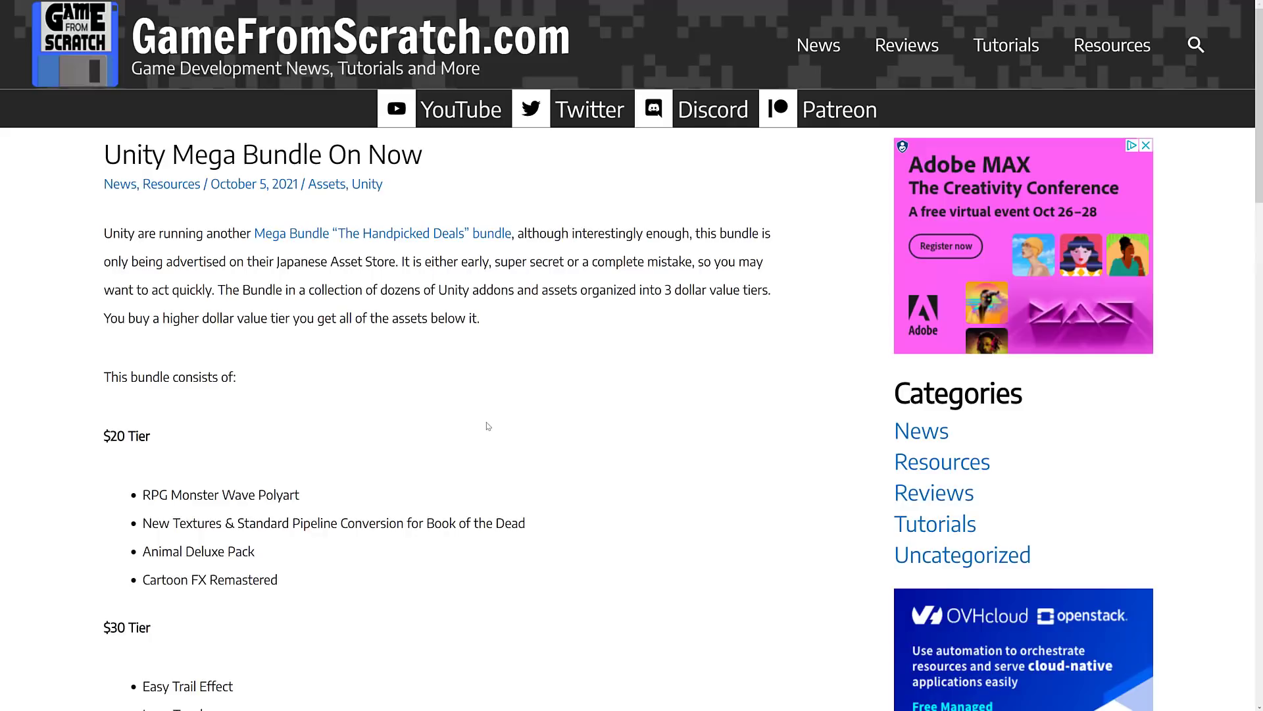
Step: Scroll the Unity Mega Bundle article down past the $20 tier to the $30 and $40 lists
scroll(533, 395, "down", 9)
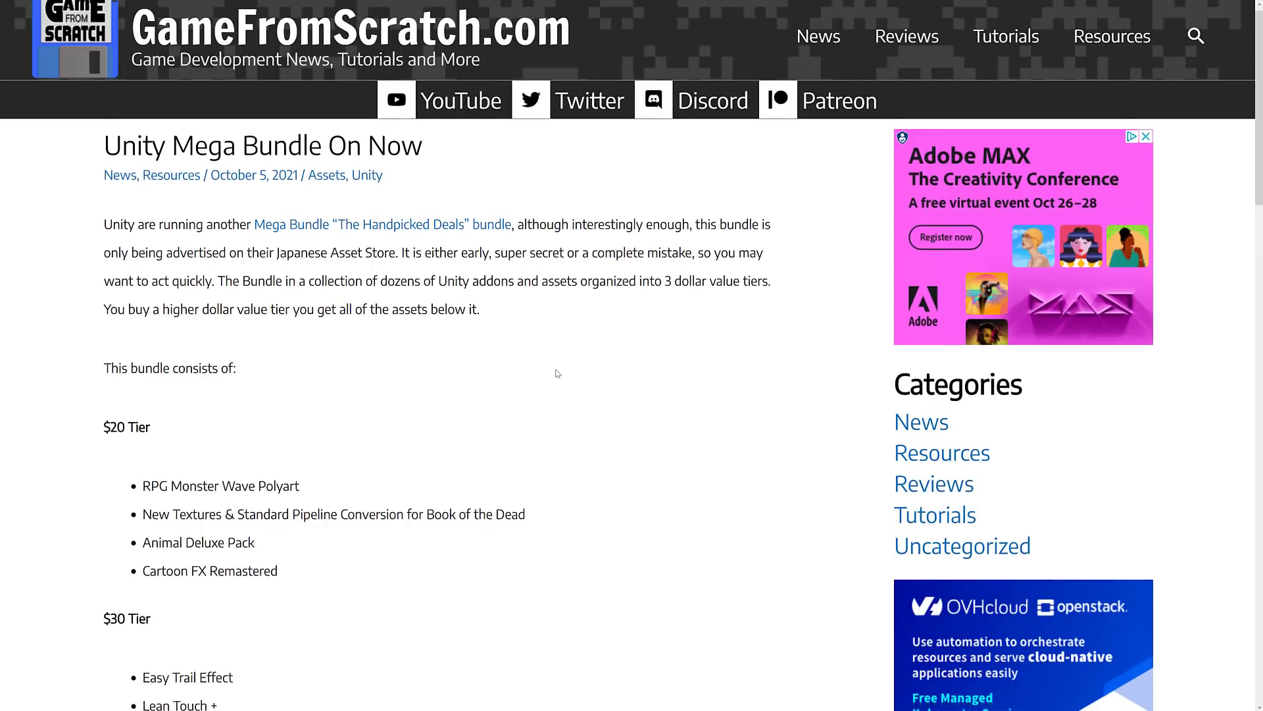
scroll(355, 331, "down", 3)
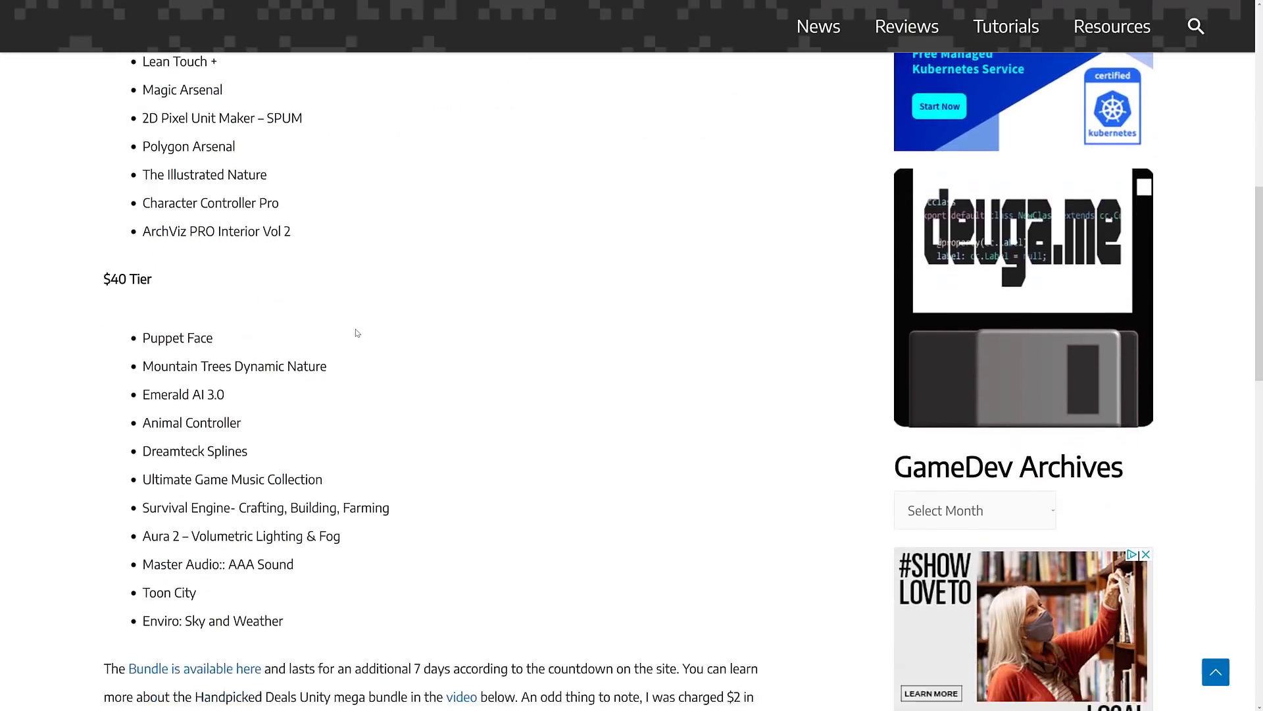
scroll(434, 276, "up", 6)
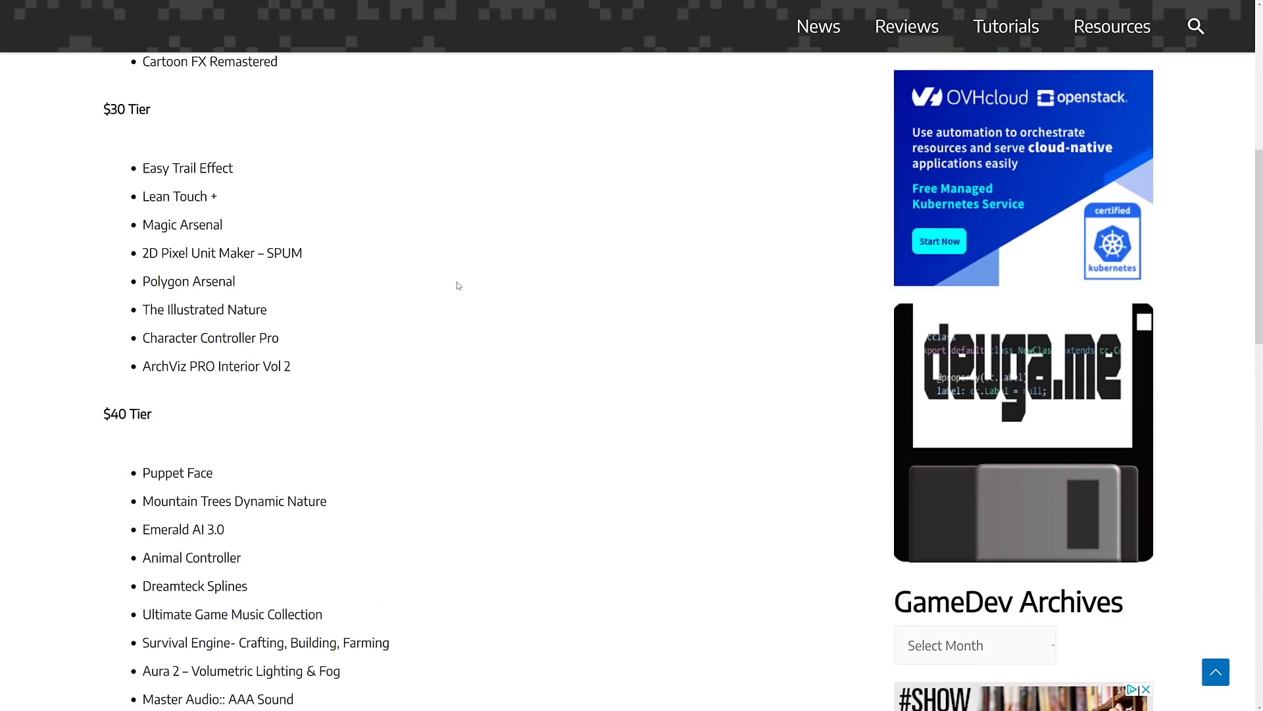
scroll(332, 332, "down", 5)
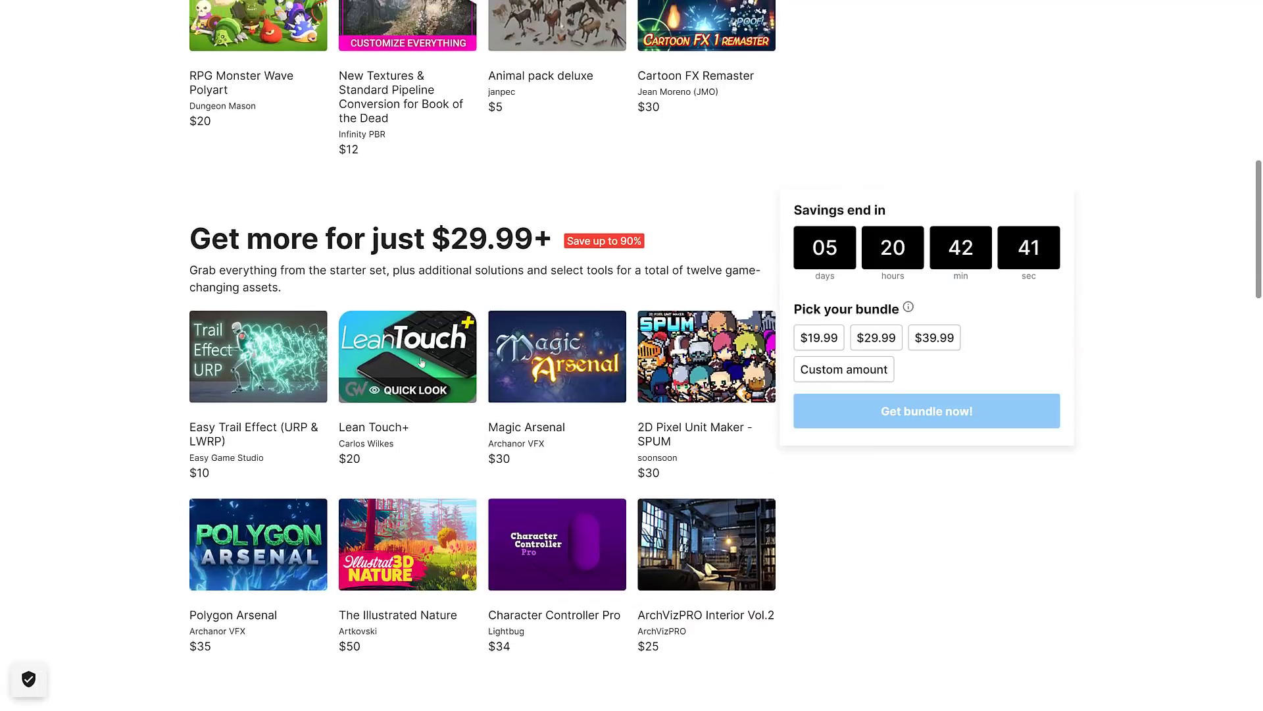
Step: Open the bundle's 2D Pixel Unit Maker - SPUM product page, then return to the APainInTheSPUM project
scroll(421, 360, "up", 6)
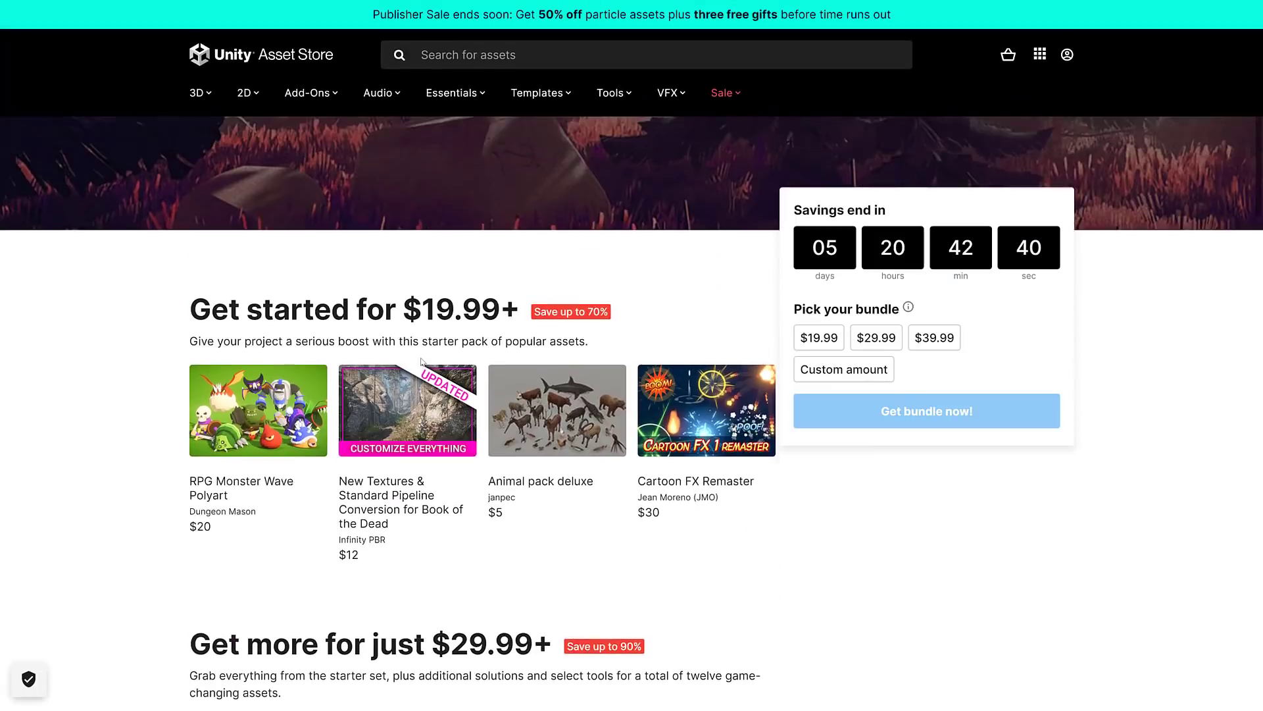
scroll(421, 361, "up", 5)
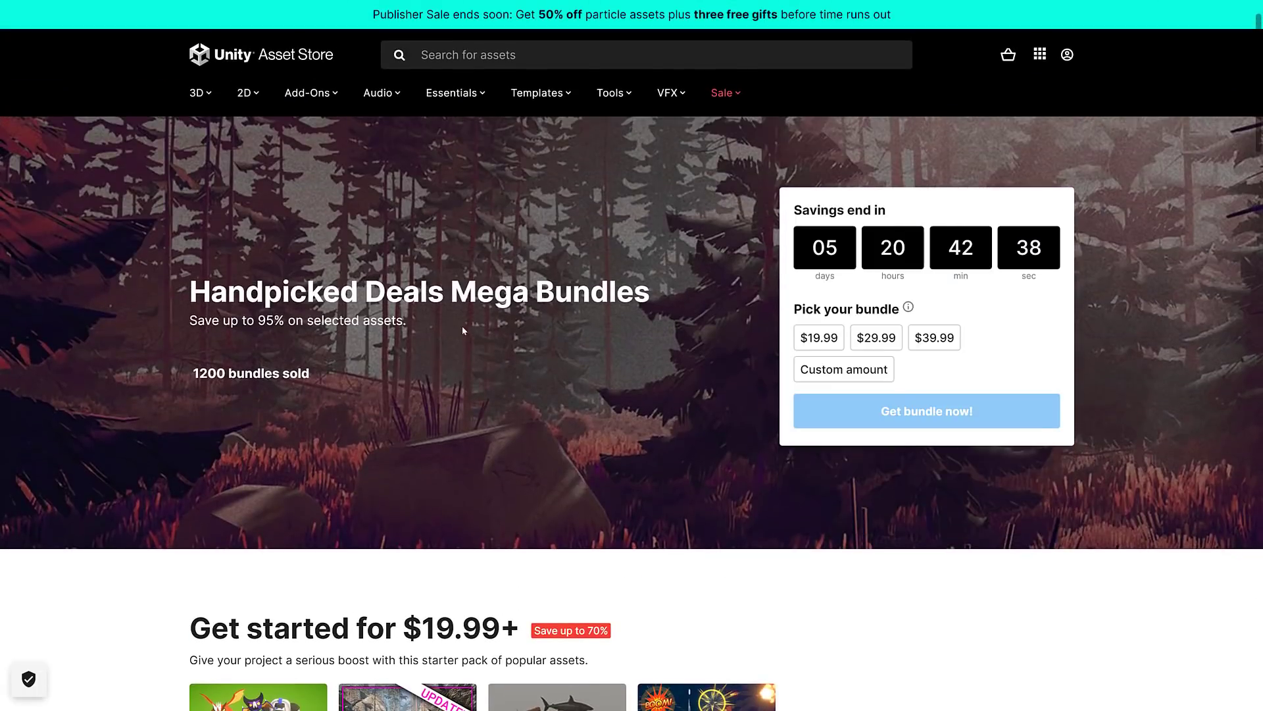
scroll(567, 310, "down", 1)
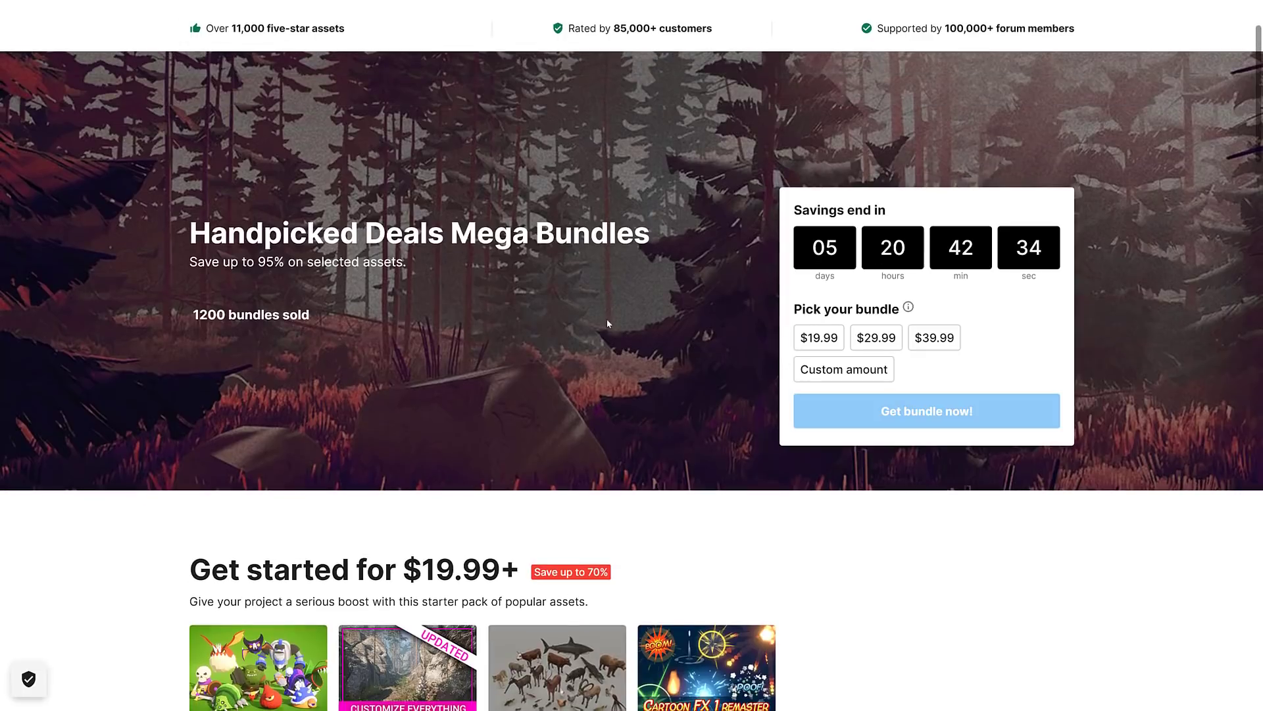
scroll(607, 319, "down", 6)
scroll(607, 319, "down", 3)
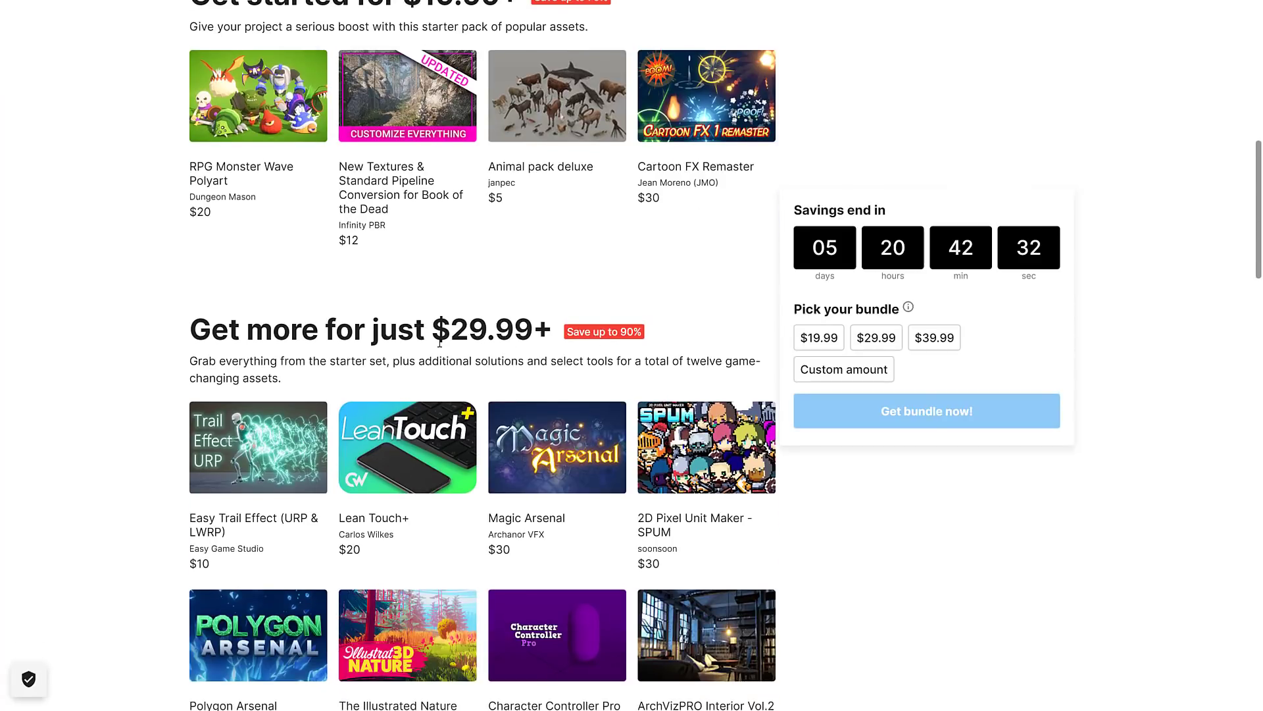
left_click_drag(427, 329, 698, 343)
scroll(697, 343, "down", 3)
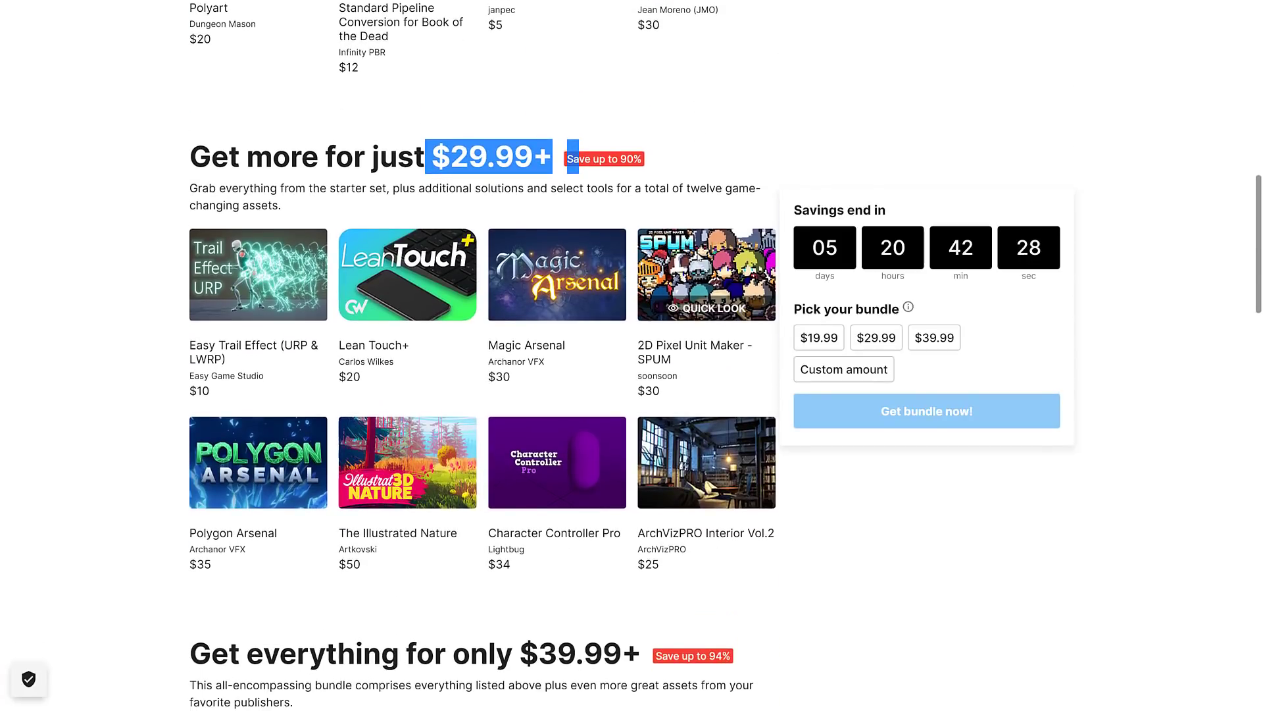
left_click(698, 344)
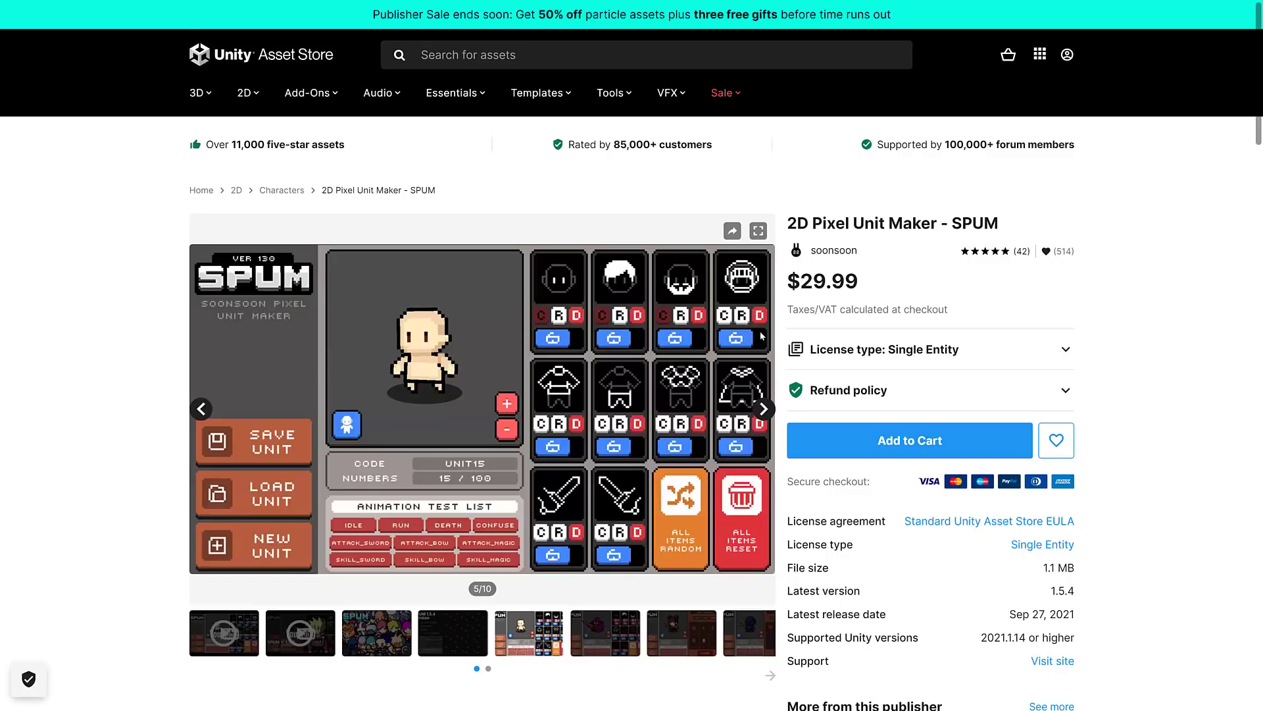
key("alt+Tab")
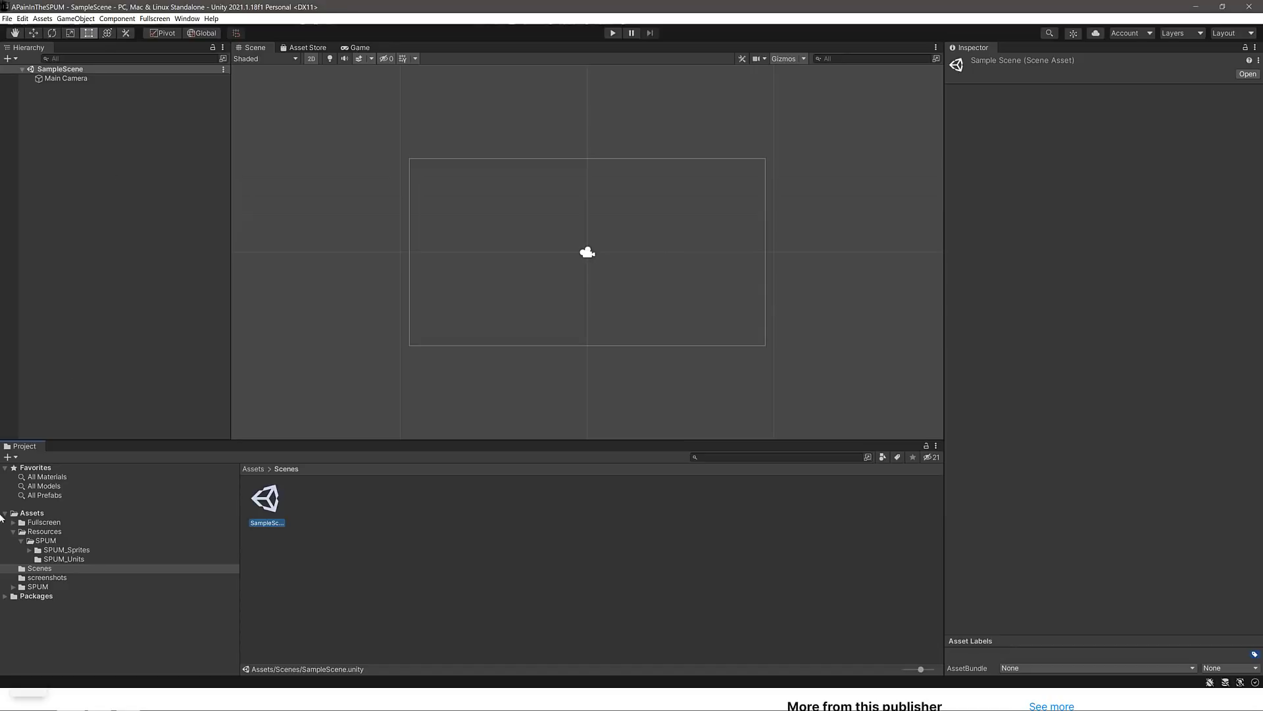
Step: Check the Package Manager's built-in and My Assets package lists, then close it
left_click(186, 19)
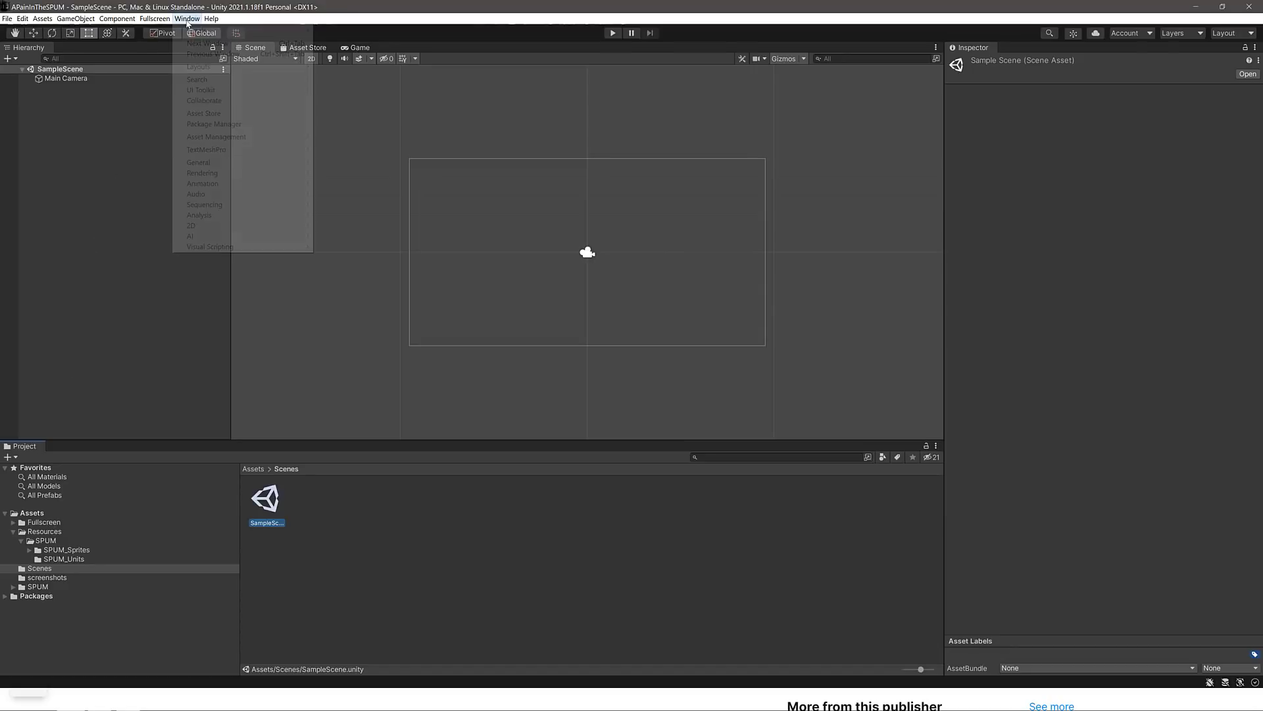
left_click(230, 124)
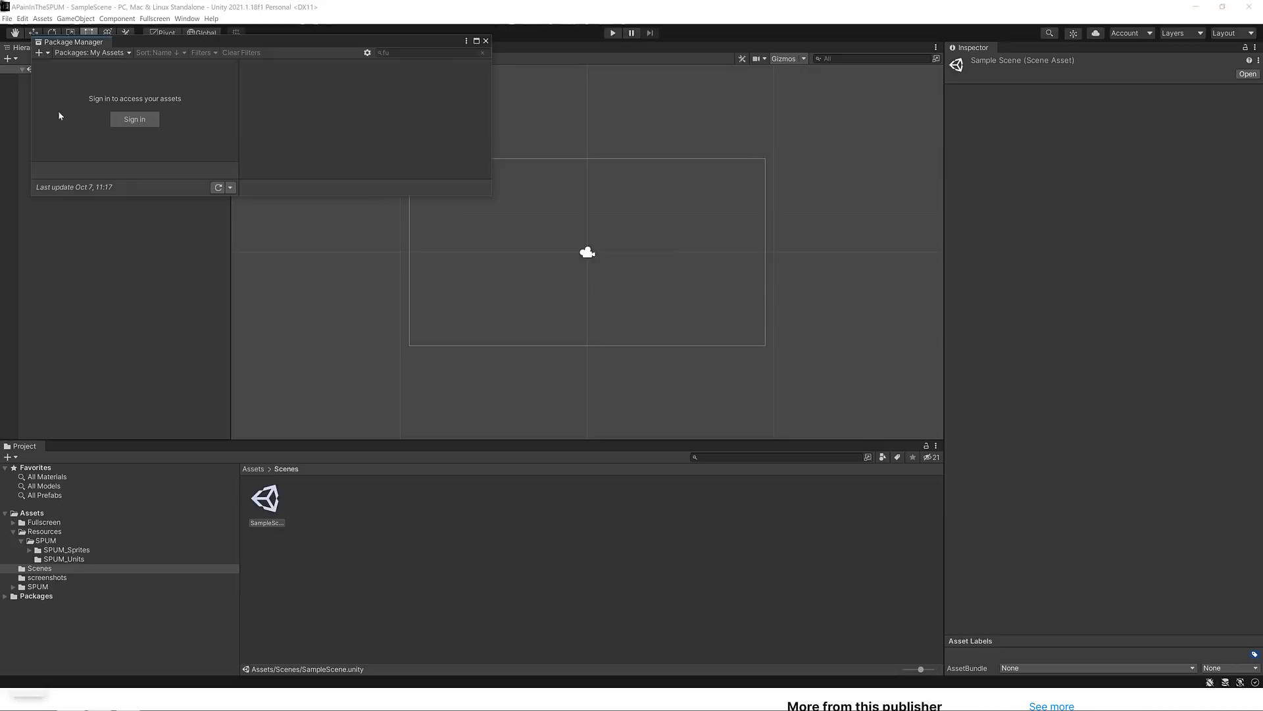
left_click(82, 53)
left_click(125, 103)
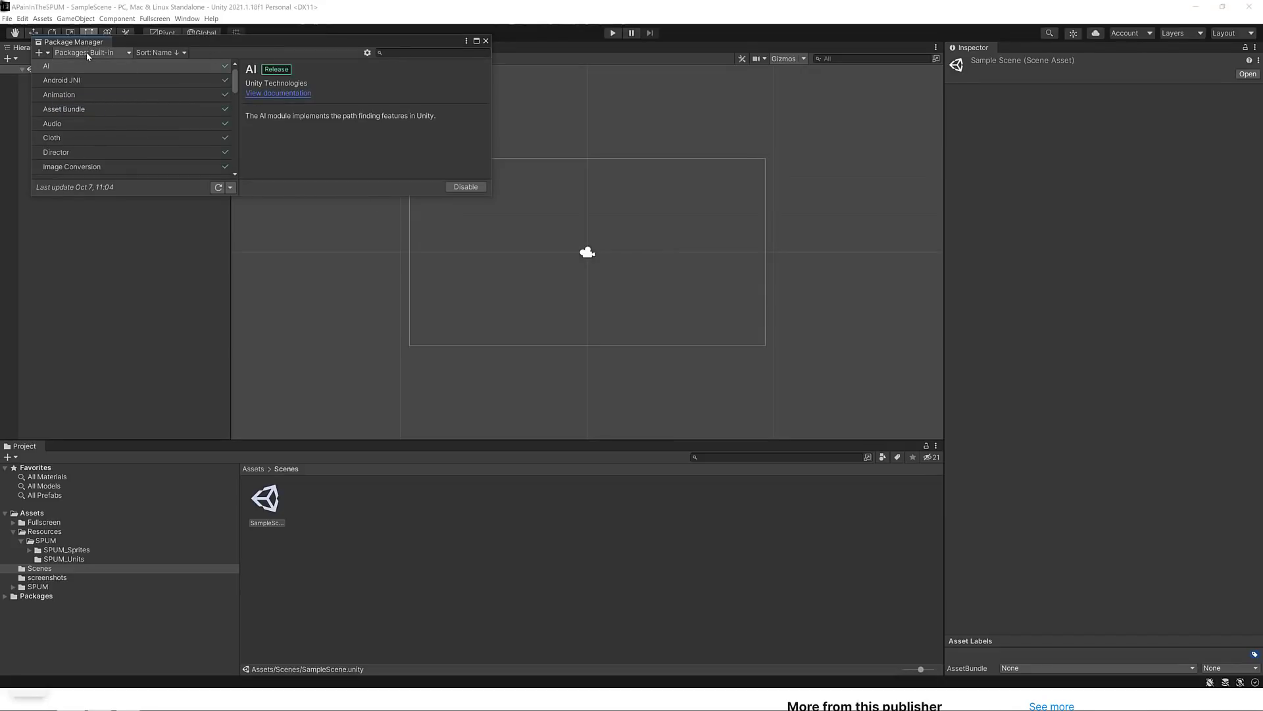
left_click(125, 53)
left_click(103, 89)
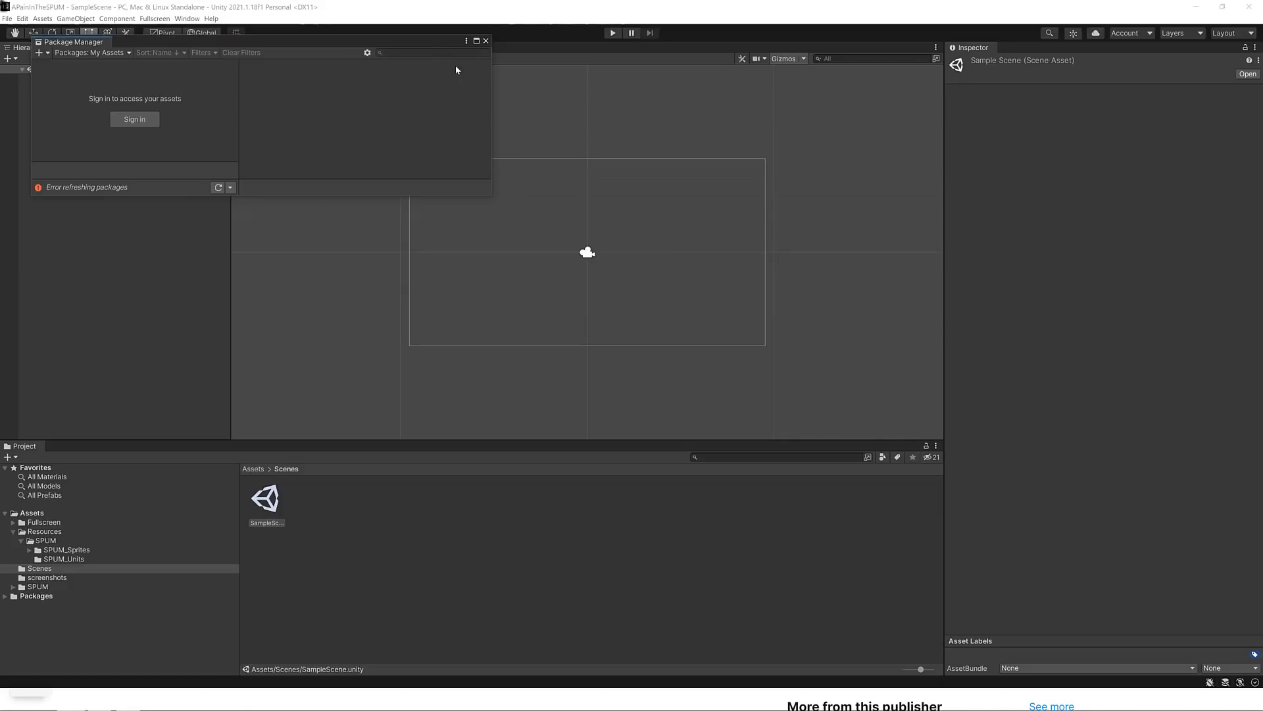
left_click(486, 41)
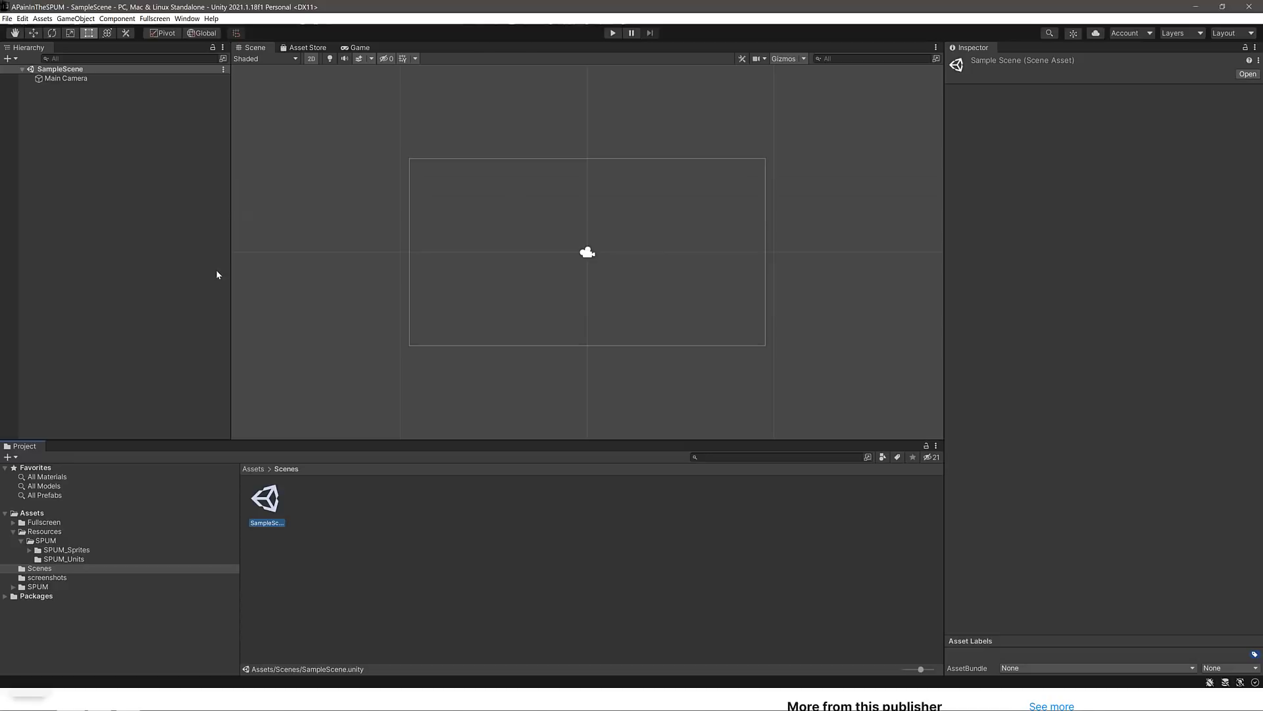
Step: Open SPUM_Scene from the Assets/SPUM/Scene folder
left_click(60, 533)
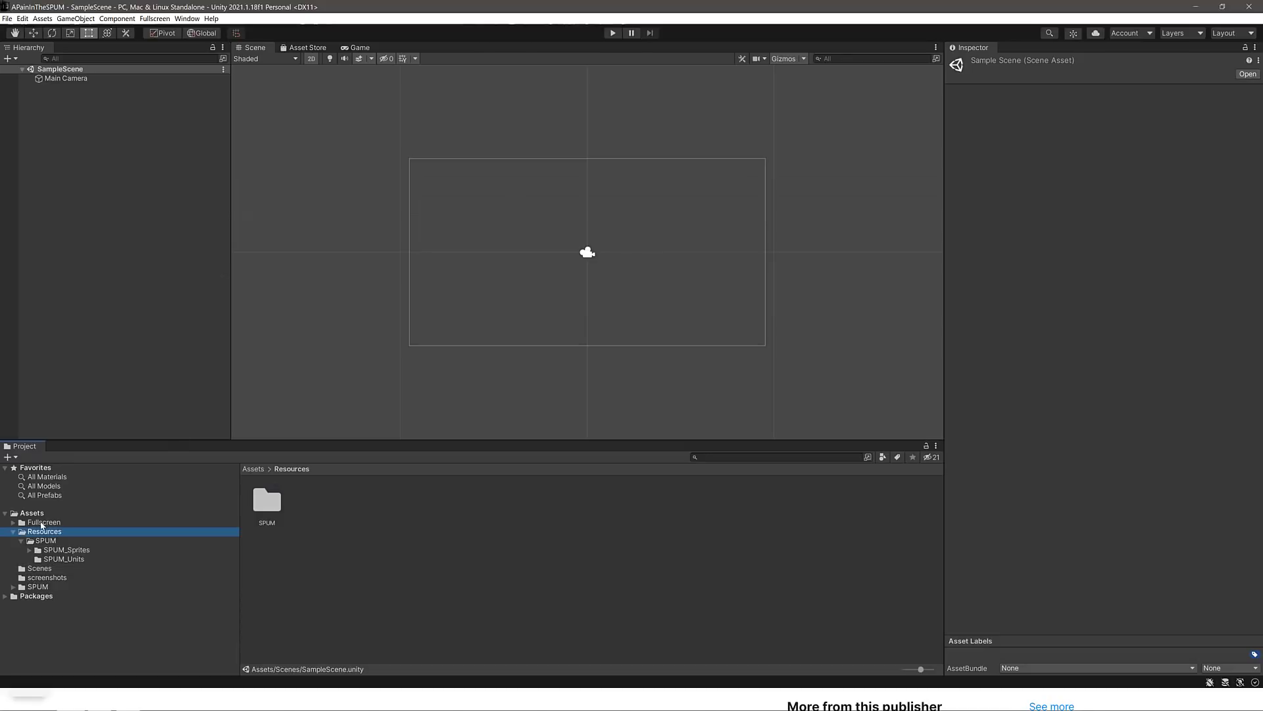
left_click(13, 532)
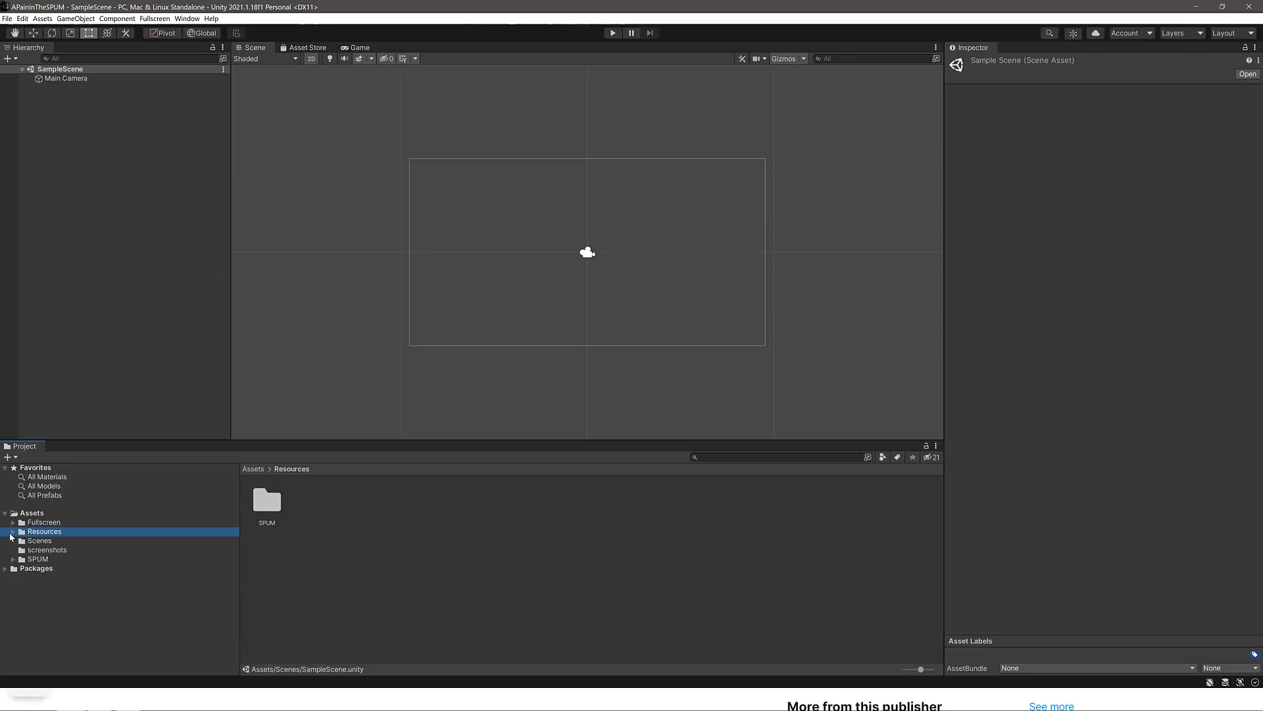
left_click(38, 559)
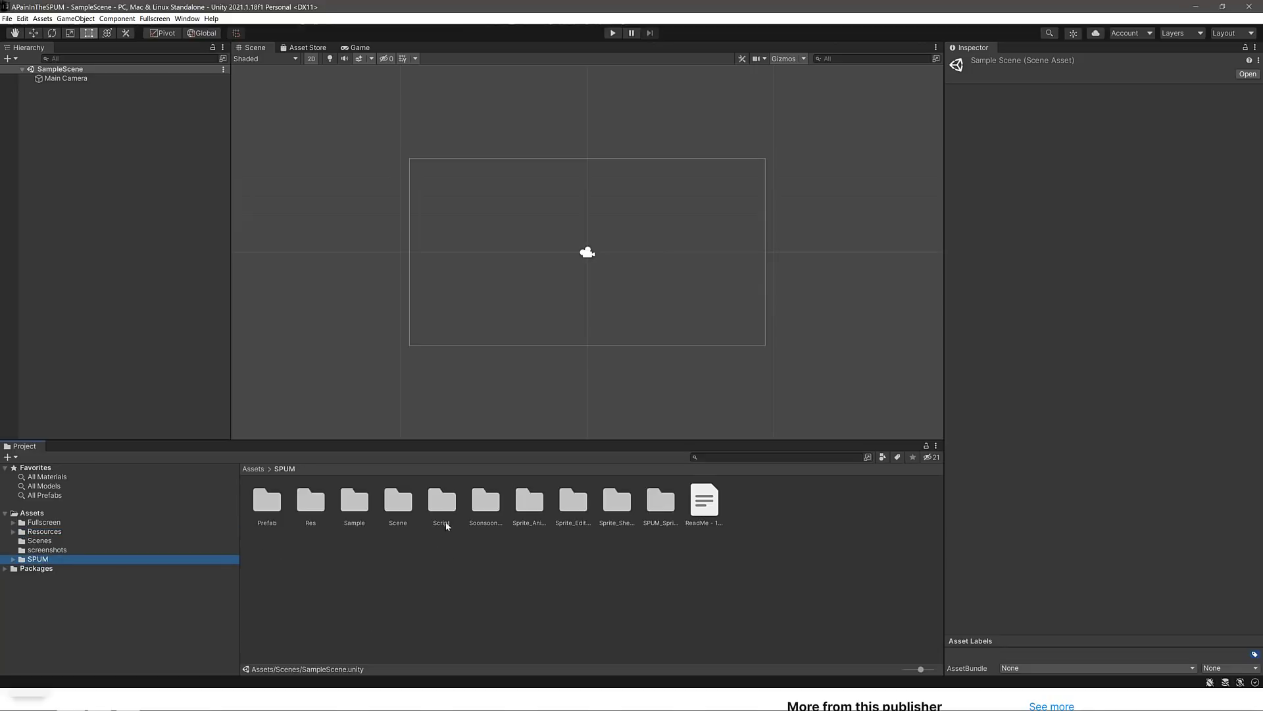
double_click(409, 508)
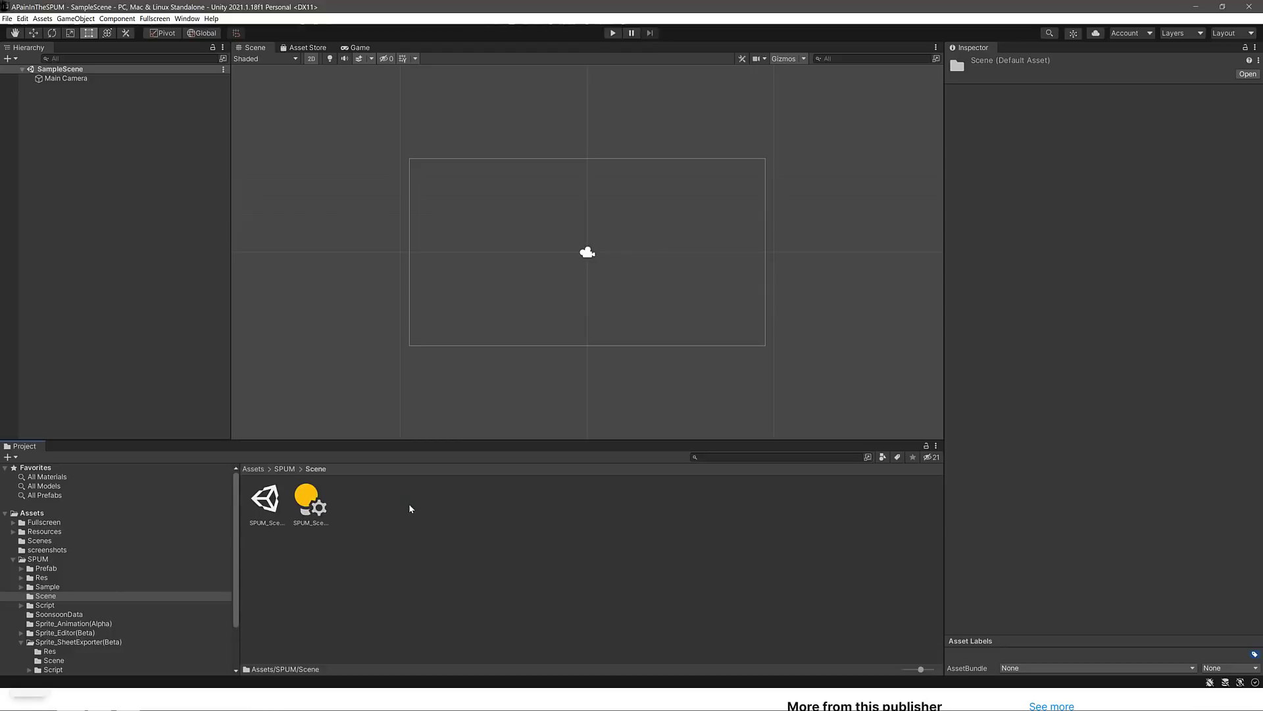
double_click(267, 501)
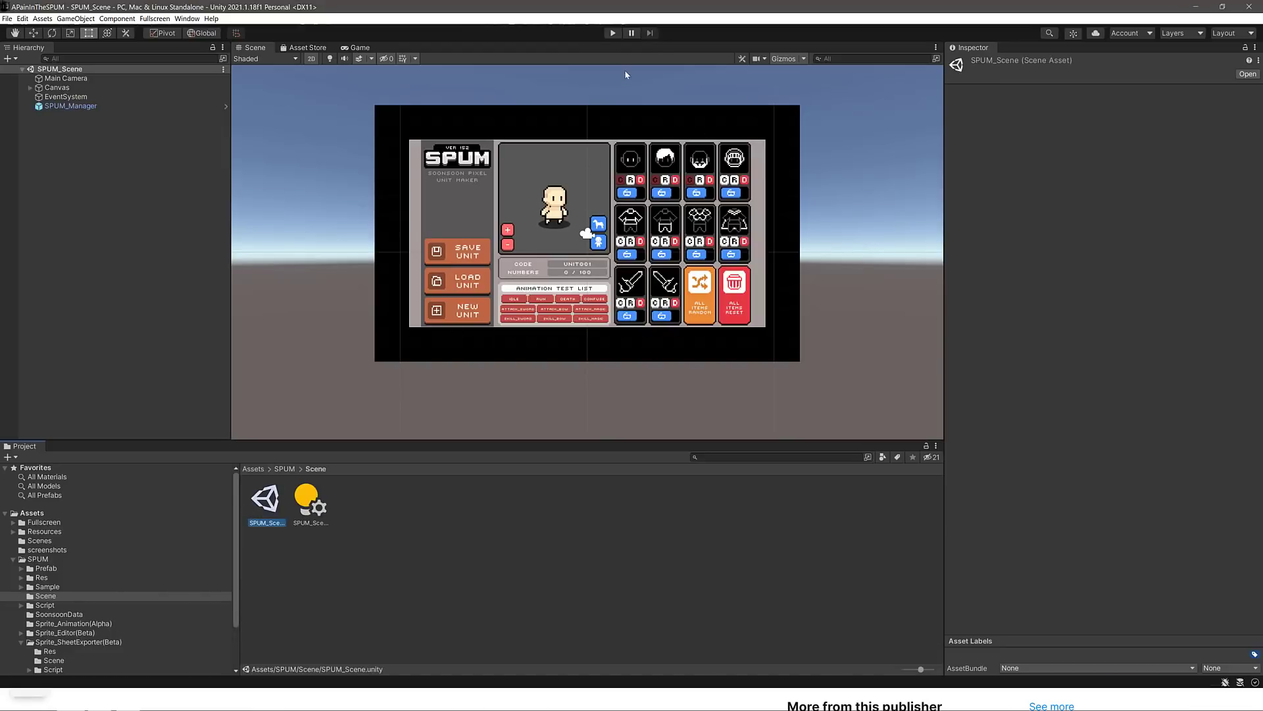
Step: Play SPUM_Scene and make the Game view fullscreen (F10)
left_click(613, 33)
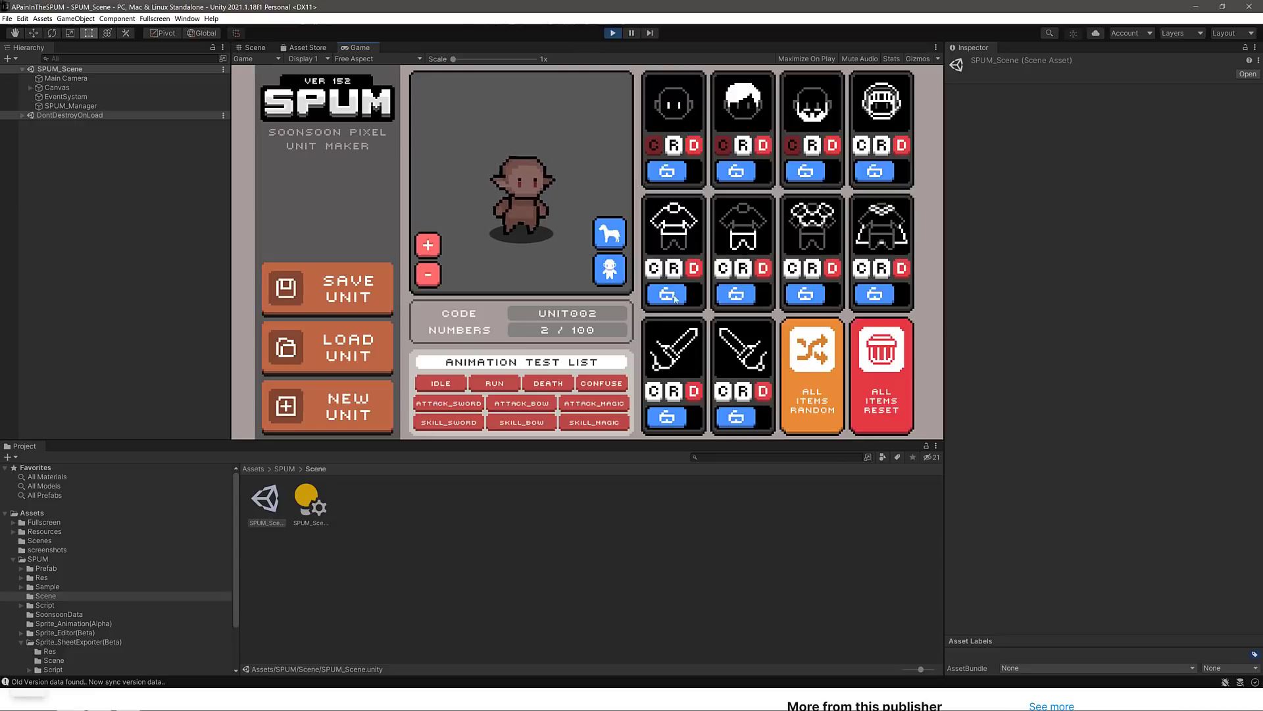
left_click(154, 19)
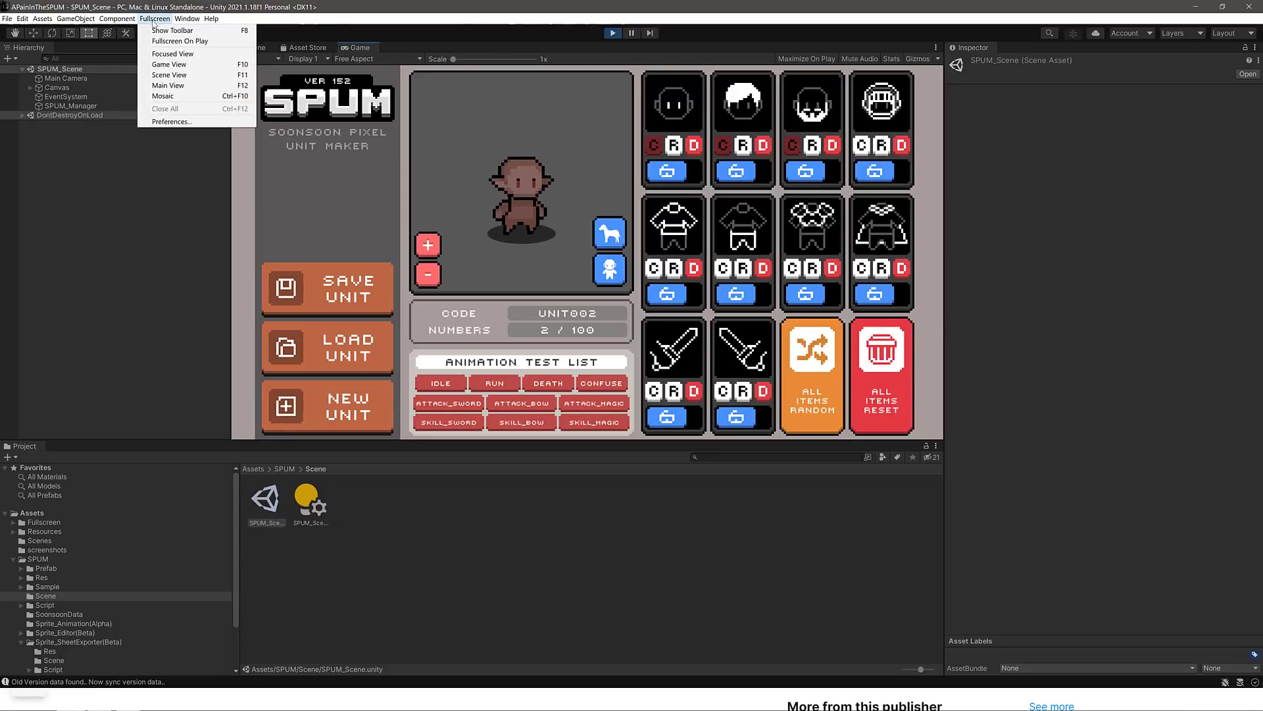
left_click(171, 65)
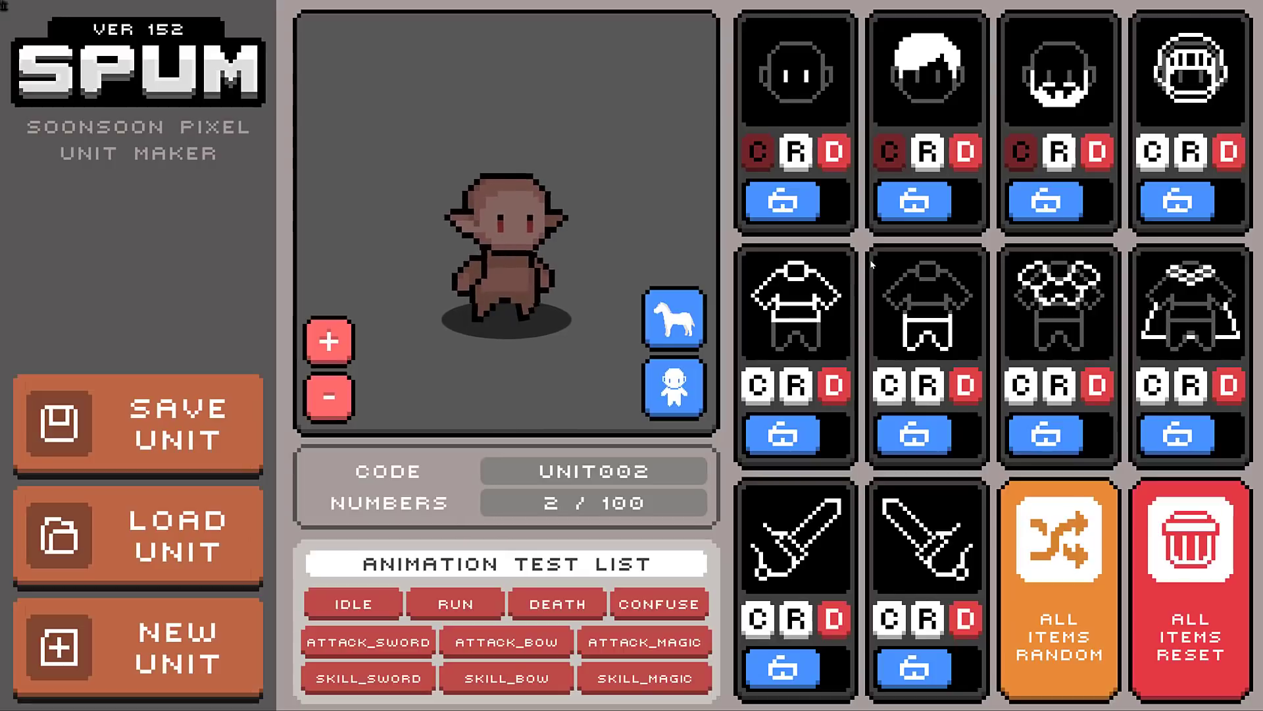
Step: Try the pale body on UNIT002, then switch it to the dark-skinned body
left_click(334, 333)
left_click(334, 332)
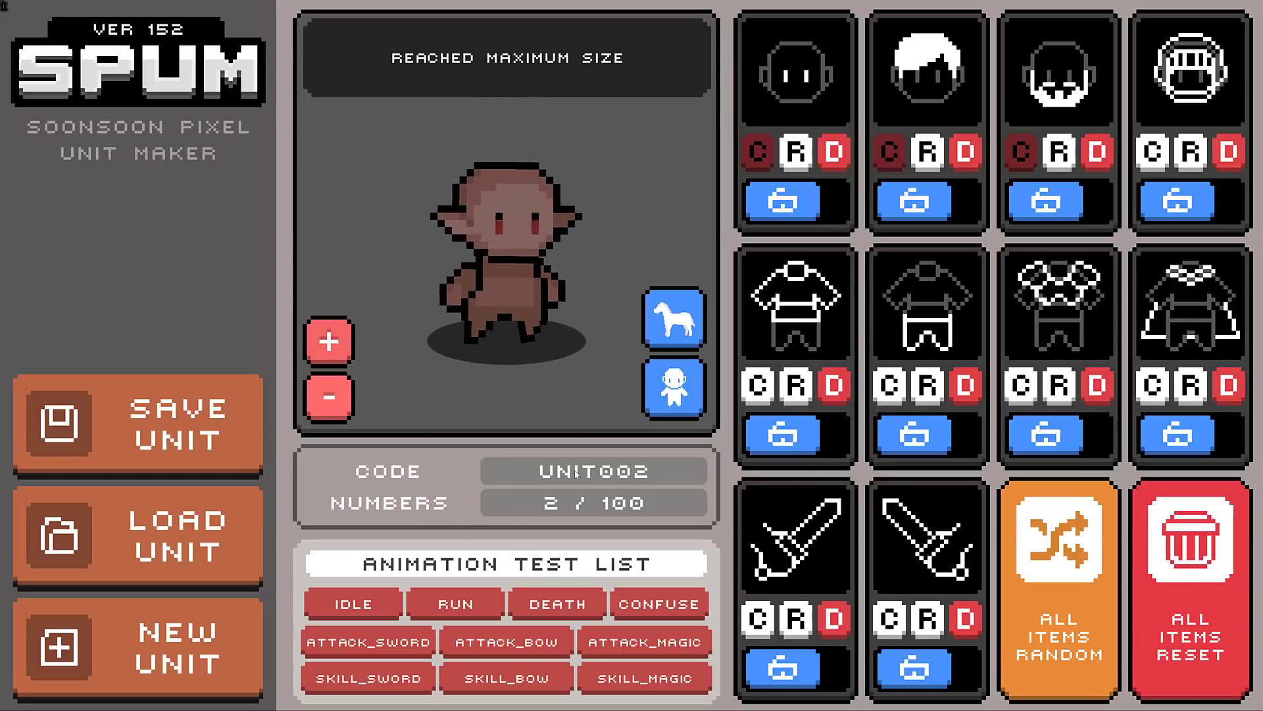
left_click(796, 72)
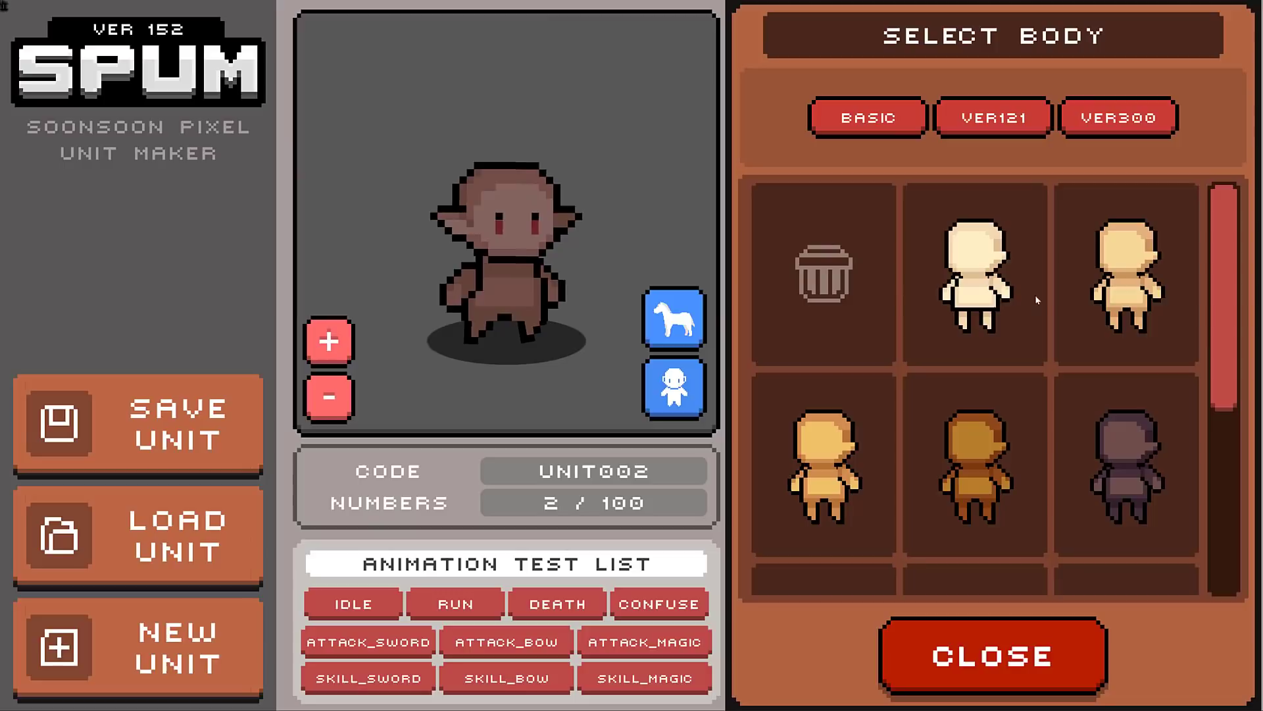
mouse_move(1224, 282)
left_mouse_down()
mouse_move(1221, 499)
mouse_move(1225, 299)
left_mouse_up()
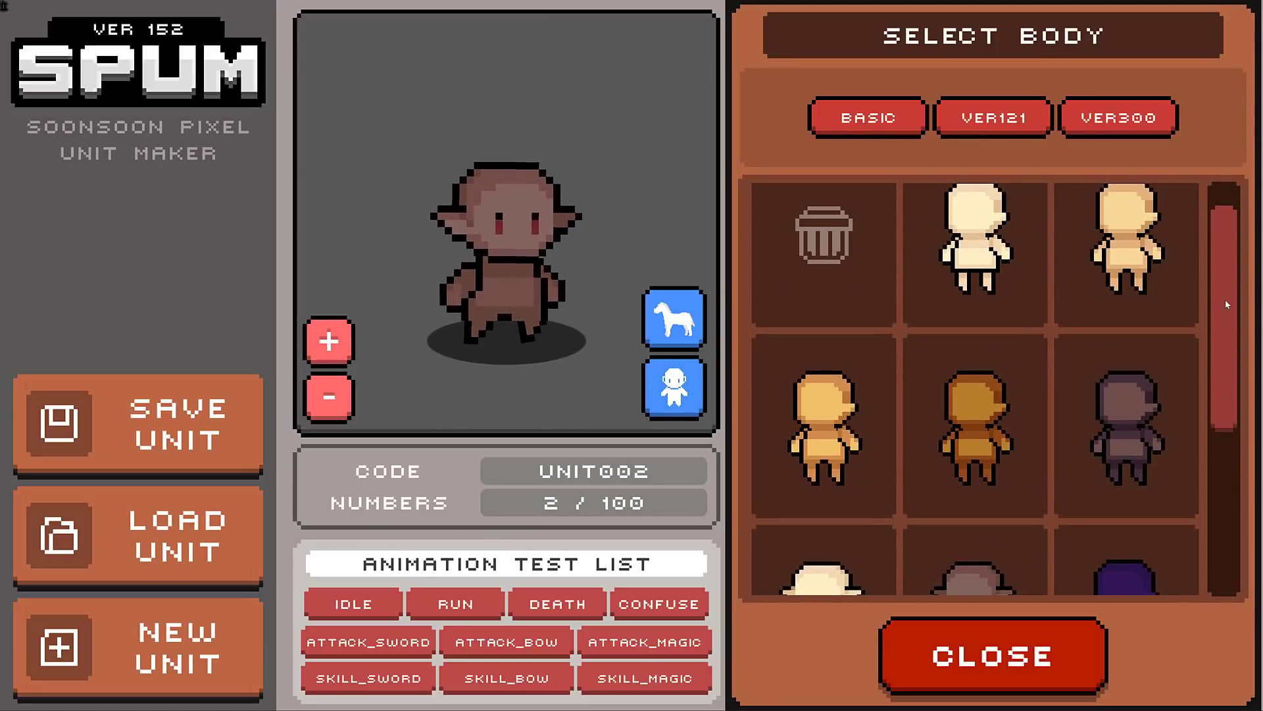
mouse_move(1225, 298)
left_mouse_down()
mouse_move(1226, 260)
mouse_move(1227, 333)
mouse_move(1226, 284)
left_mouse_up()
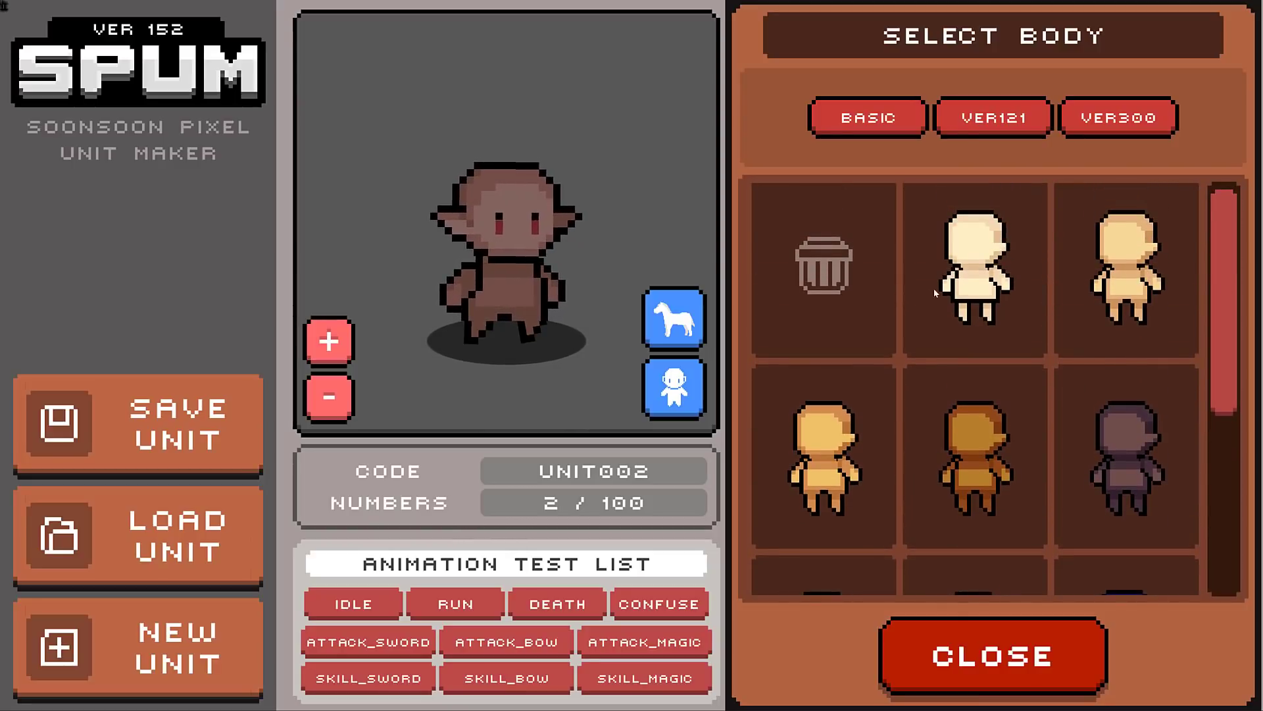
left_click(990, 238)
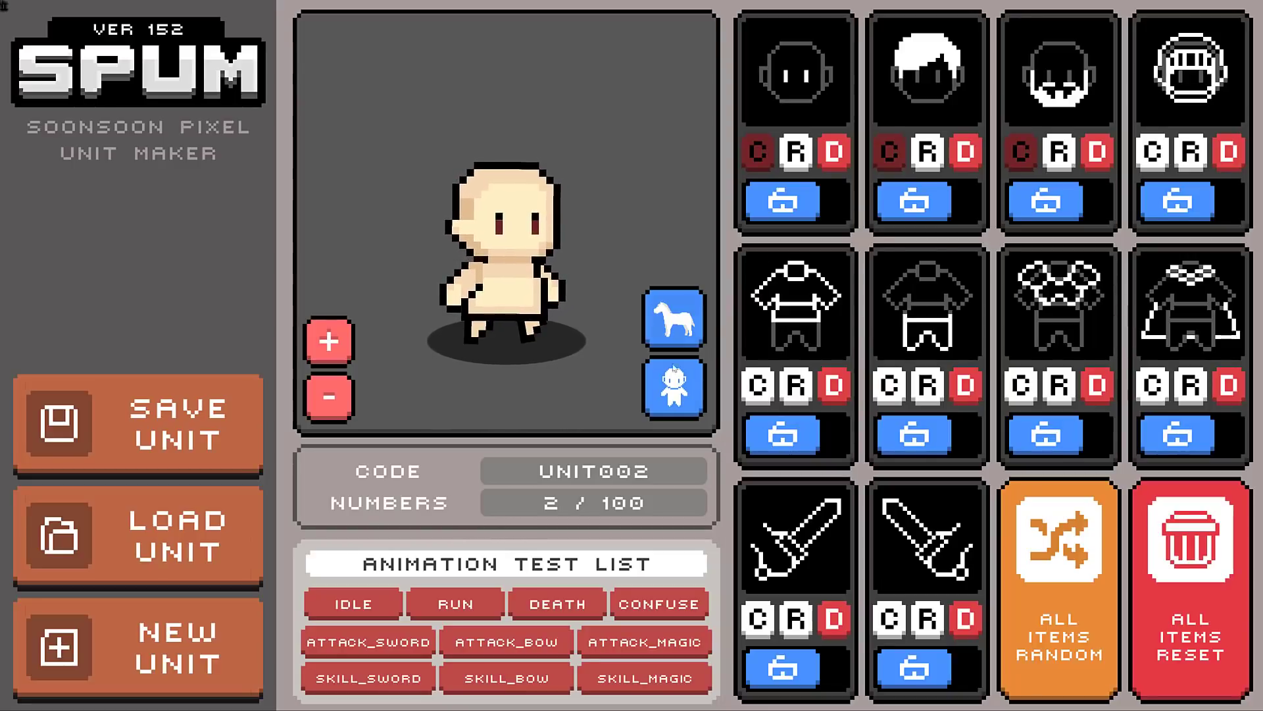
left_click(673, 389)
left_click(1122, 432)
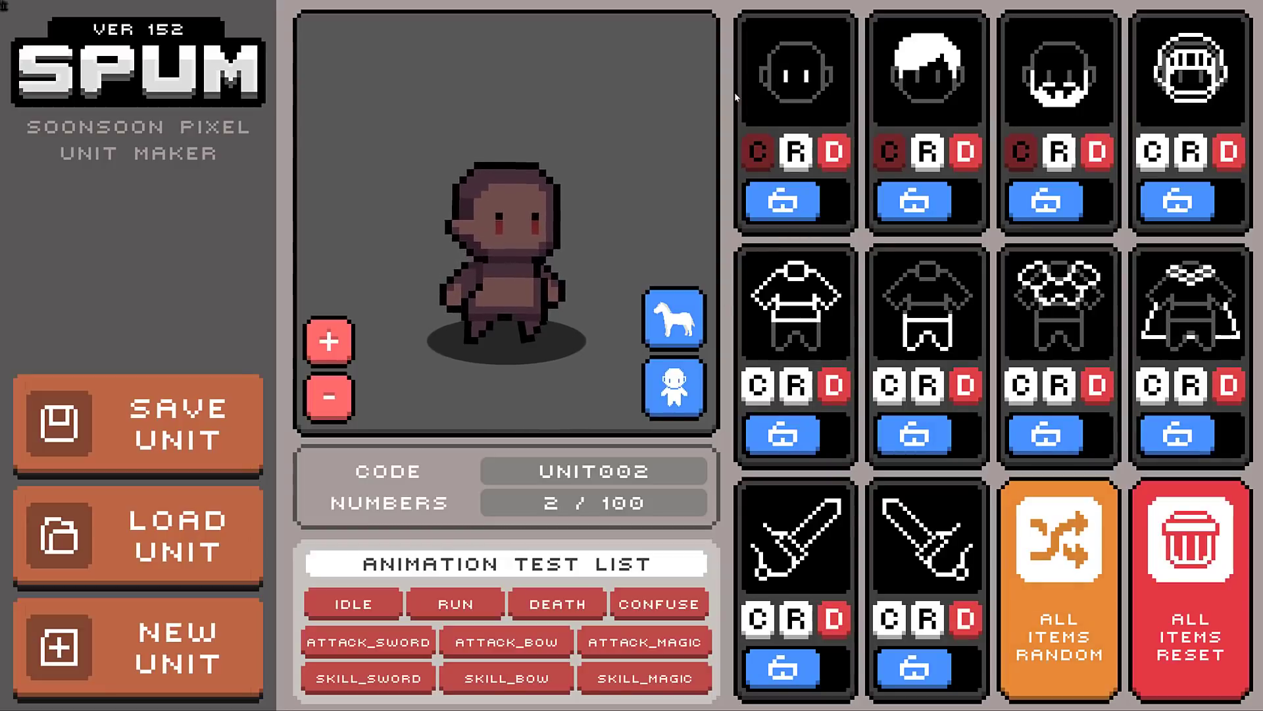
Step: Give UNIT002 red eyes and spiky hair recoloured yellow-green
left_click(801, 84)
left_click(1100, 291)
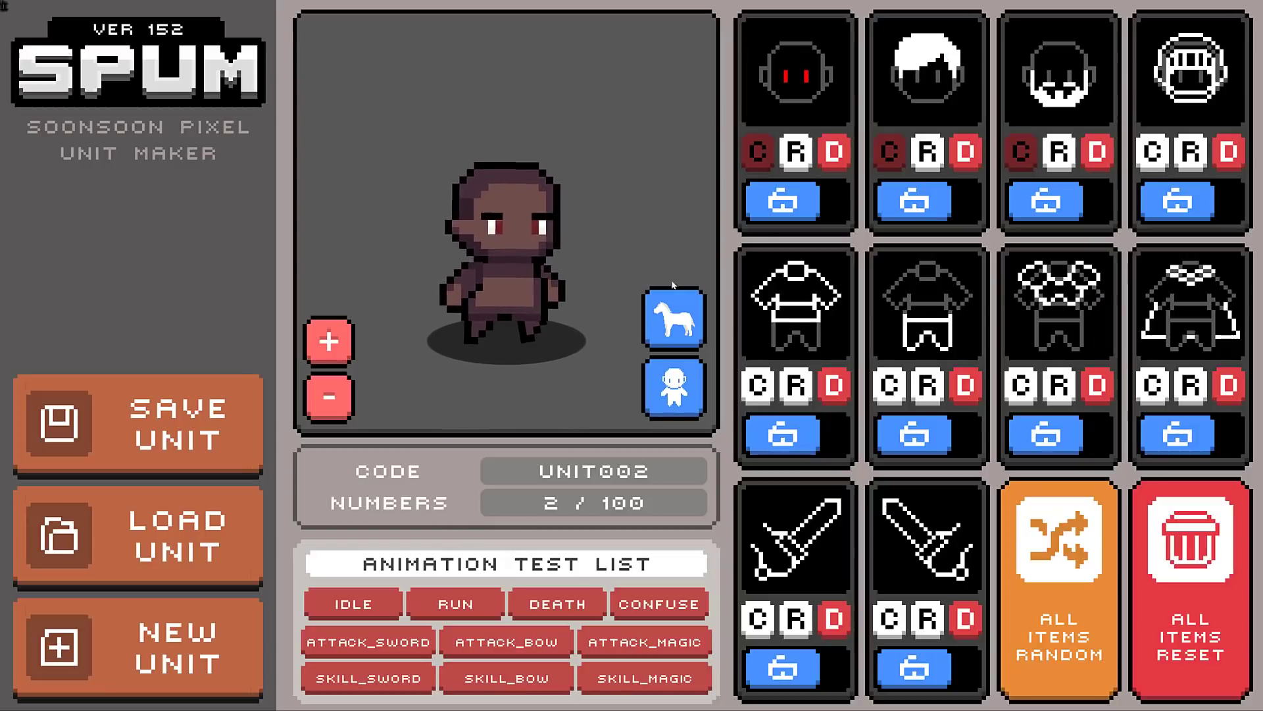
left_click(930, 85)
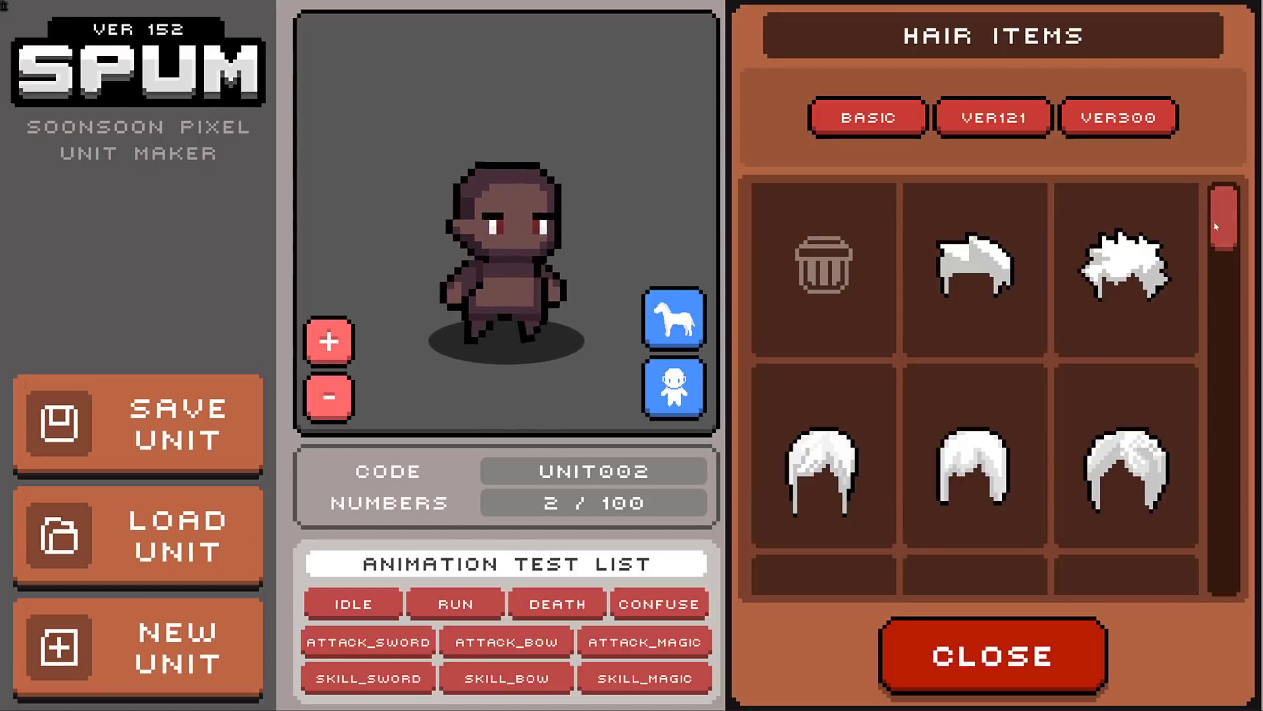
scroll(1232, 382, "down", 3)
scroll(1229, 421, "down", 4)
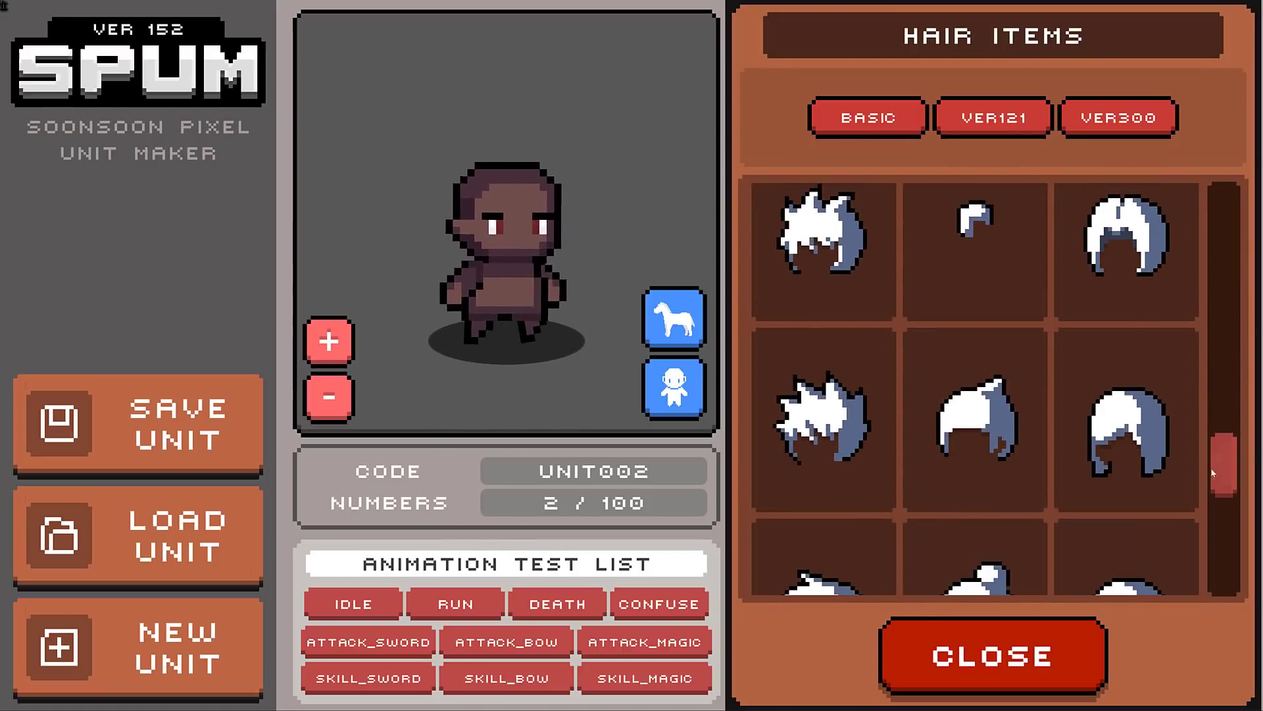
left_click(804, 434)
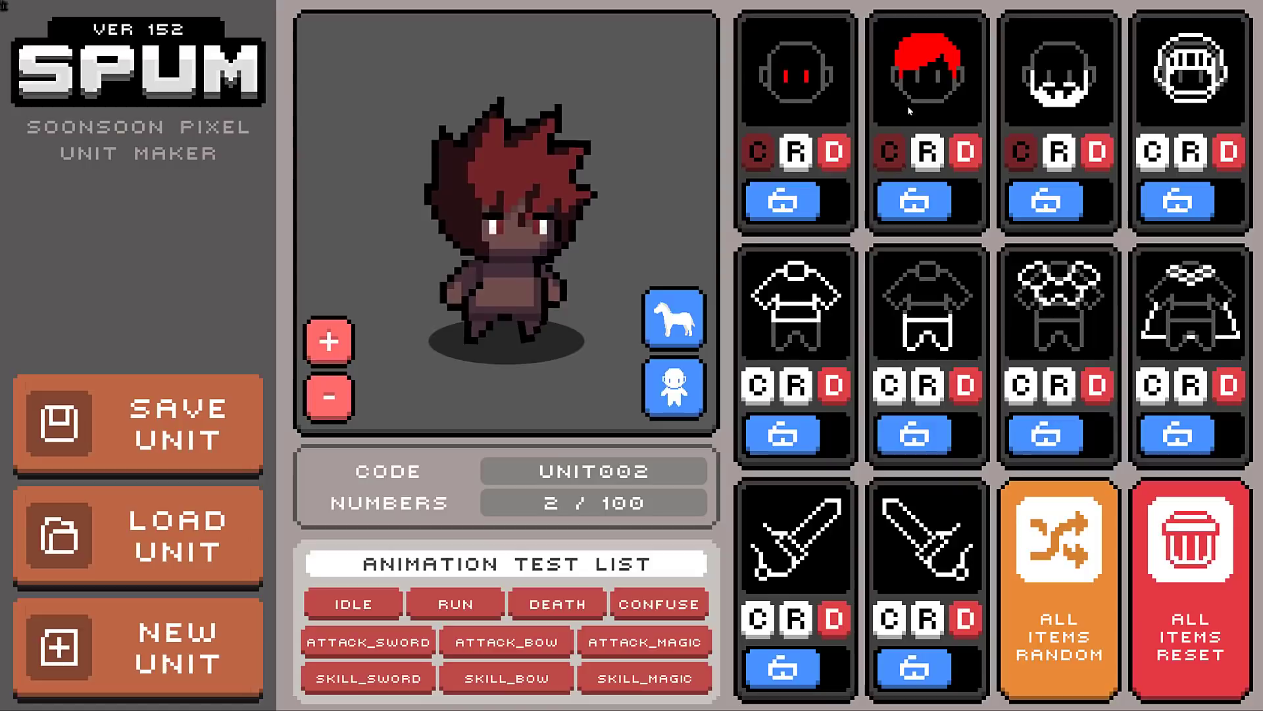
left_click(893, 152)
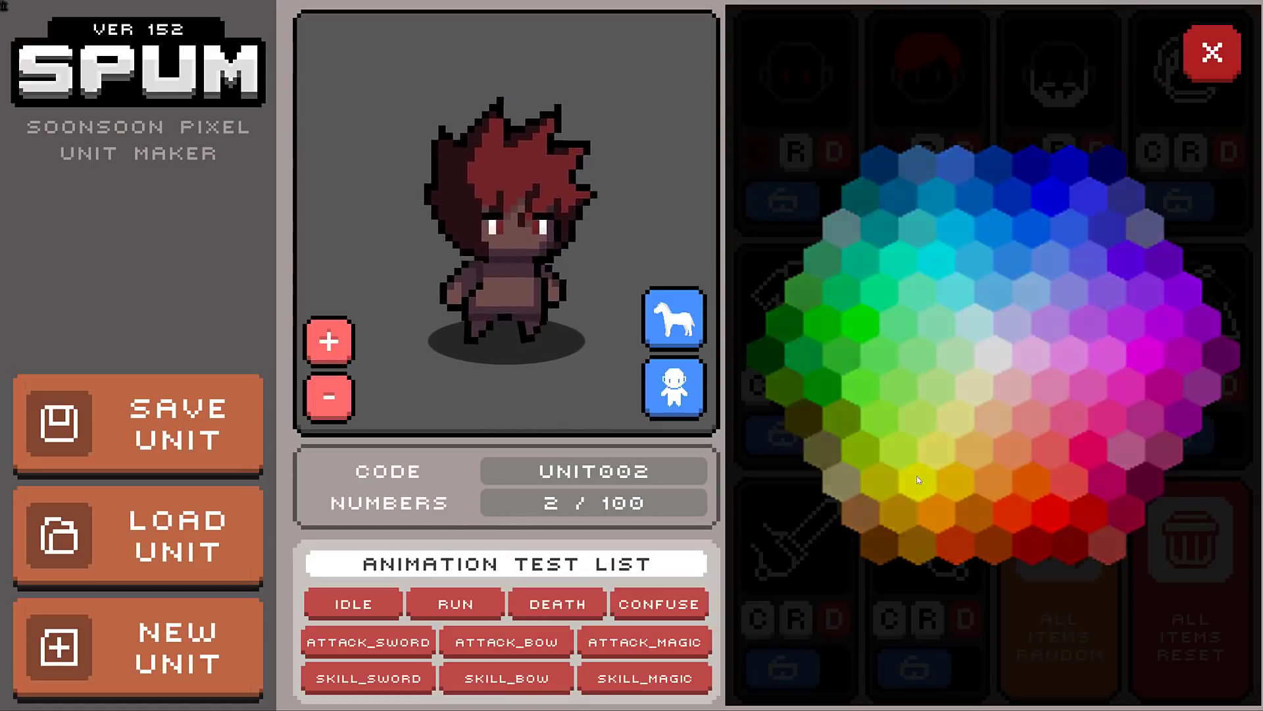
left_click(917, 476)
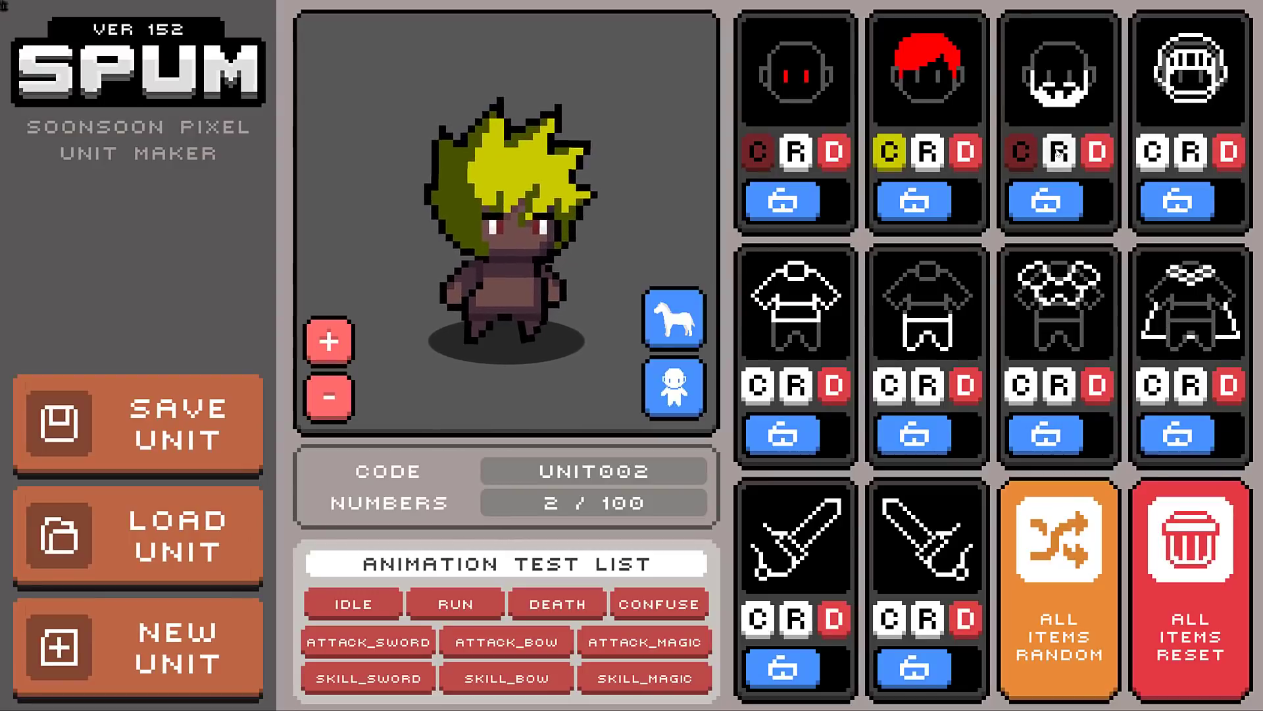
Step: Test the beard and hair lock toggles, randomise the beard several times, then remove it
left_click(1040, 208)
left_click(1040, 208)
left_click(1039, 208)
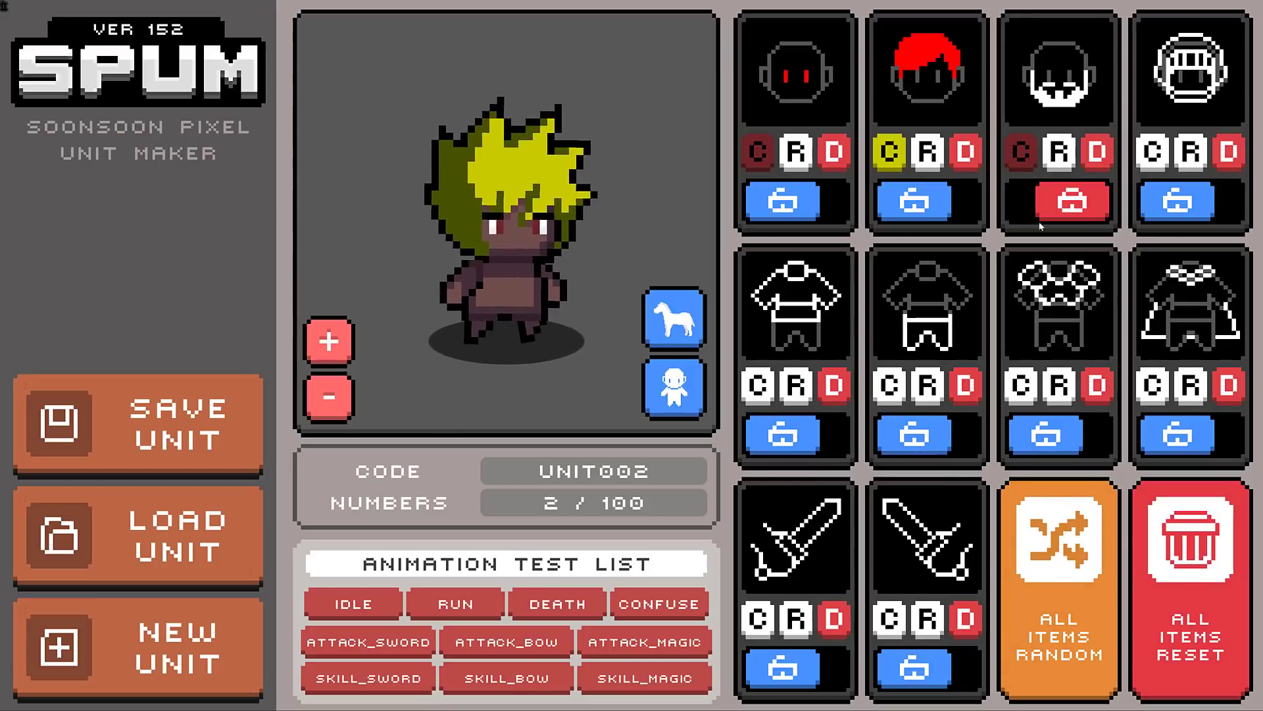
left_click(1080, 208)
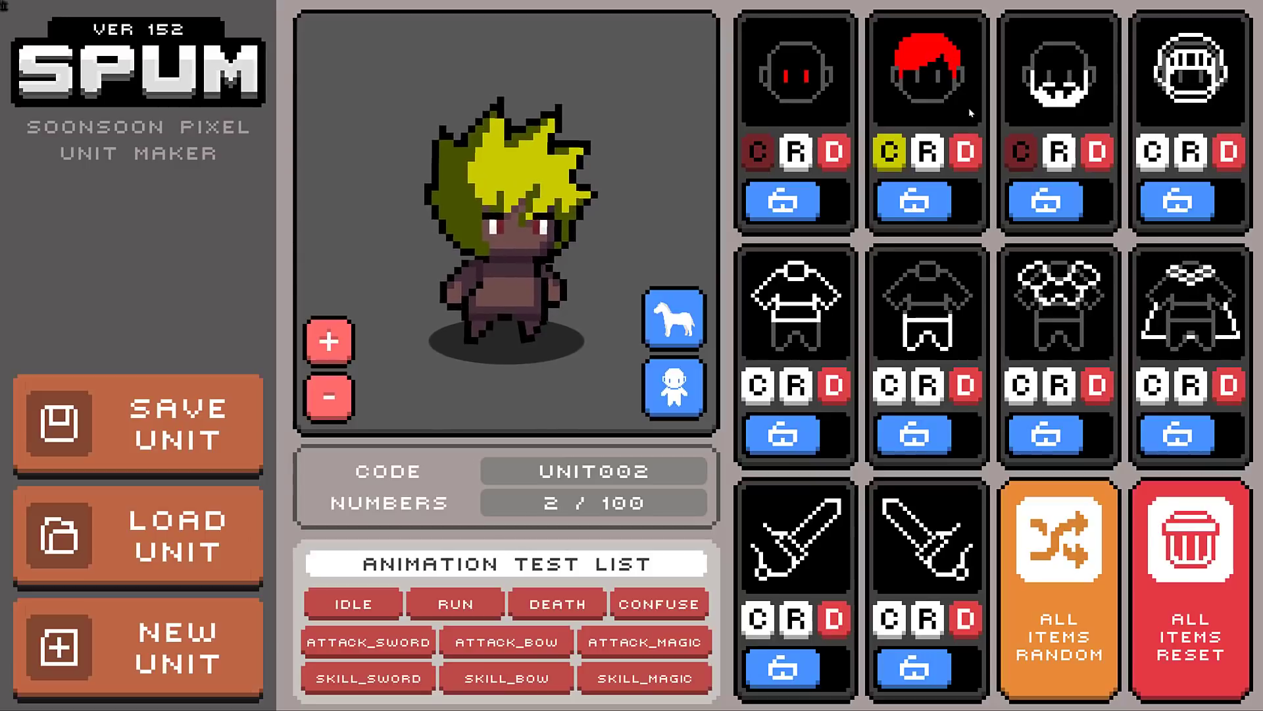
left_click(924, 208)
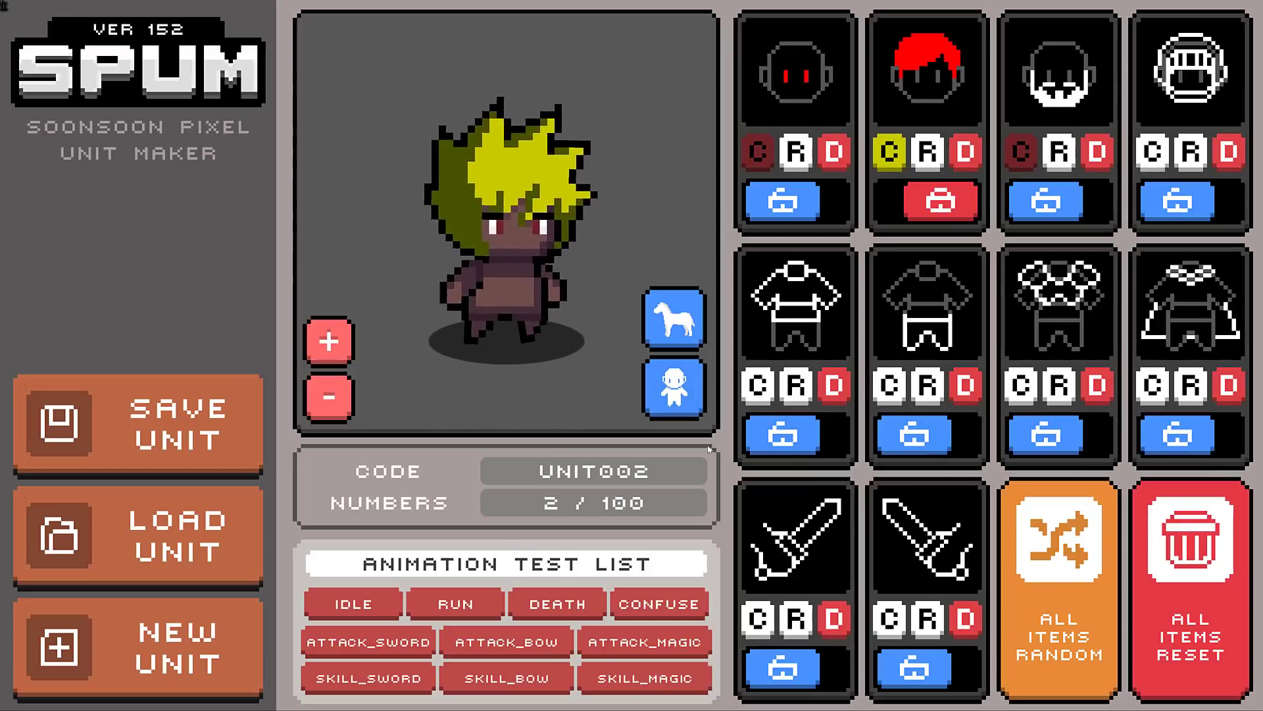
left_click(929, 208)
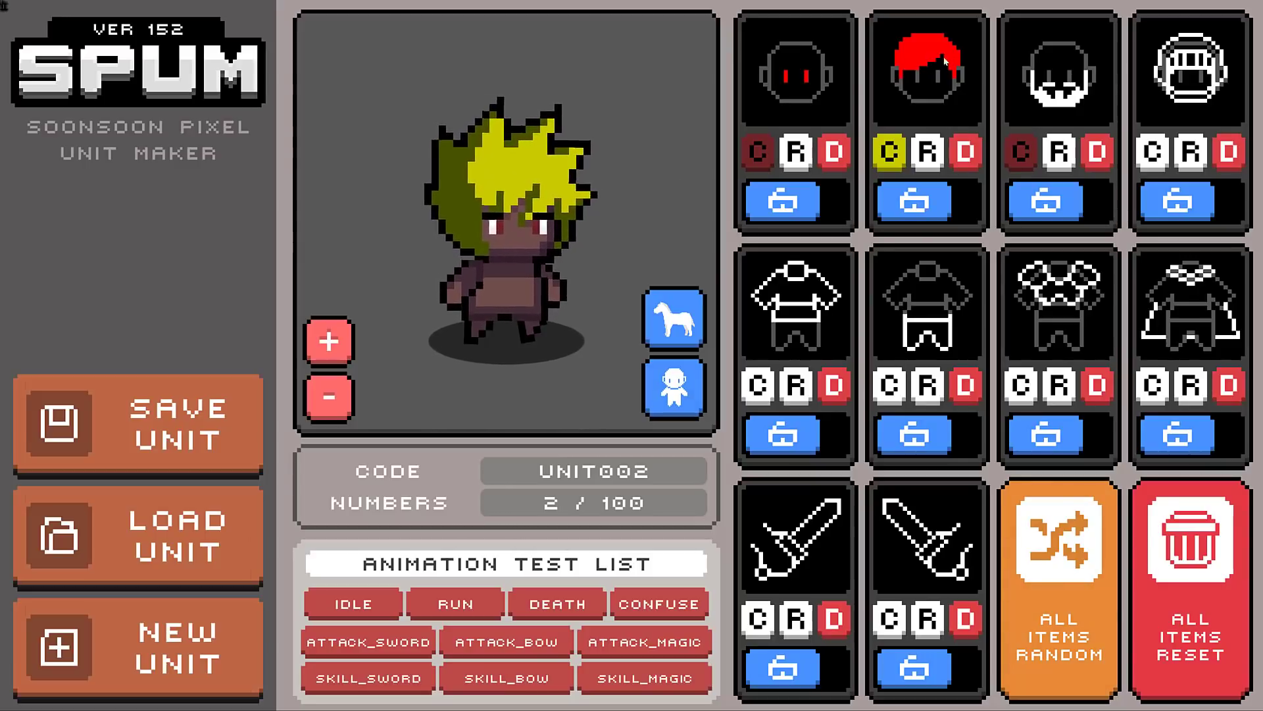
left_click(1061, 157)
left_click(1060, 157)
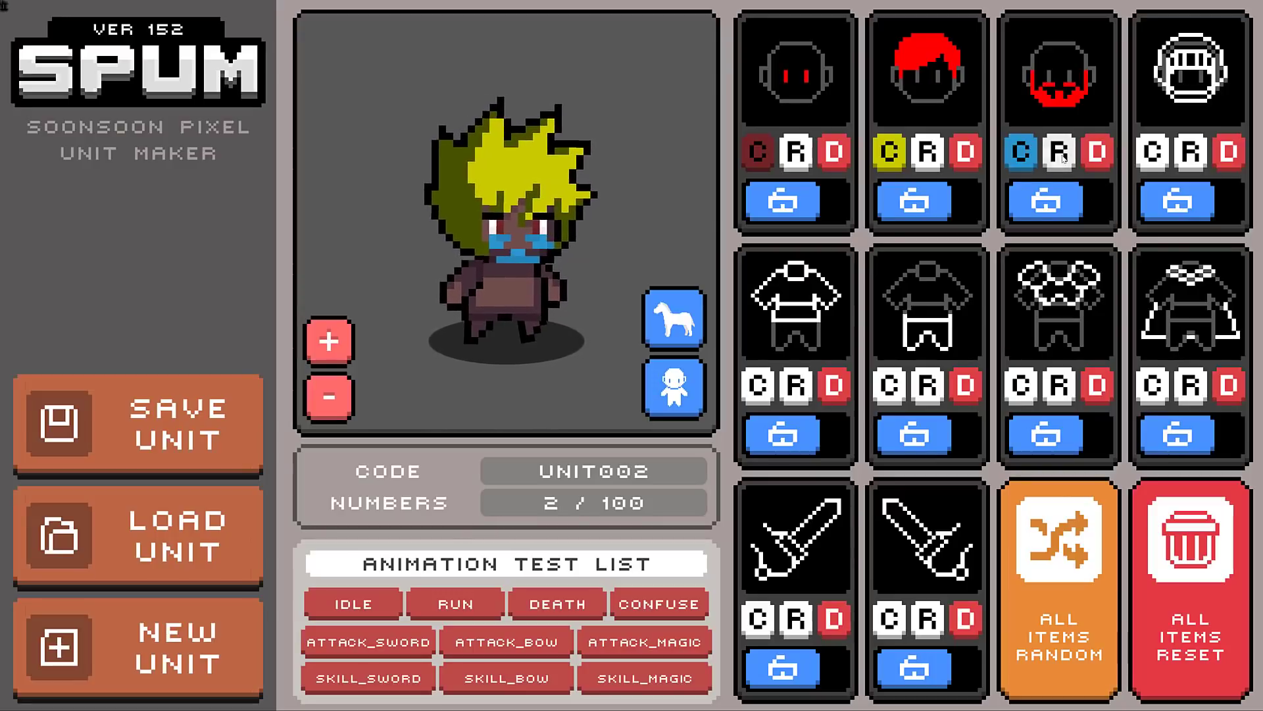
left_click(1060, 157)
left_click(1061, 157)
left_click(1061, 156)
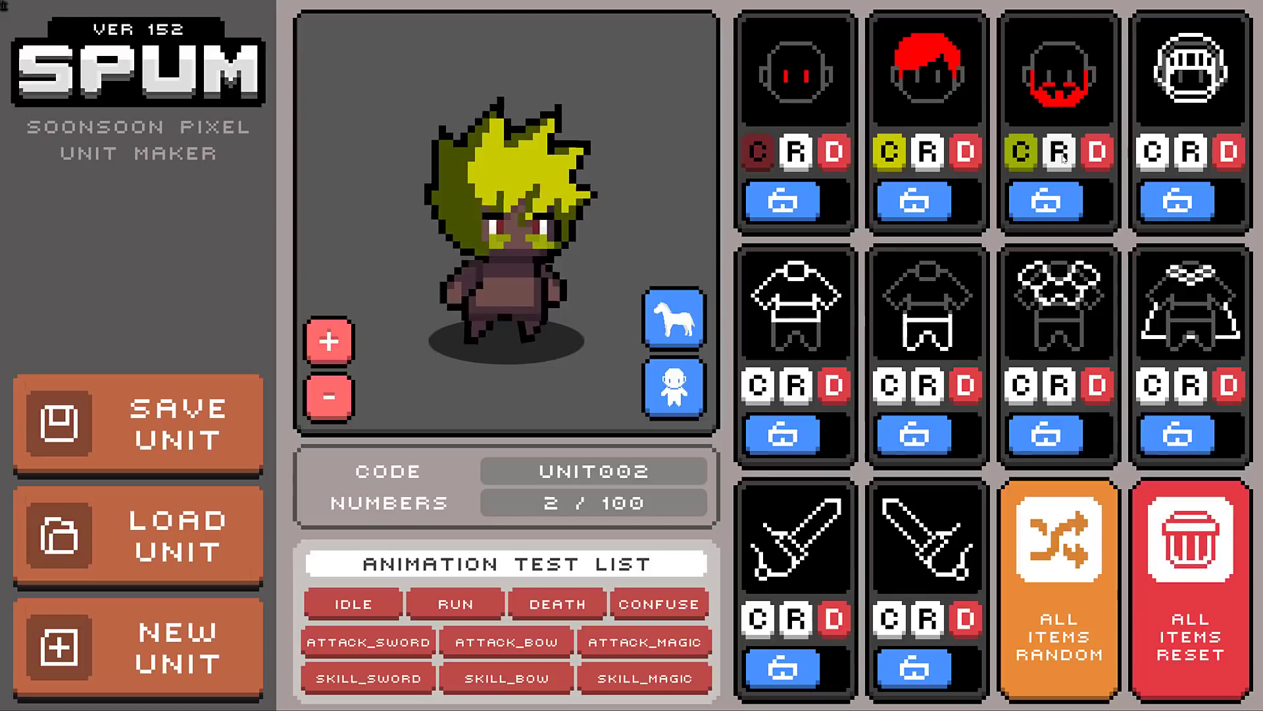
left_click(1097, 155)
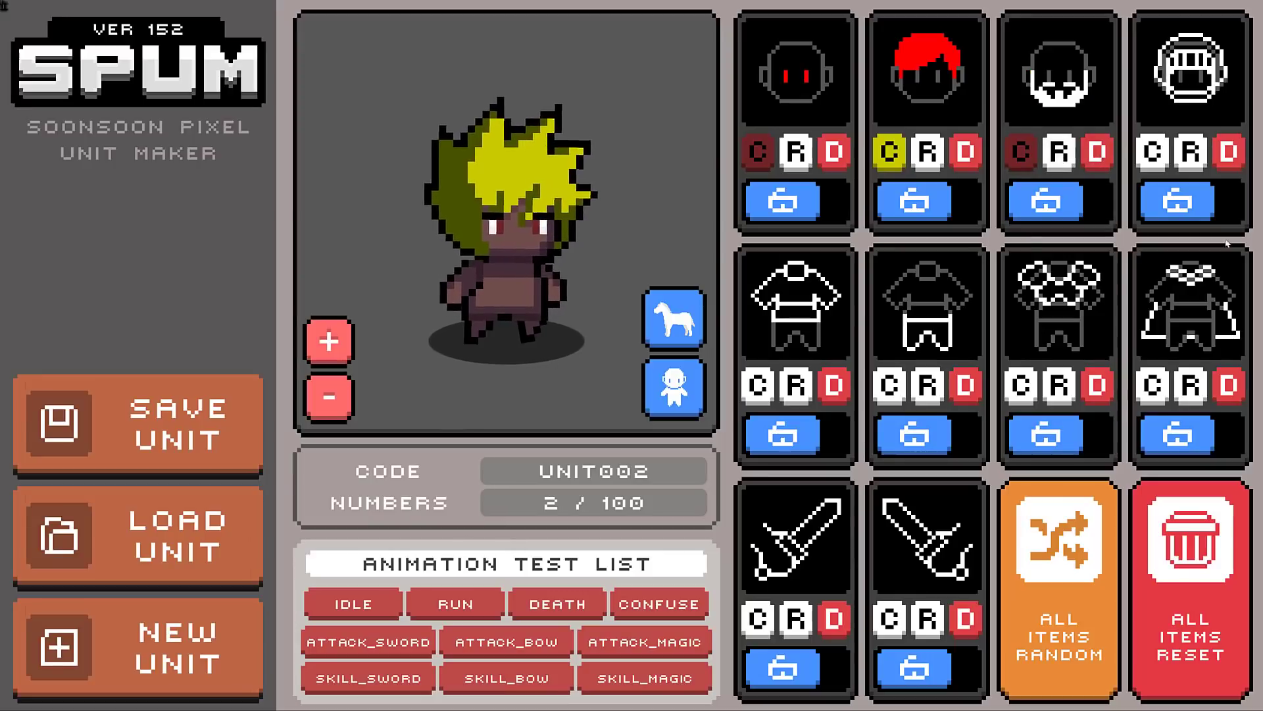
Step: Browse the helmet choices and close them without picking a helmet
left_click(1193, 69)
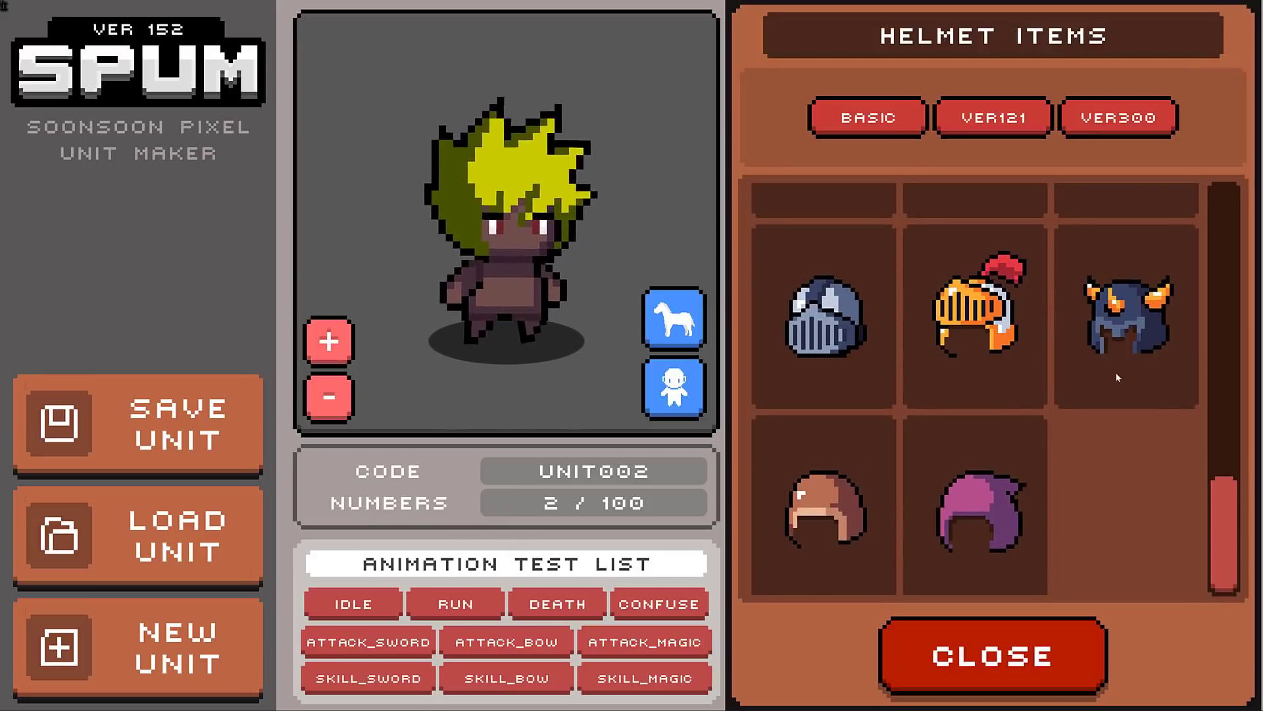
mouse_move(1227, 512)
left_mouse_down()
mouse_move(1230, 224)
mouse_move(1238, 460)
mouse_move(1218, 510)
left_mouse_up()
left_click(995, 650)
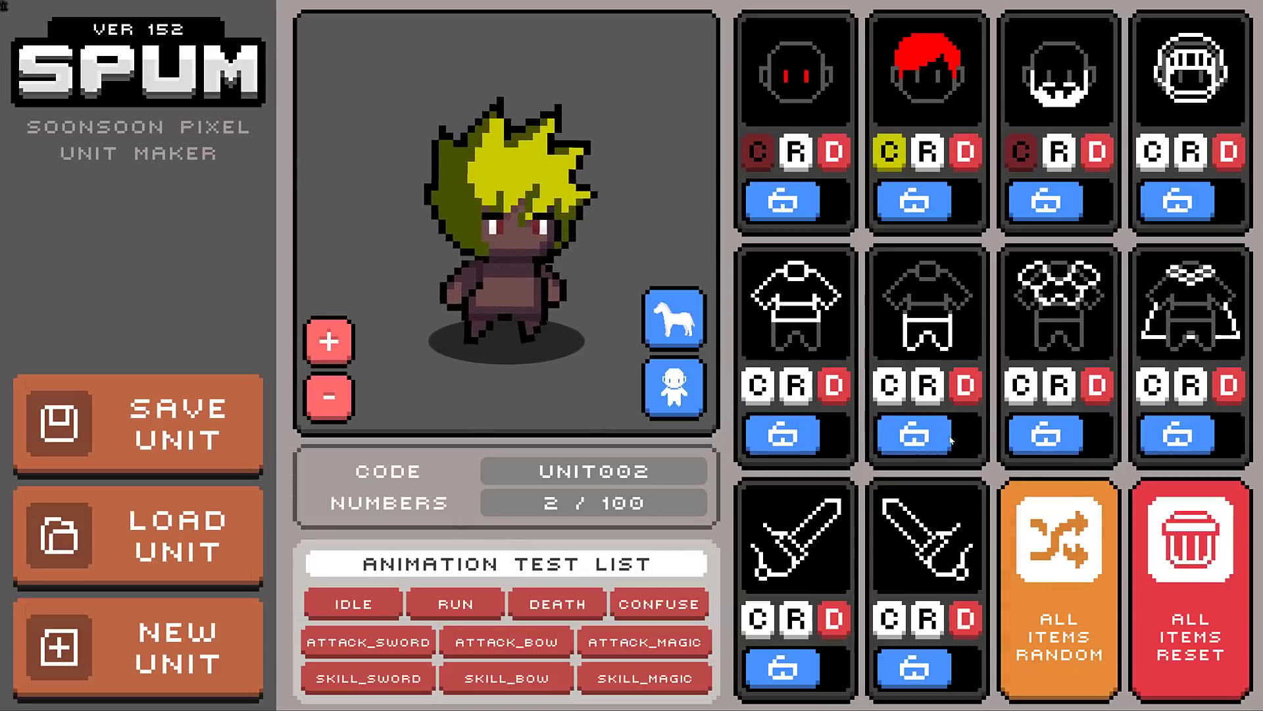
Step: Put the orange-red top, purple pants and dark blue armor on UNIT002
left_click(782, 435)
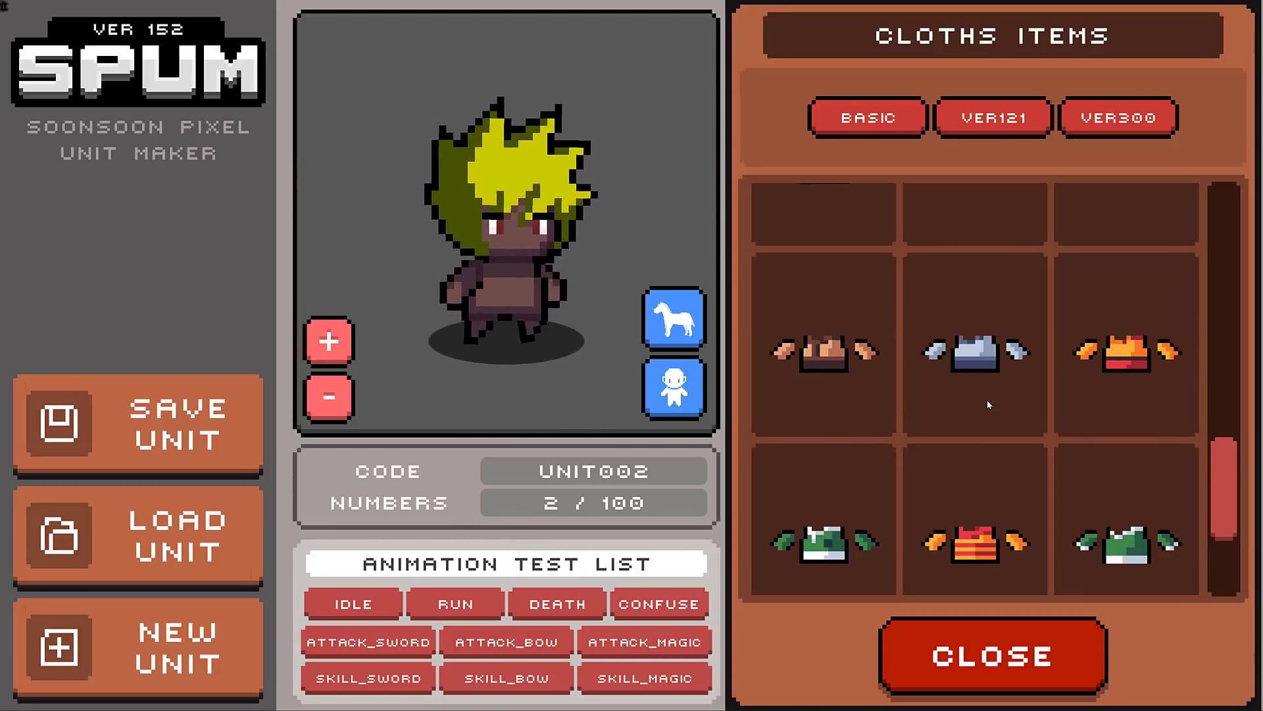
left_click_drag(1214, 471, 1208, 436)
left_click(875, 374)
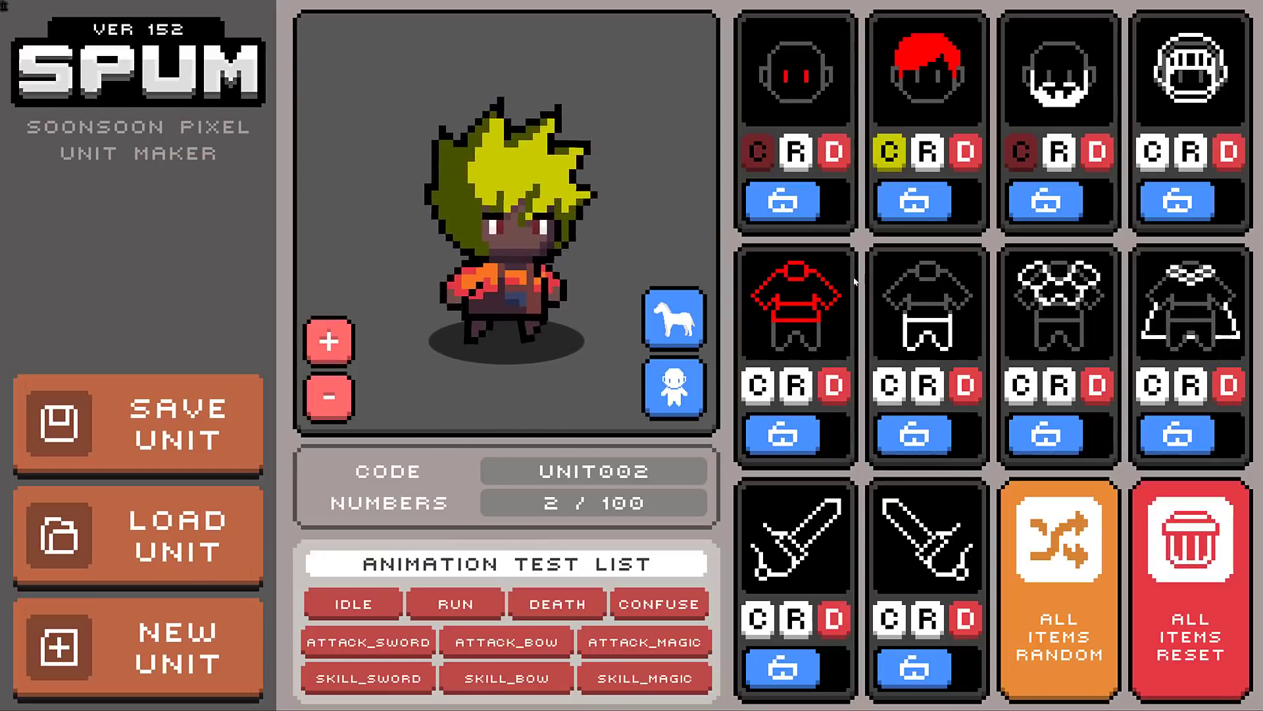
left_click(928, 319)
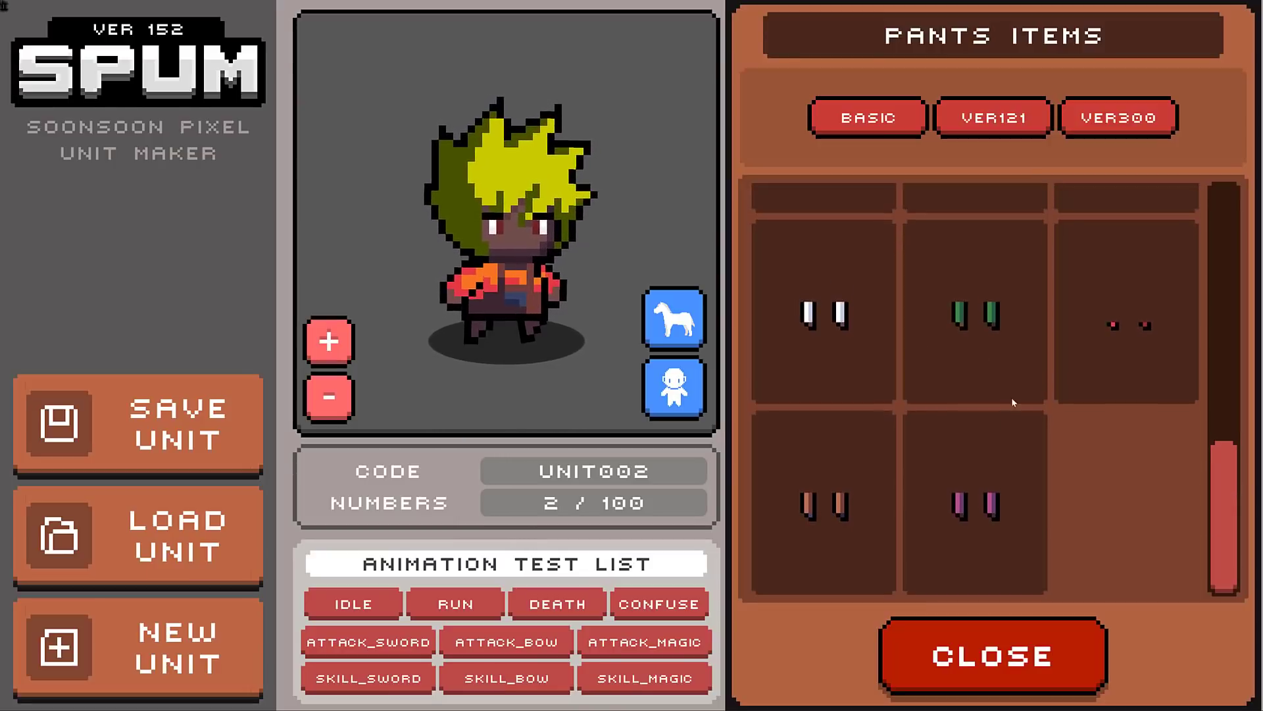
left_click(933, 487)
left_click(1052, 307)
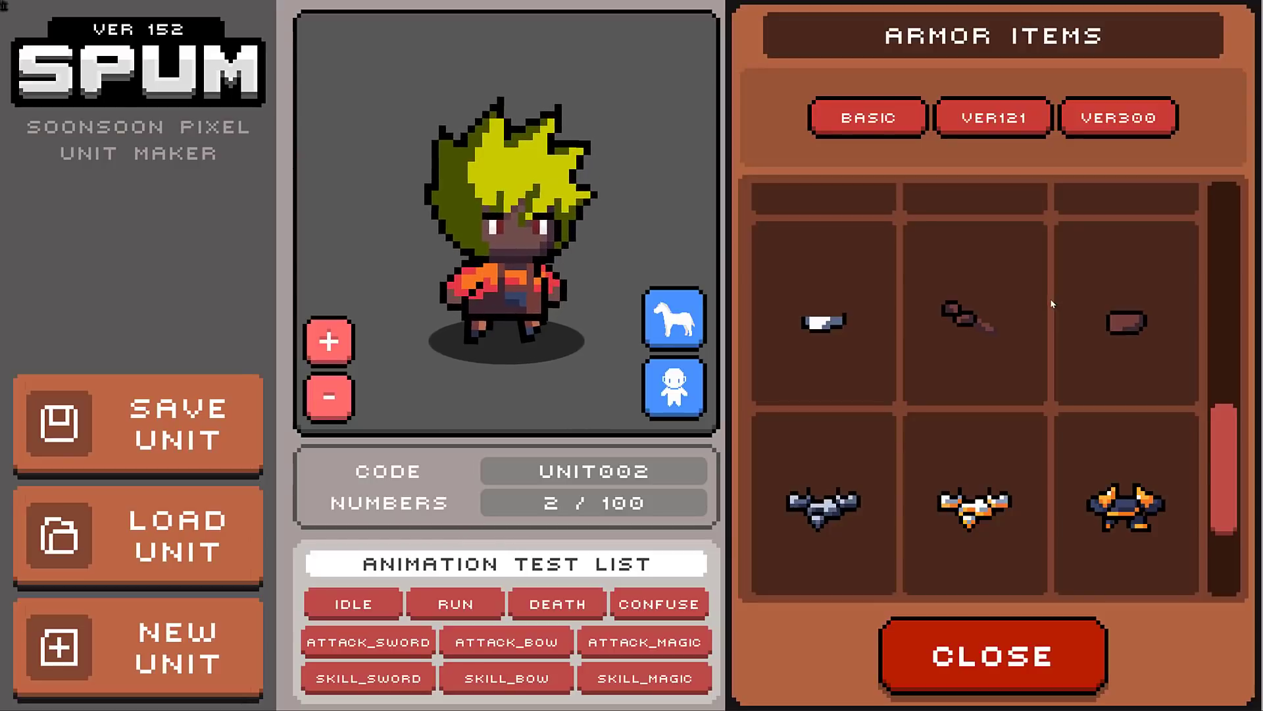
mouse_move(1224, 460)
left_mouse_down()
mouse_move(1197, 309)
mouse_move(1208, 238)
mouse_move(1223, 471)
left_mouse_up()
left_click(1089, 421)
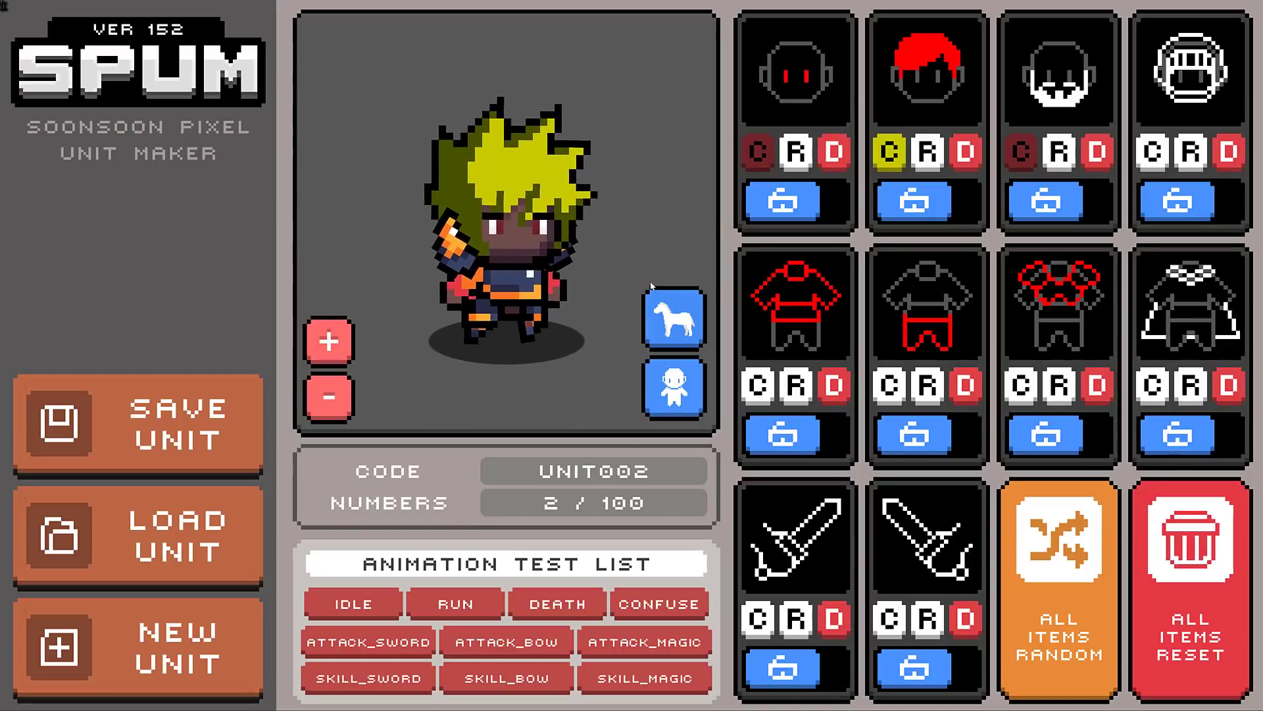
Step: Equip the dark purple cape from Back Items and recolour it green
left_click(1196, 292)
left_click_drag(1218, 365, 1217, 305)
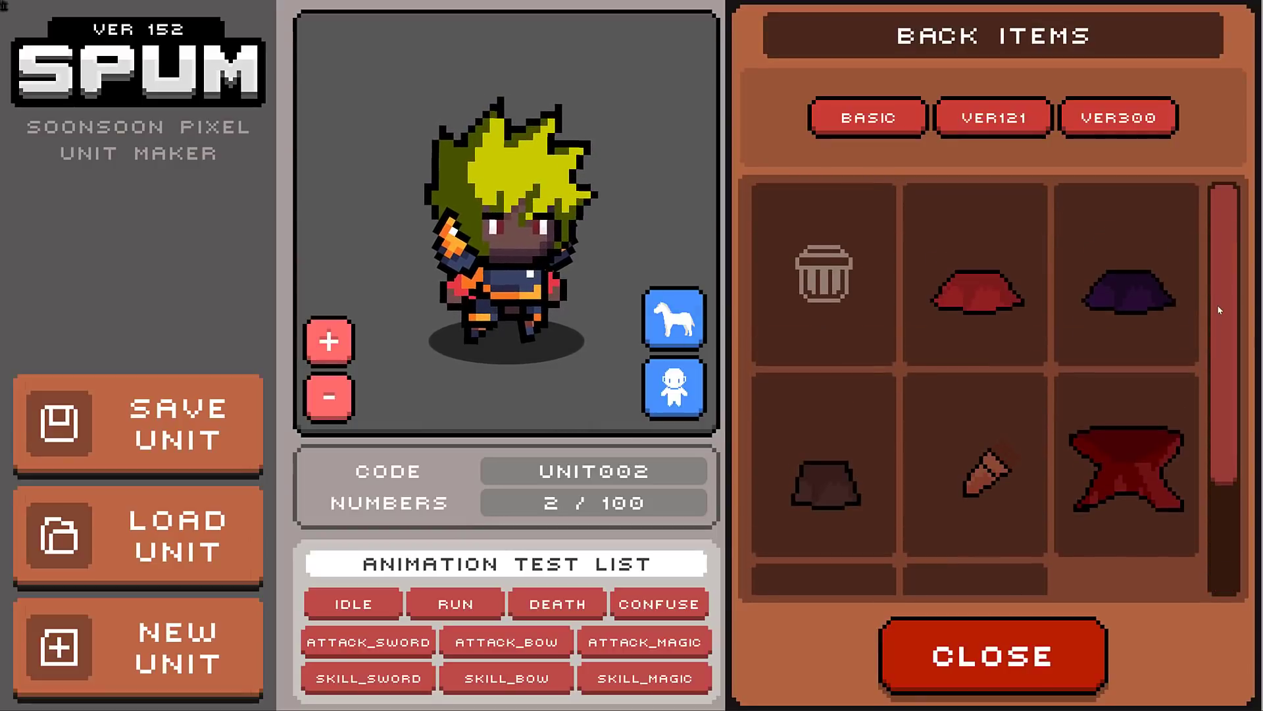
left_click(1136, 304)
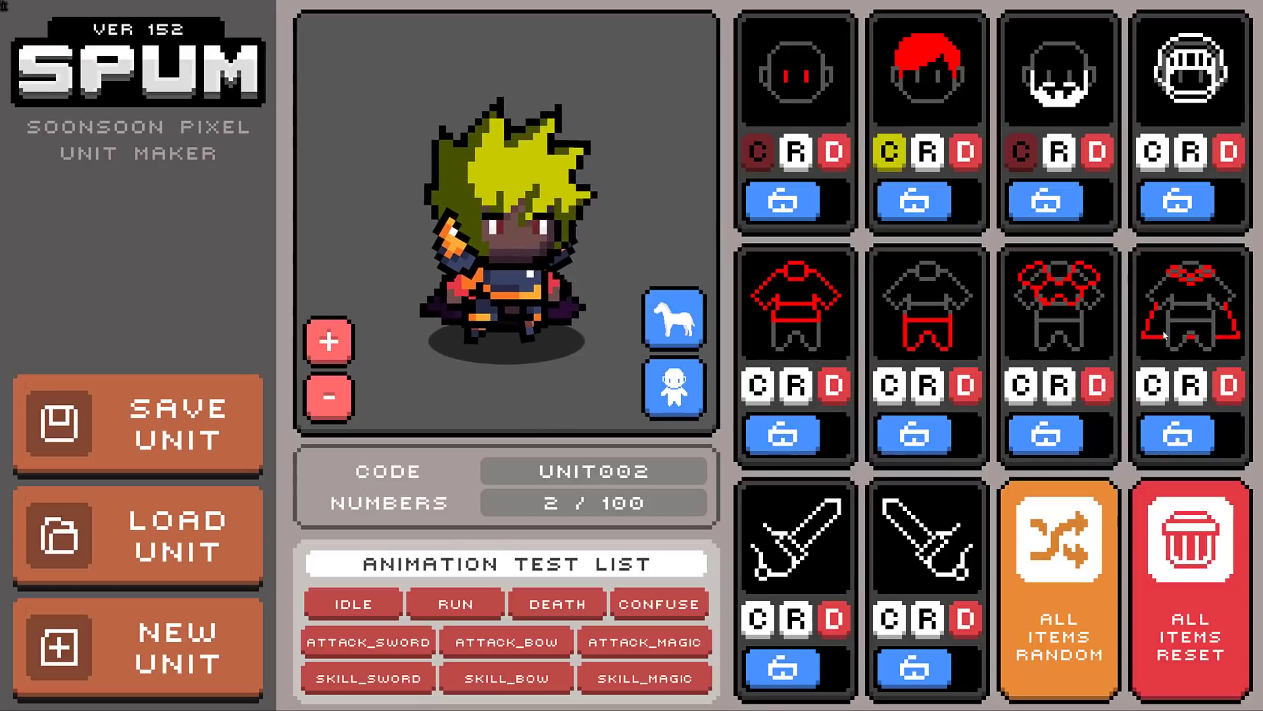
left_click(1154, 387)
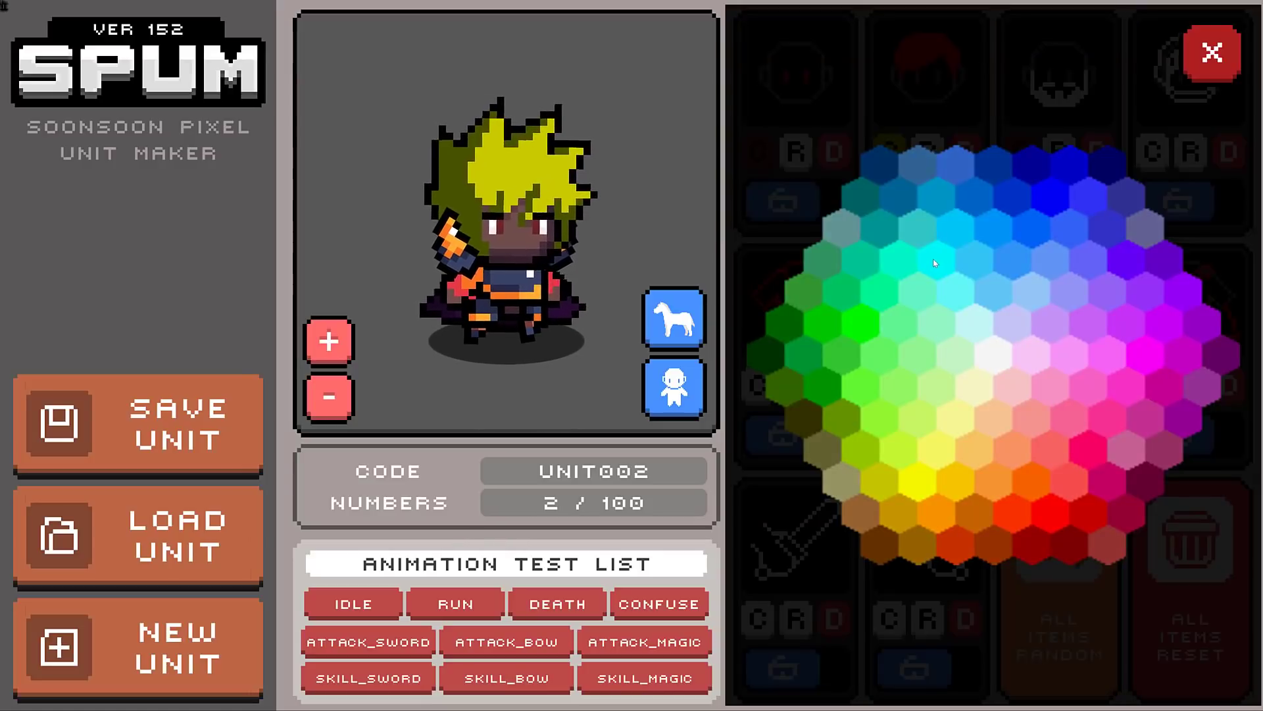
left_click(887, 296)
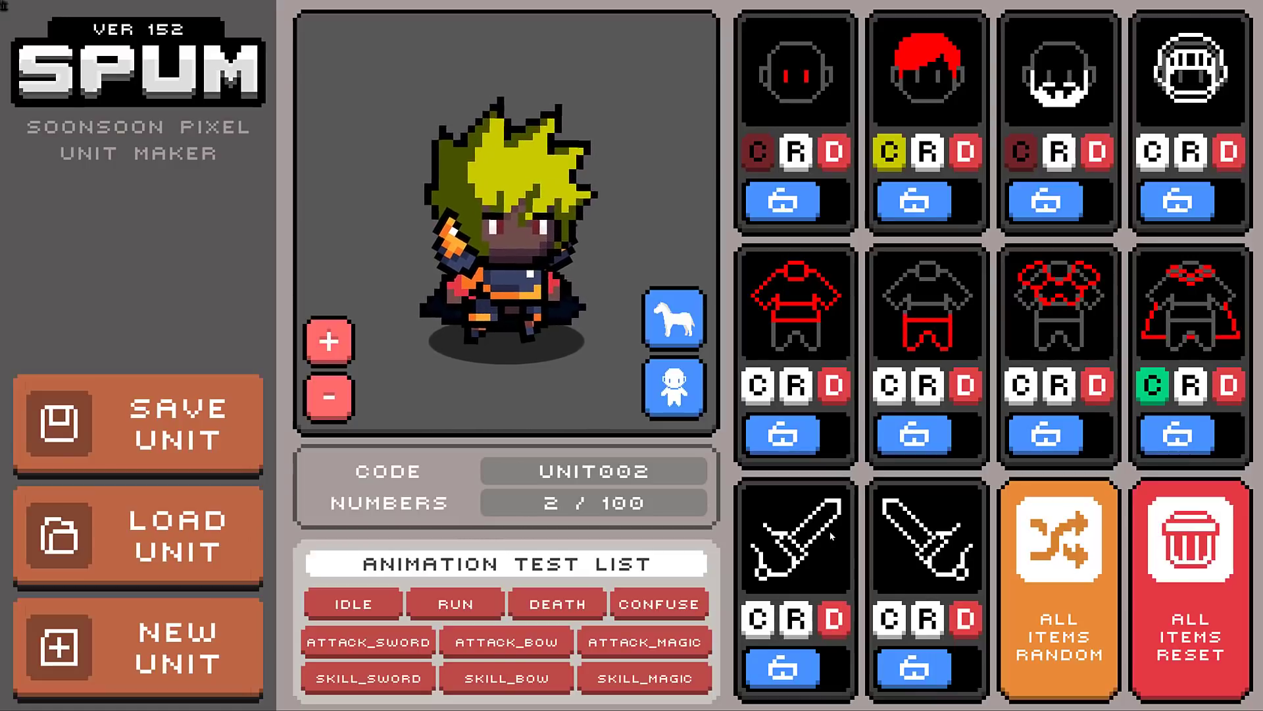
Step: Equip the battle axe as the right-hand weapon
left_click(796, 529)
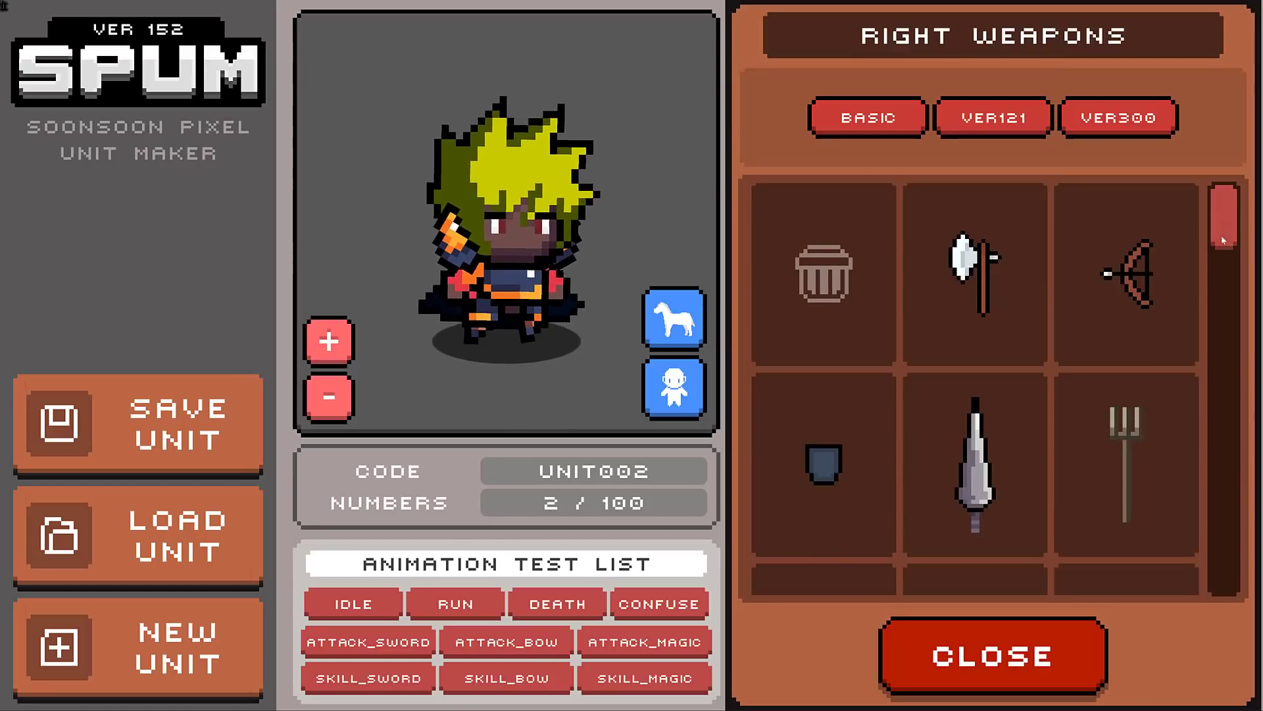
left_click_drag(1224, 241, 1250, 448)
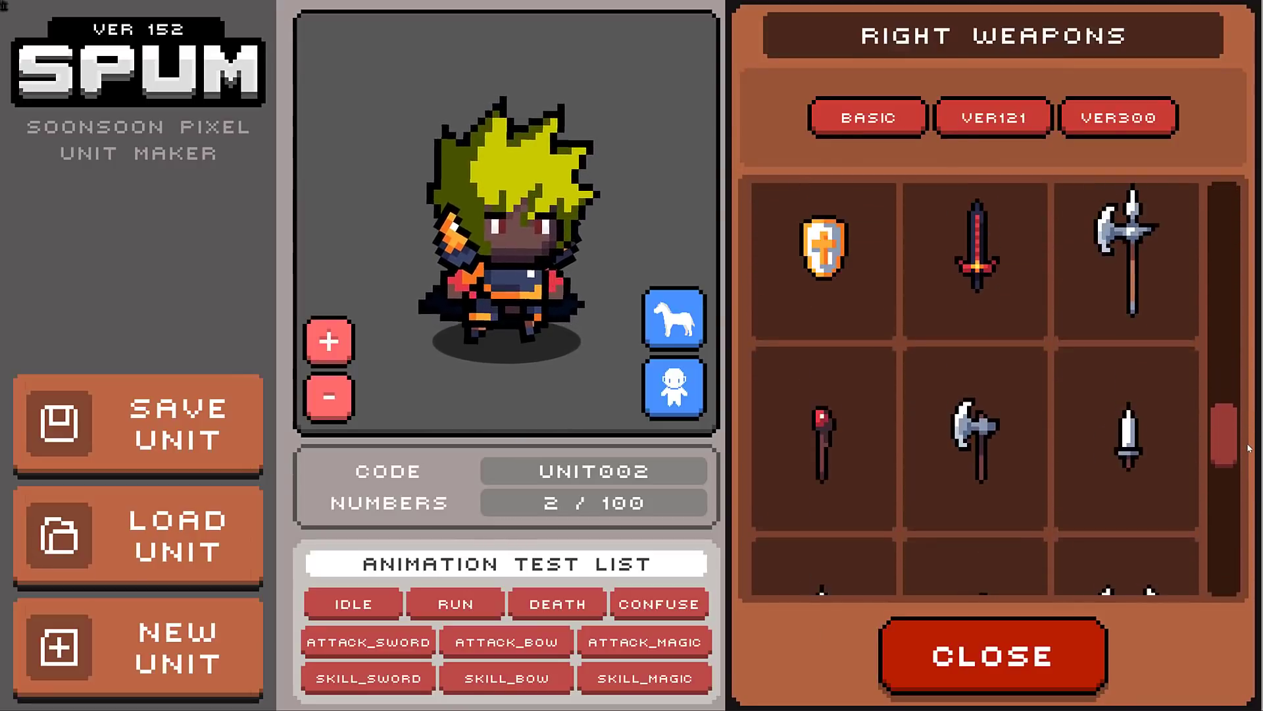
scroll(1184, 434, "up", 2)
scroll(1048, 414, "down", 3)
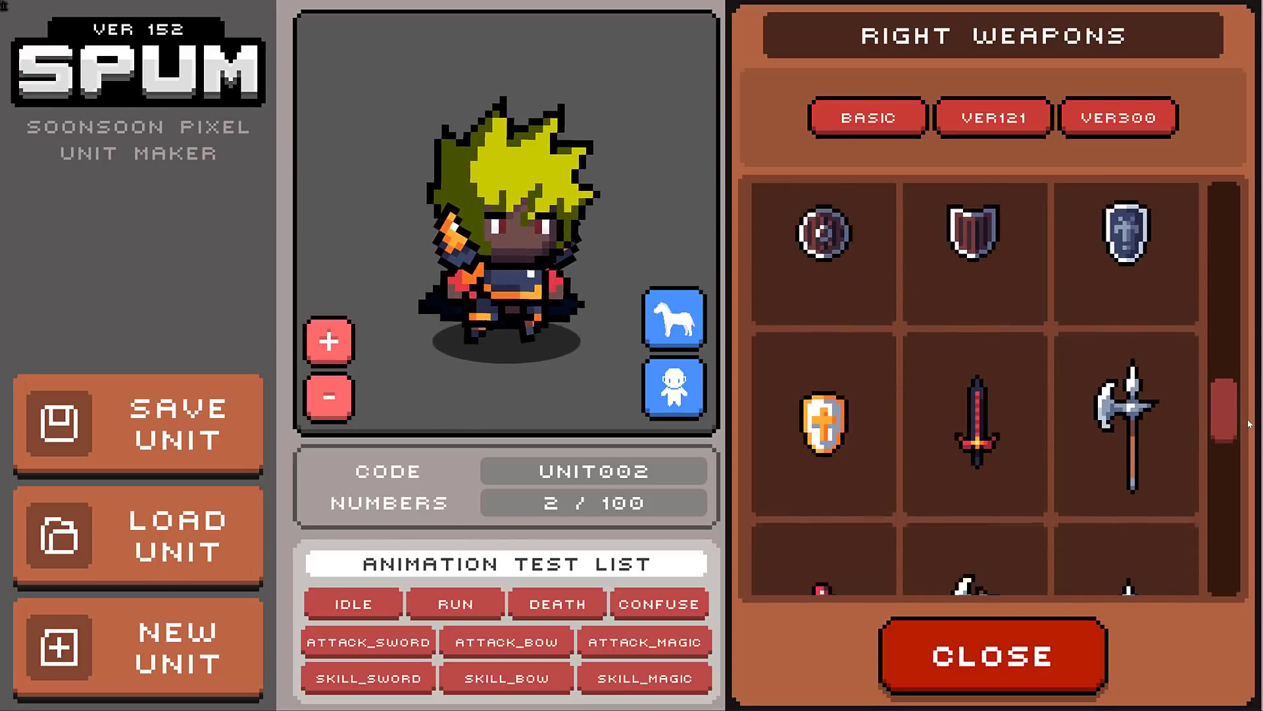
left_click(1045, 413)
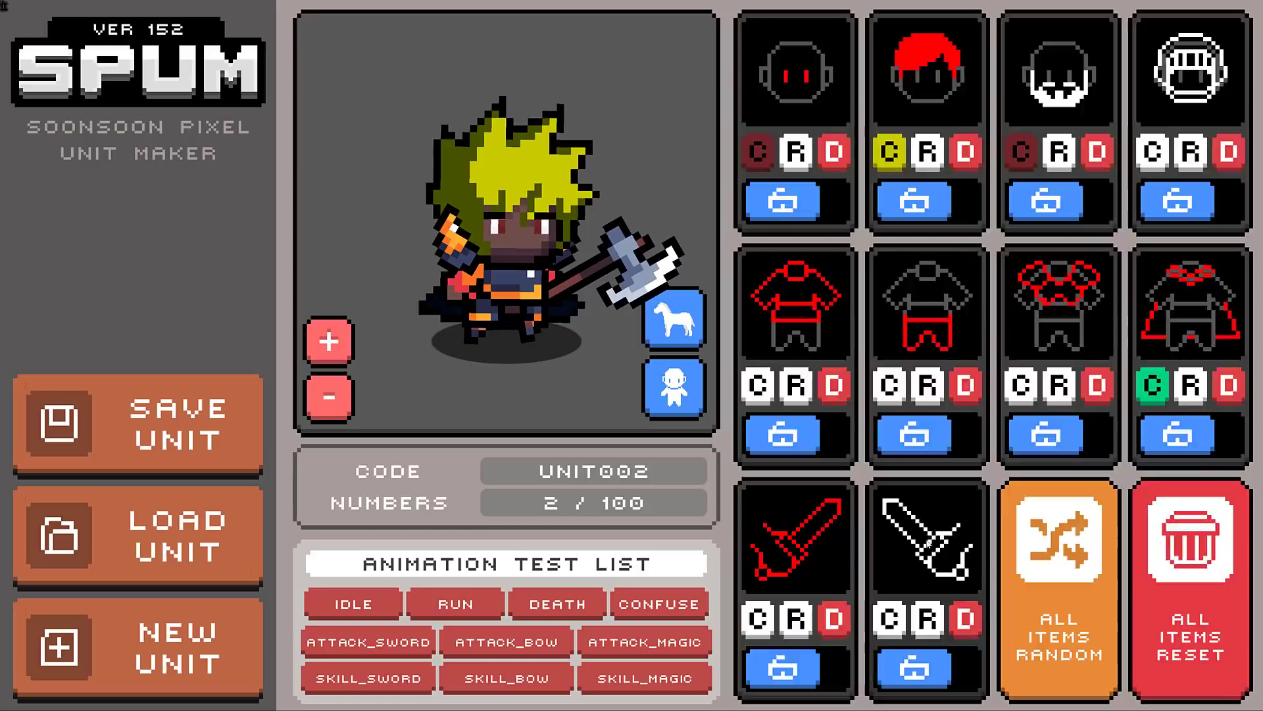
Step: Equip the gray shield as the left-hand weapon
left_click(796, 540)
left_click_drag(1222, 462, 1225, 370)
left_click(966, 245)
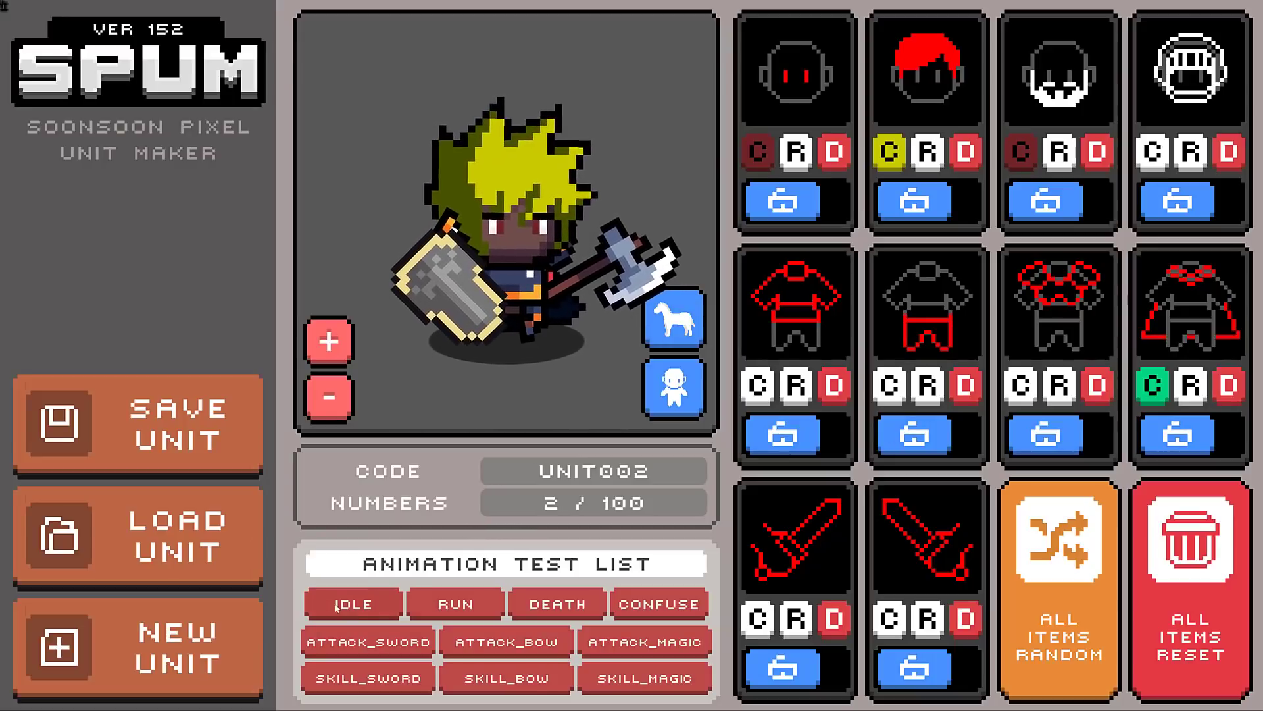
left_click(445, 603)
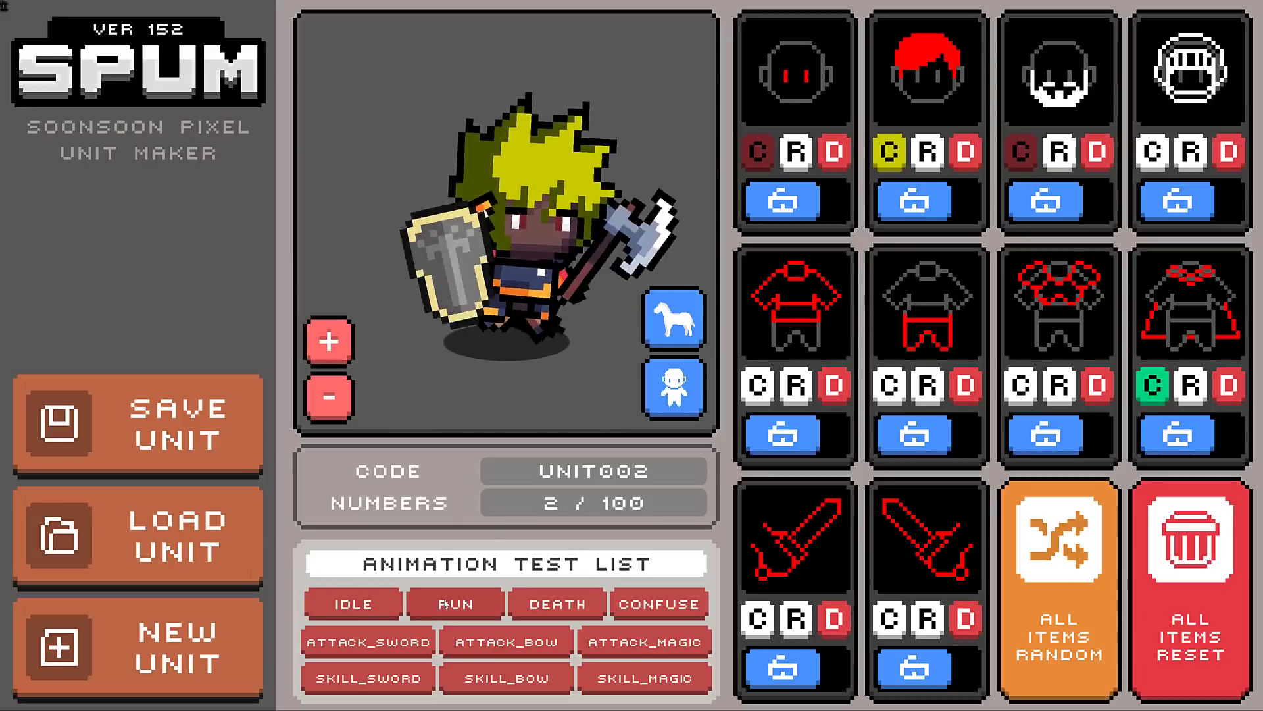
left_click(556, 608)
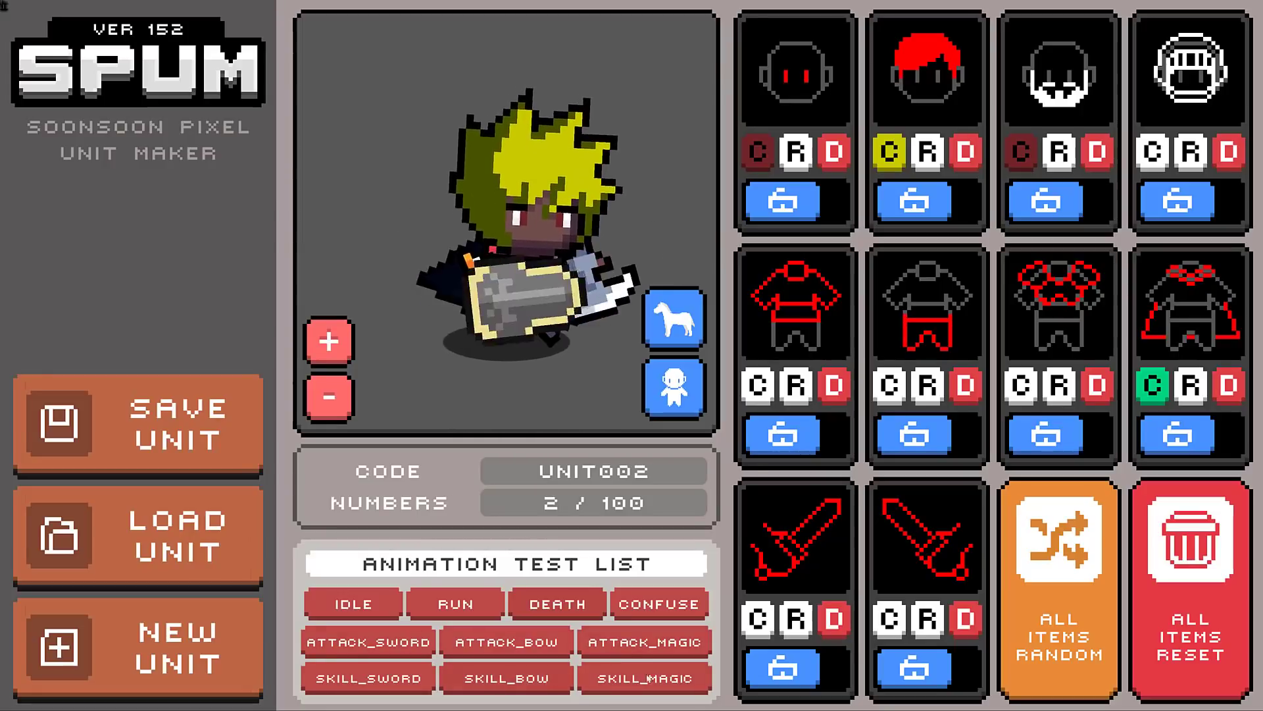
left_click(388, 643)
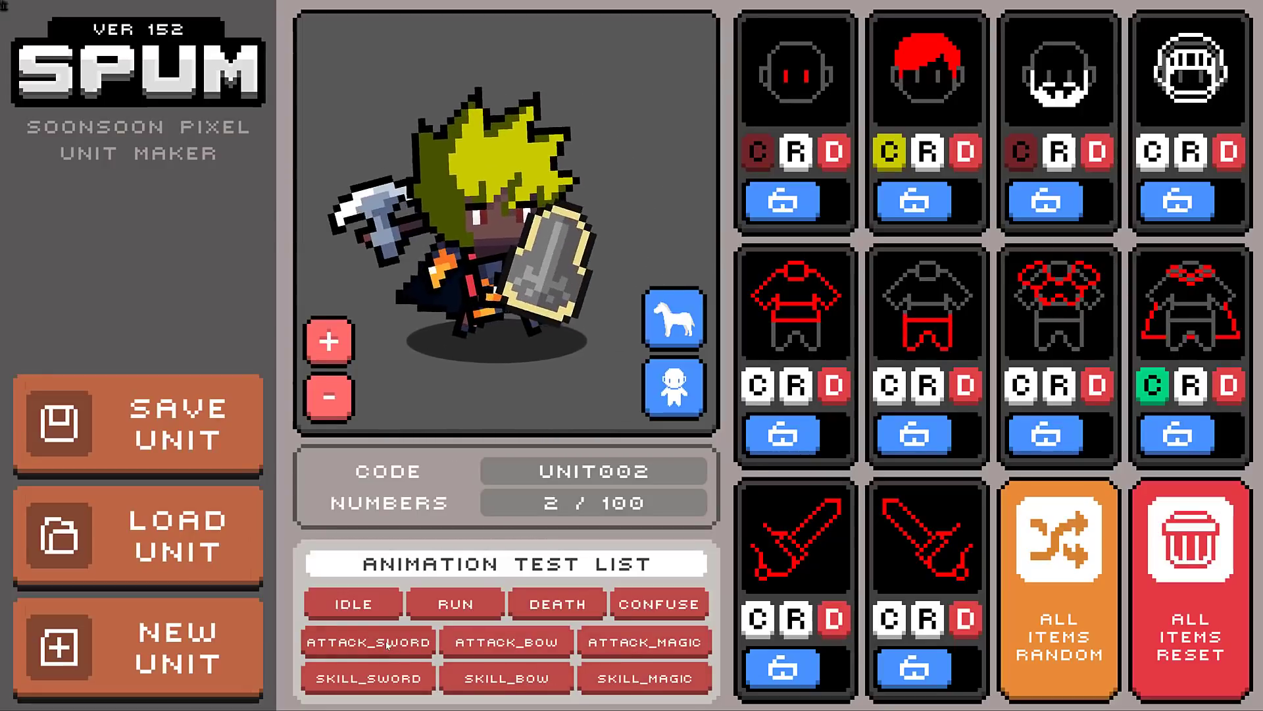
left_click(358, 678)
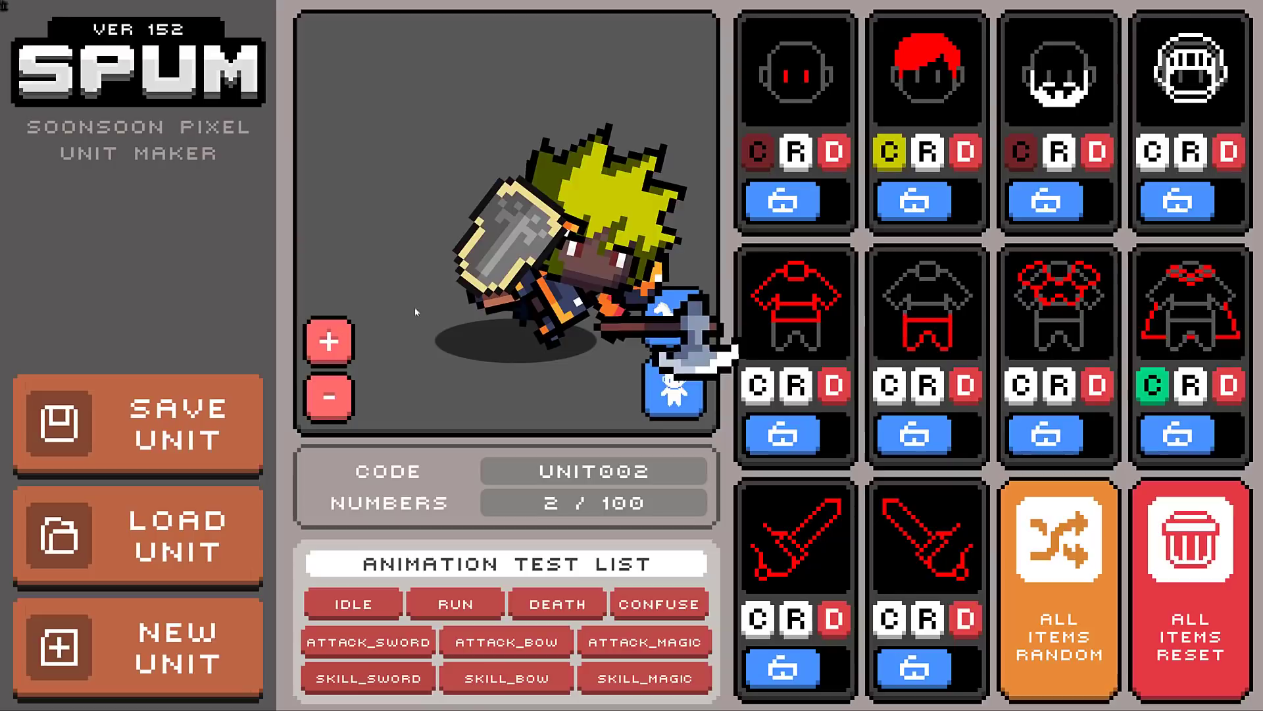
Step: Mount the character on the brown horse, preview its sword attack, and save it as UNIT002
left_click(654, 413)
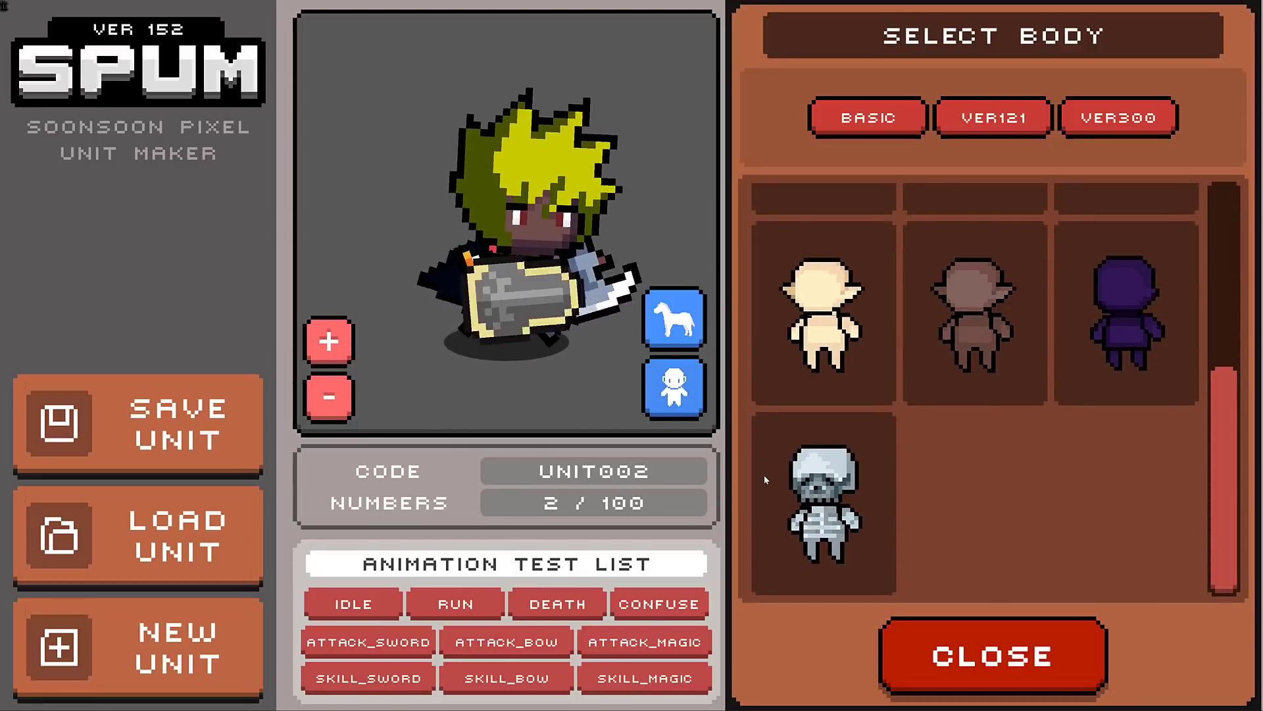
left_click(673, 319)
left_click(968, 285)
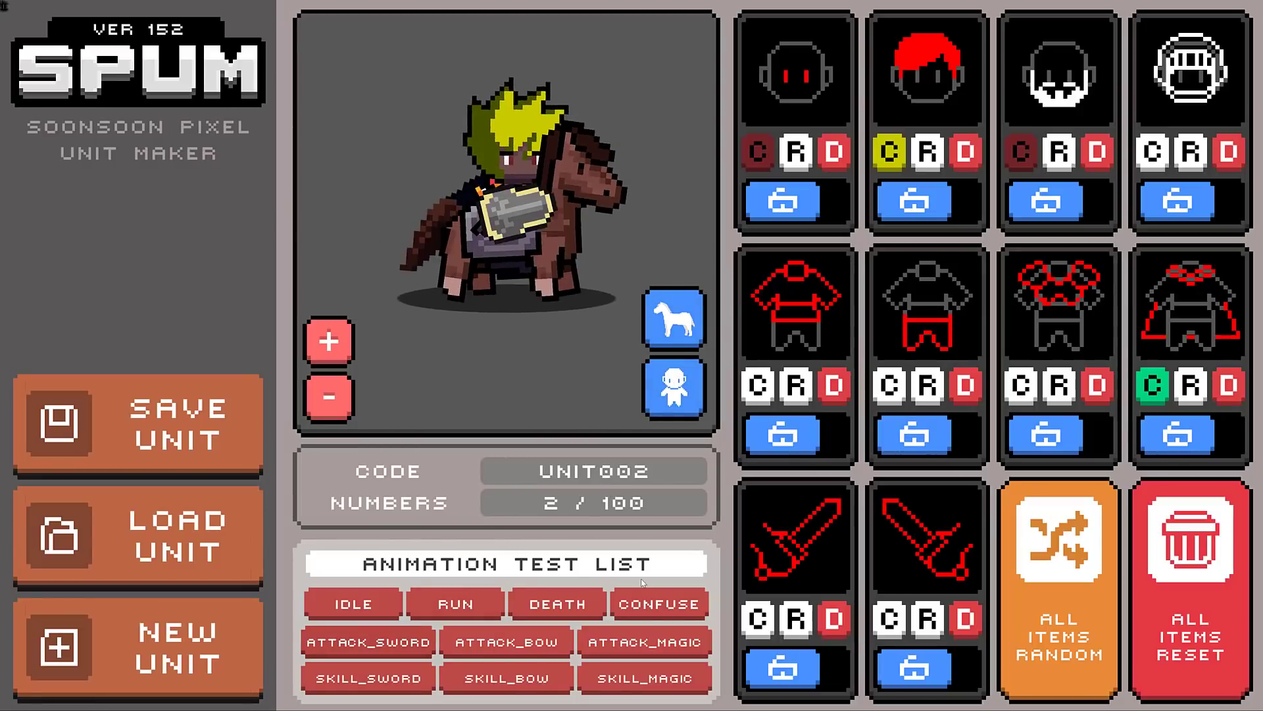
left_click(383, 644)
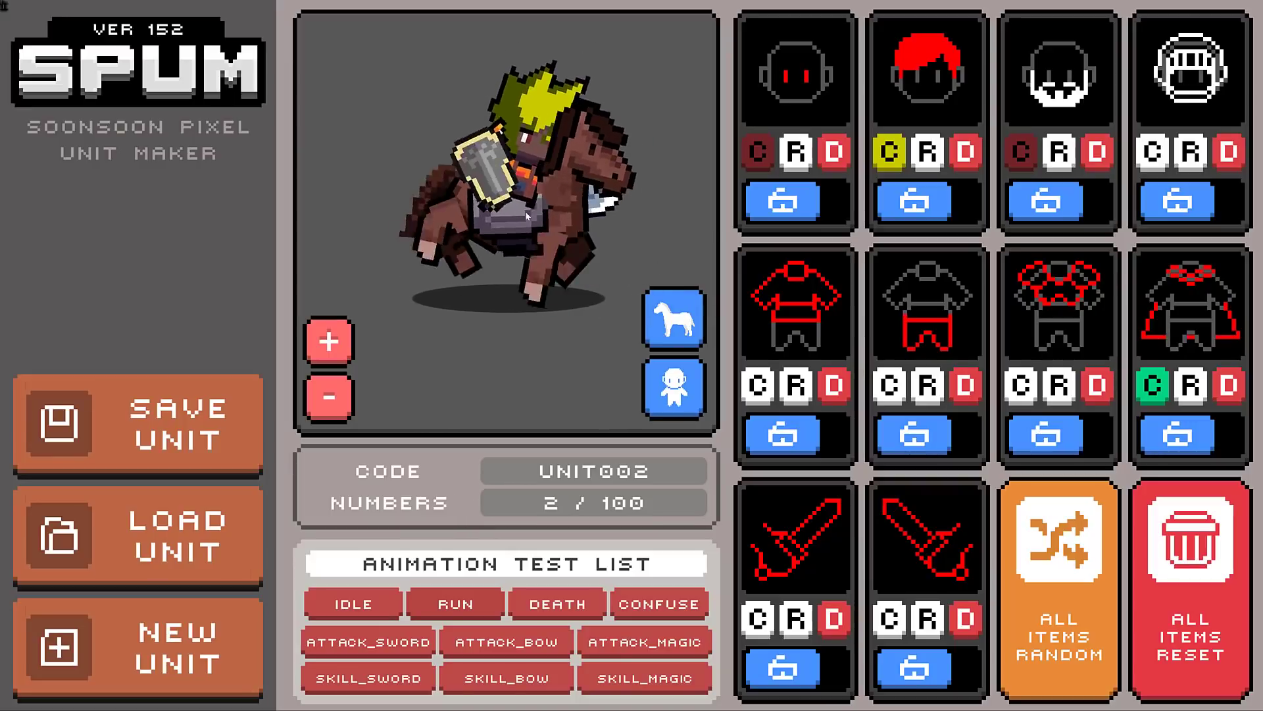
left_click(172, 429)
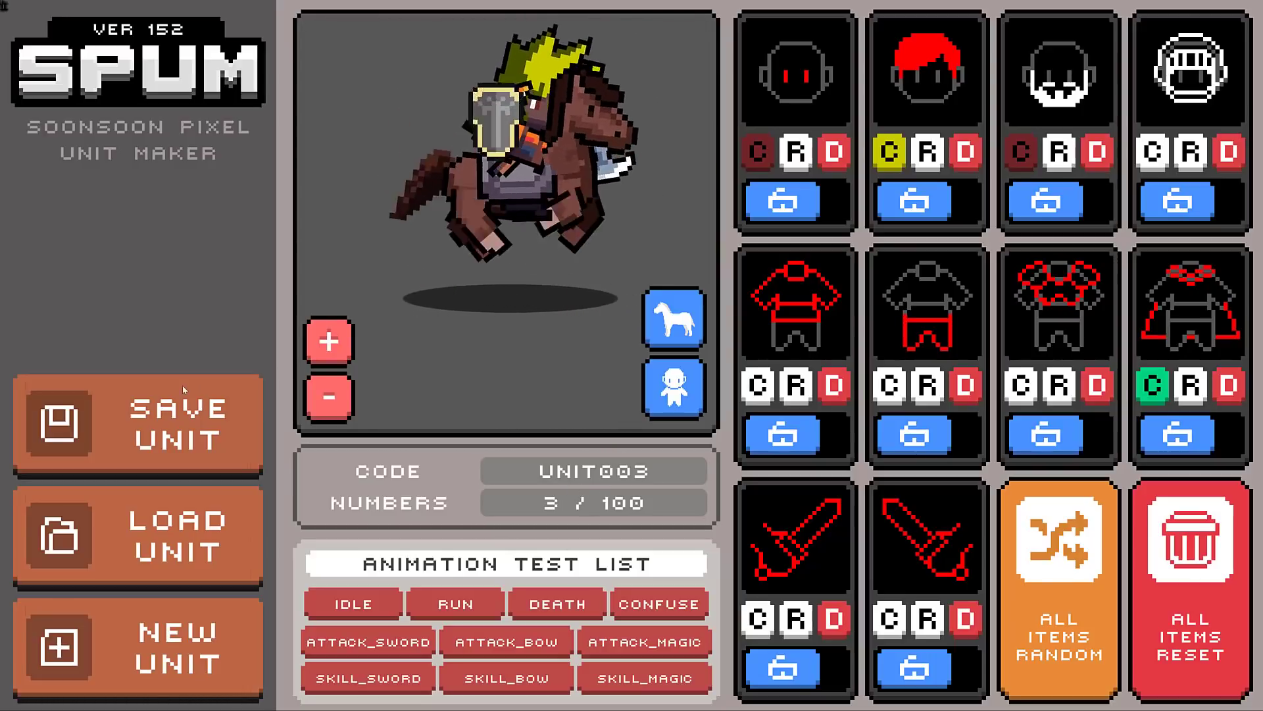
Step: Remove the horse and save the character on foot as UNIT003
left_click(674, 318)
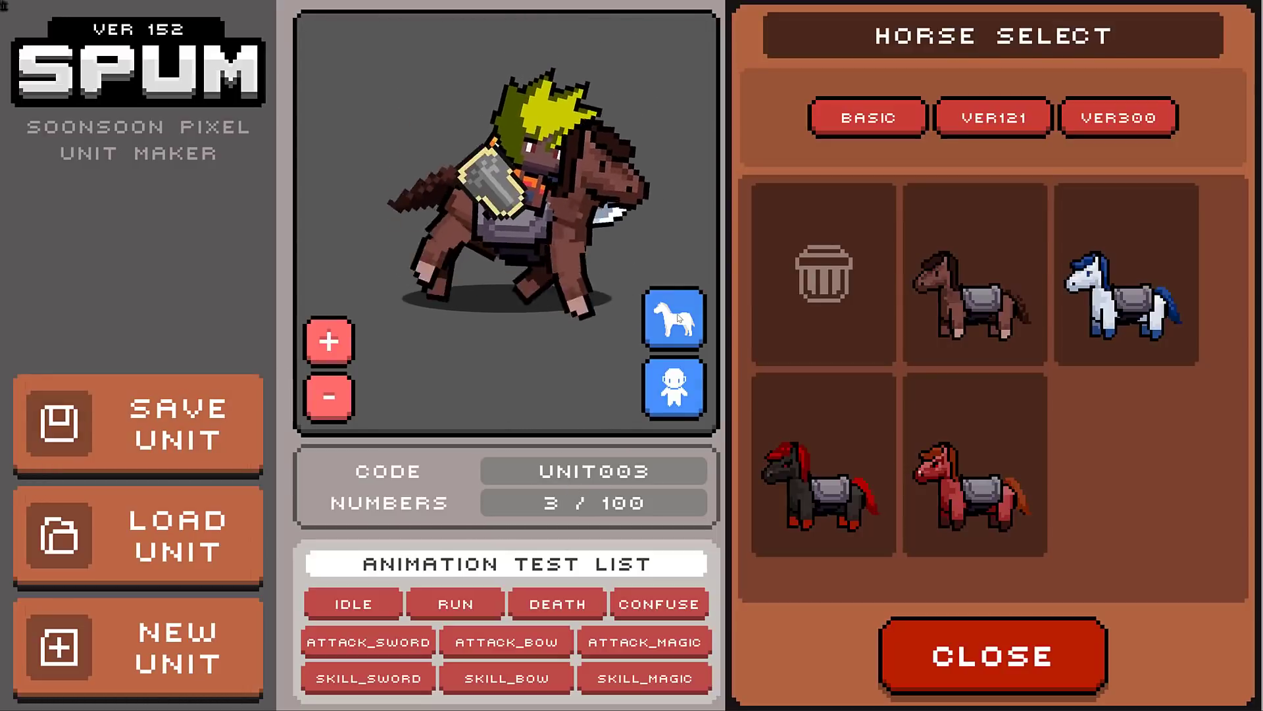
left_click(885, 231)
left_click(138, 424)
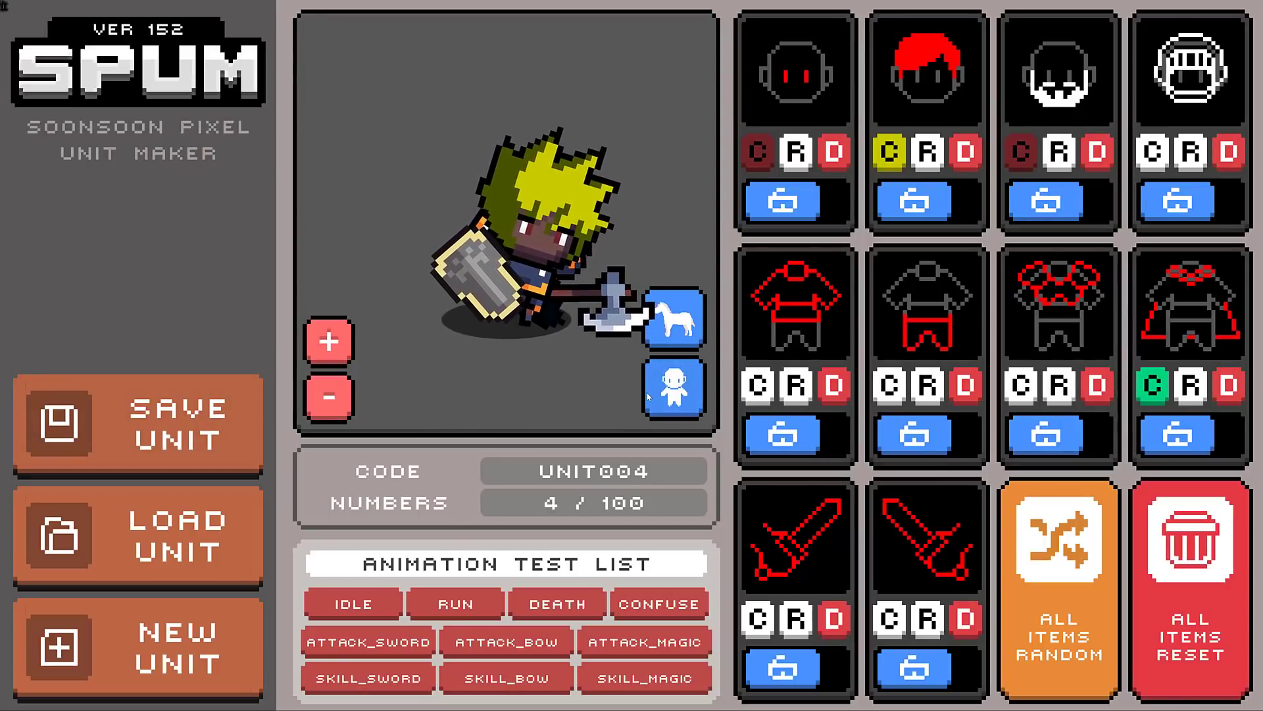
Step: Stop the game and expand SPUM_Manager's Texture List to show its 10 slots, Hair through Eye
key("F11")
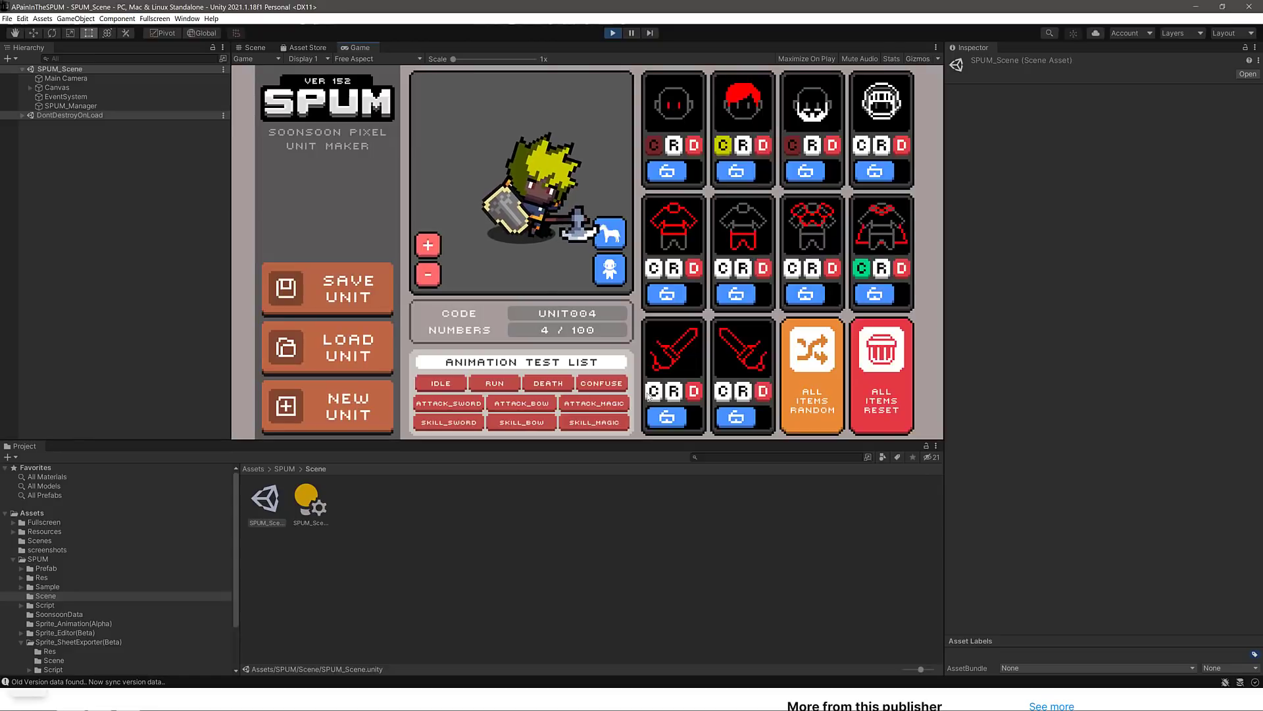
key("ctrl+p")
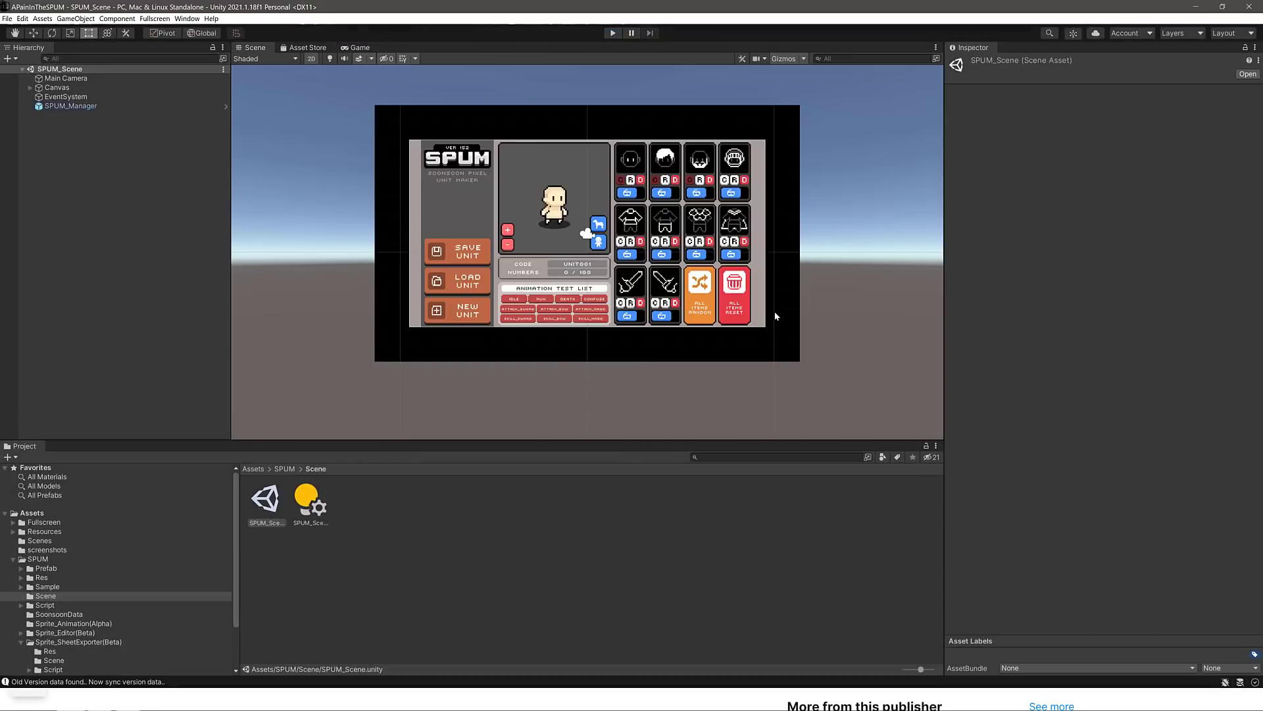
left_click(73, 107)
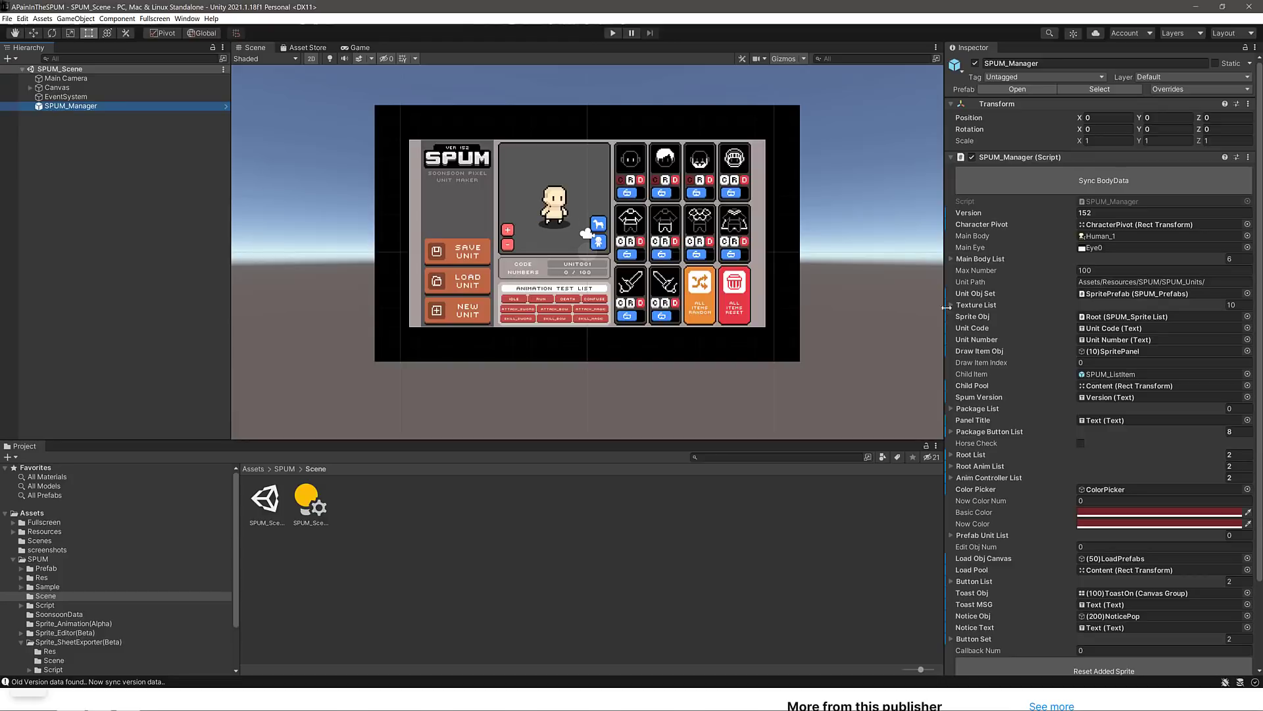
left_click(976, 304)
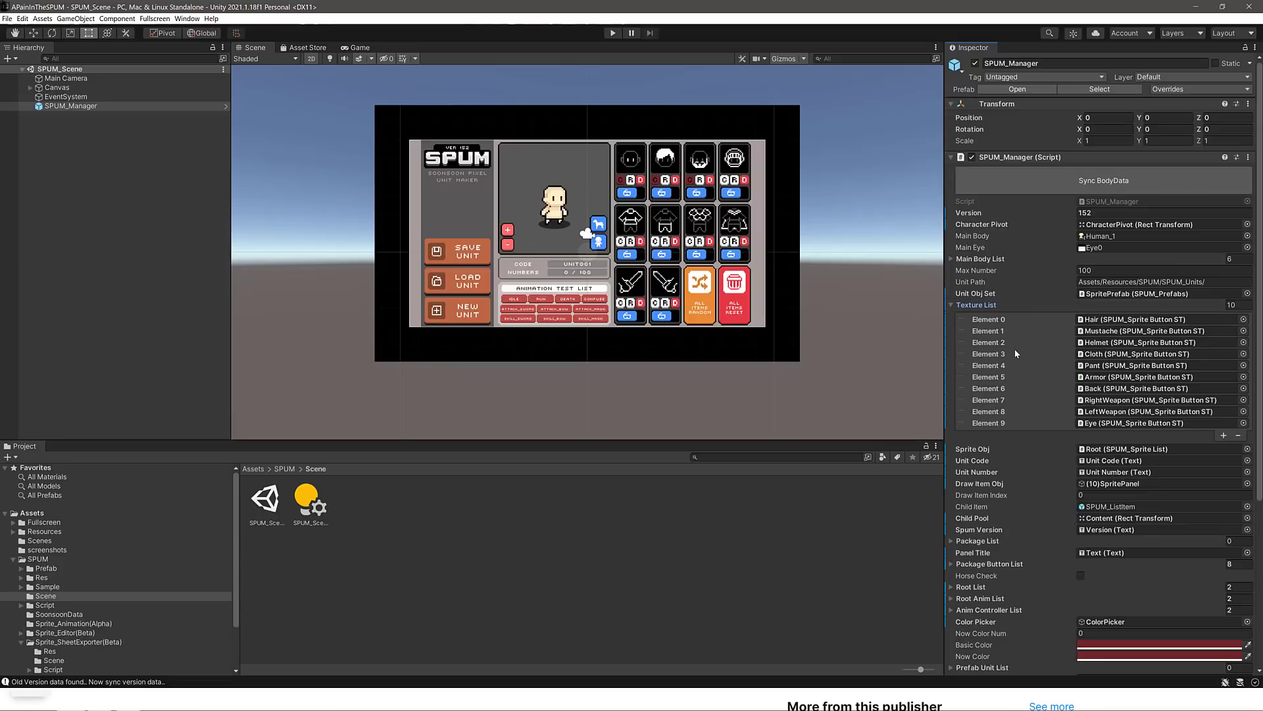
Step: Show the Assets/SPUM folder contents in the Project window
scroll(1003, 454, "down", 5)
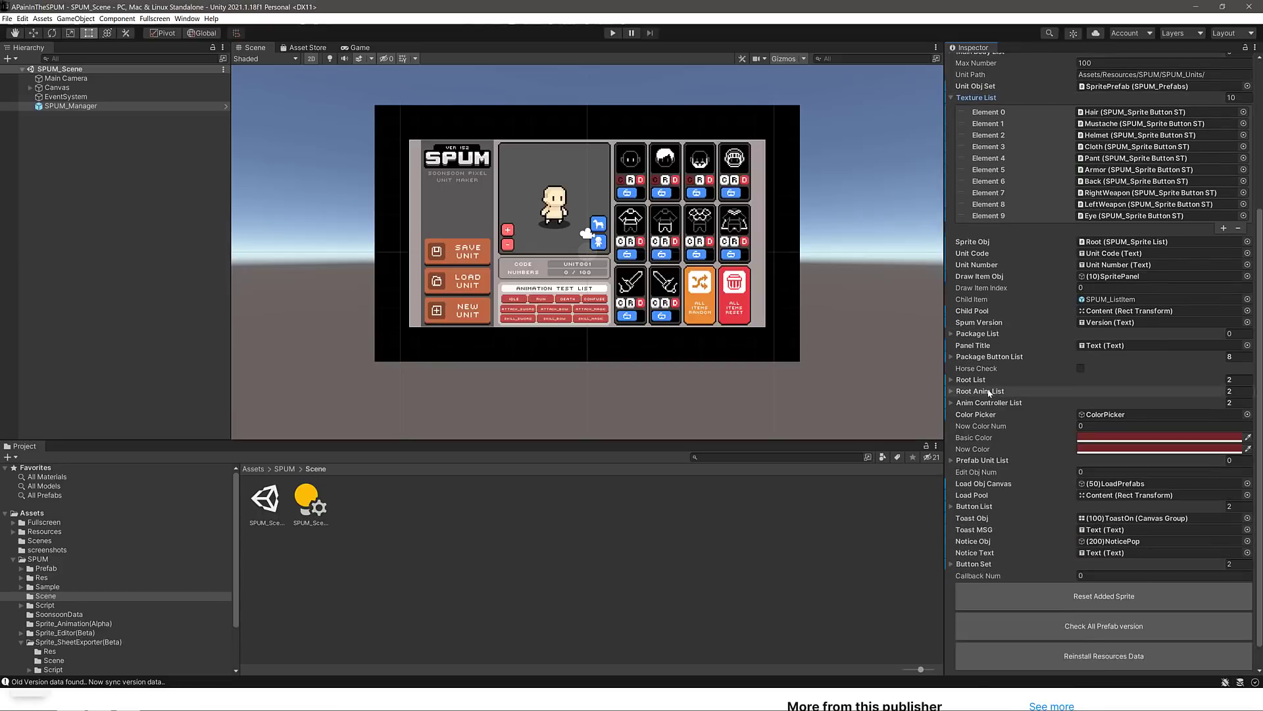
scroll(989, 384, "up", 5)
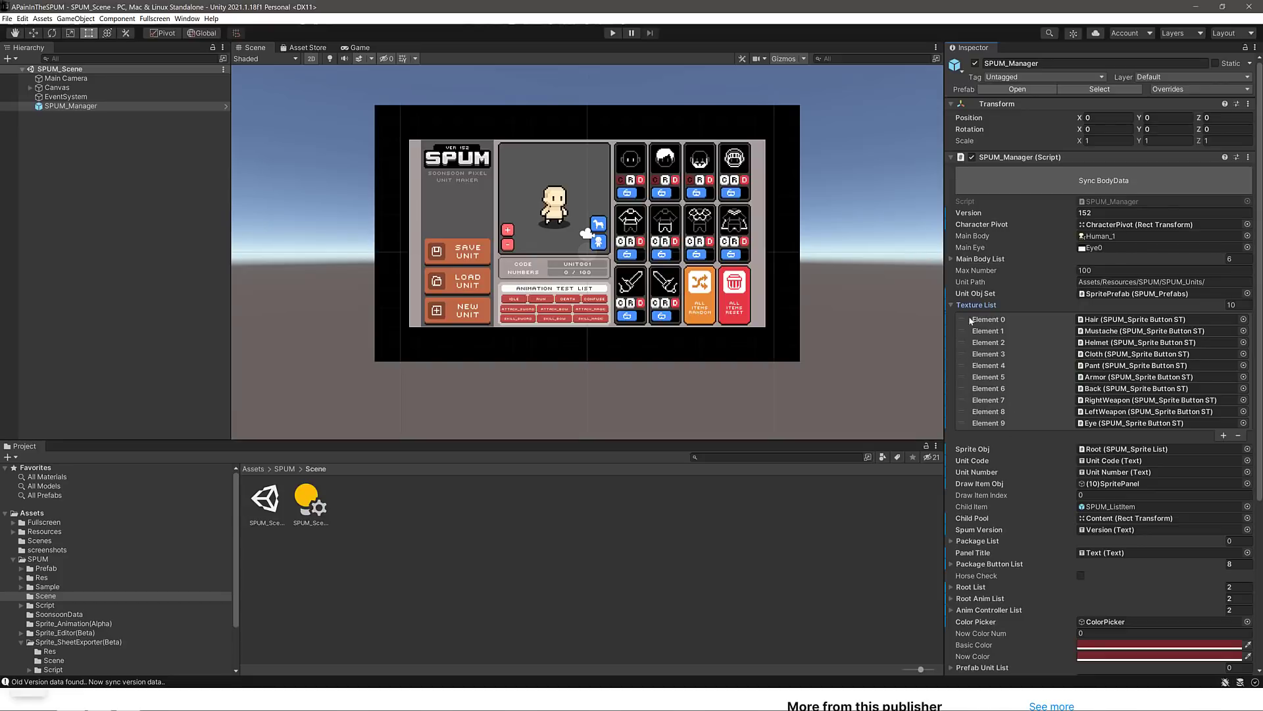
scroll(1030, 424, "down", 5)
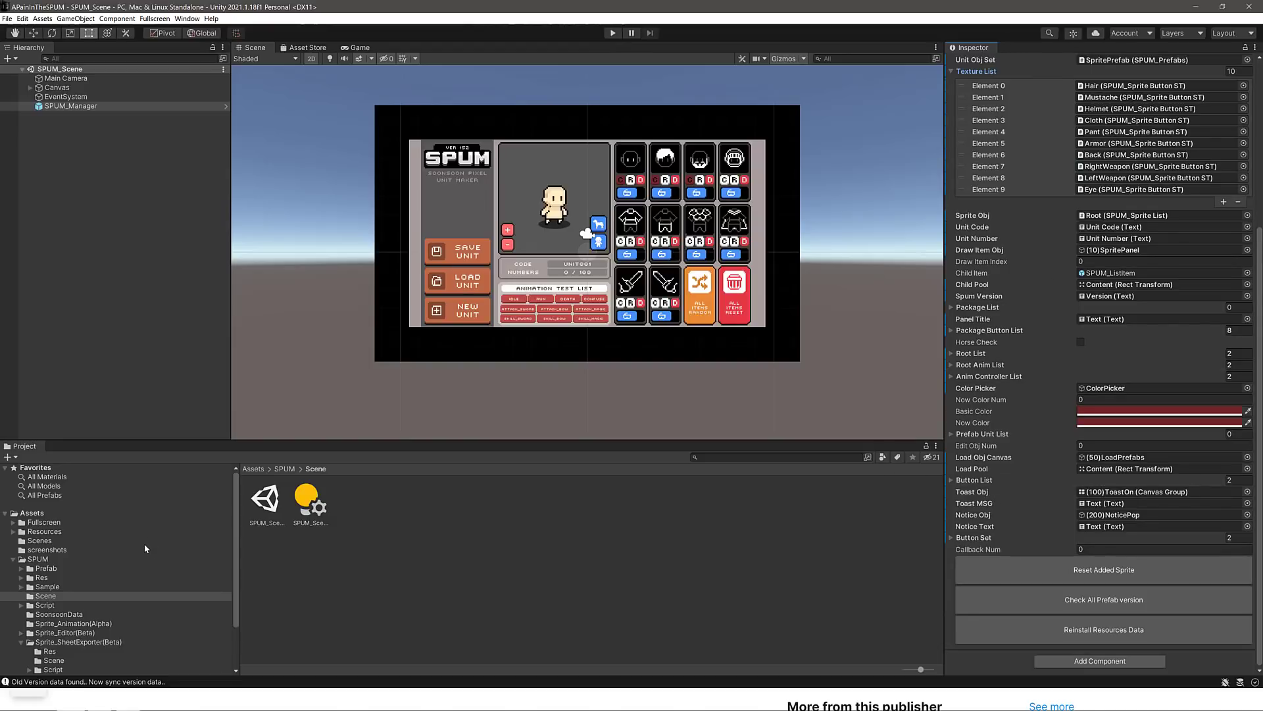
left_click(37, 559)
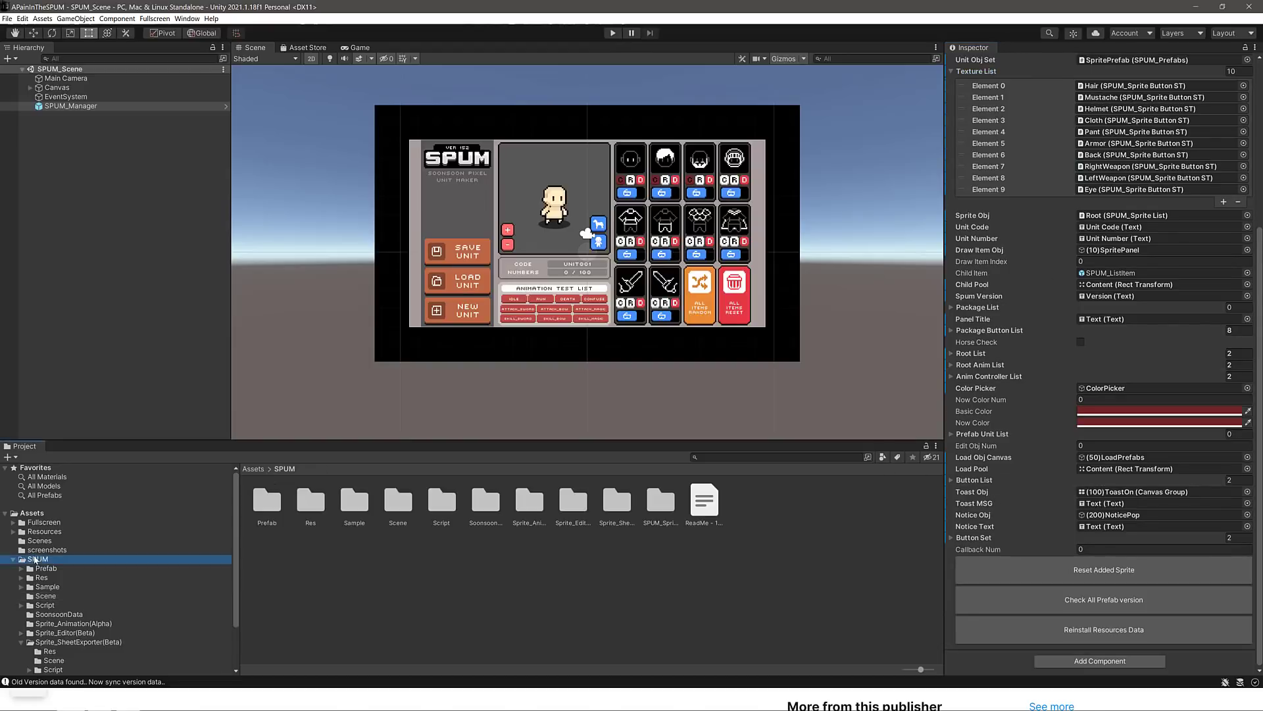
left_click(33, 514)
double_click(443, 503)
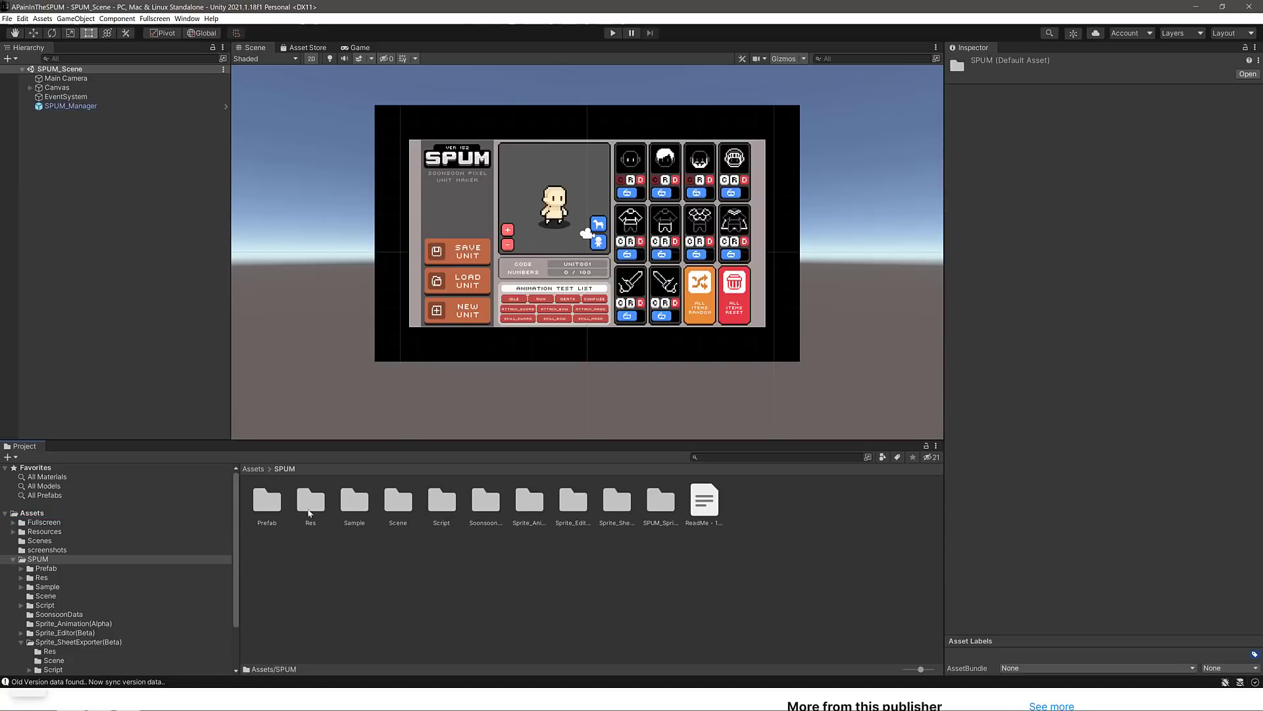
Step: Browse to Resources/SPUM/SPUM_Units and select the Unit002 horse-rider prefab
left_click(43, 531)
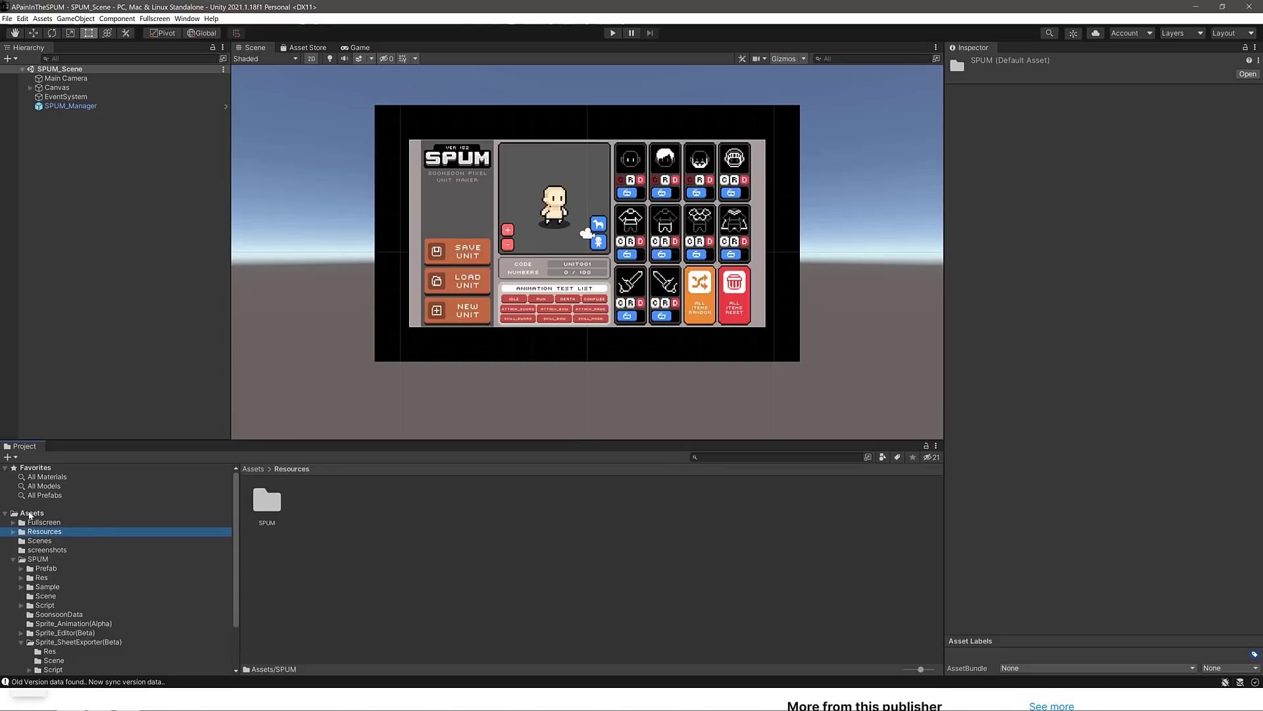
left_click(30, 515)
left_click(107, 532)
double_click(277, 503)
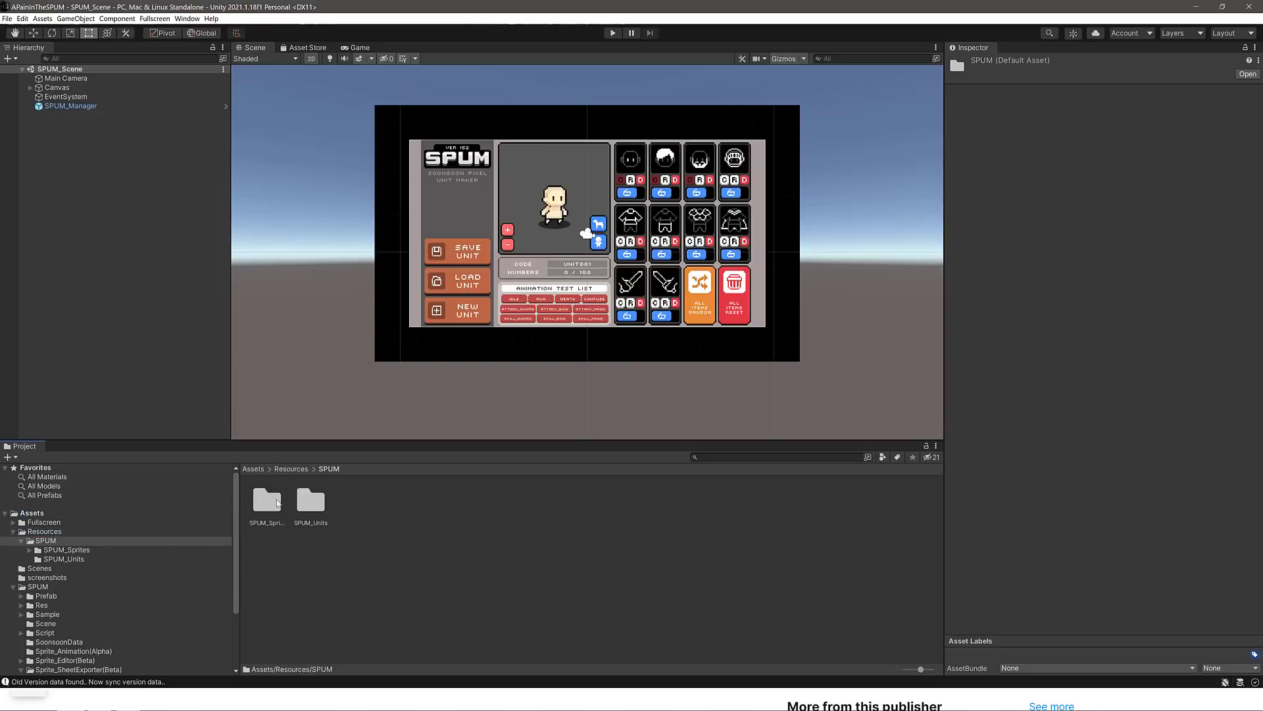
double_click(310, 503)
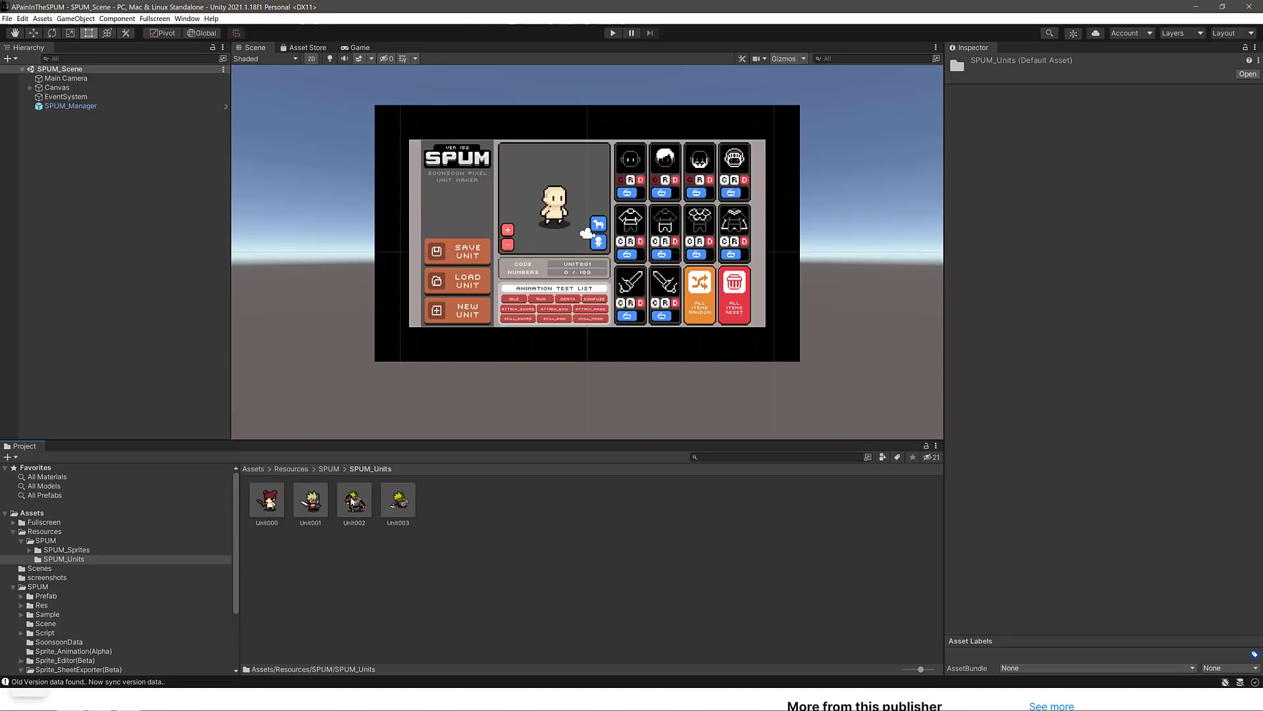
left_click(353, 502)
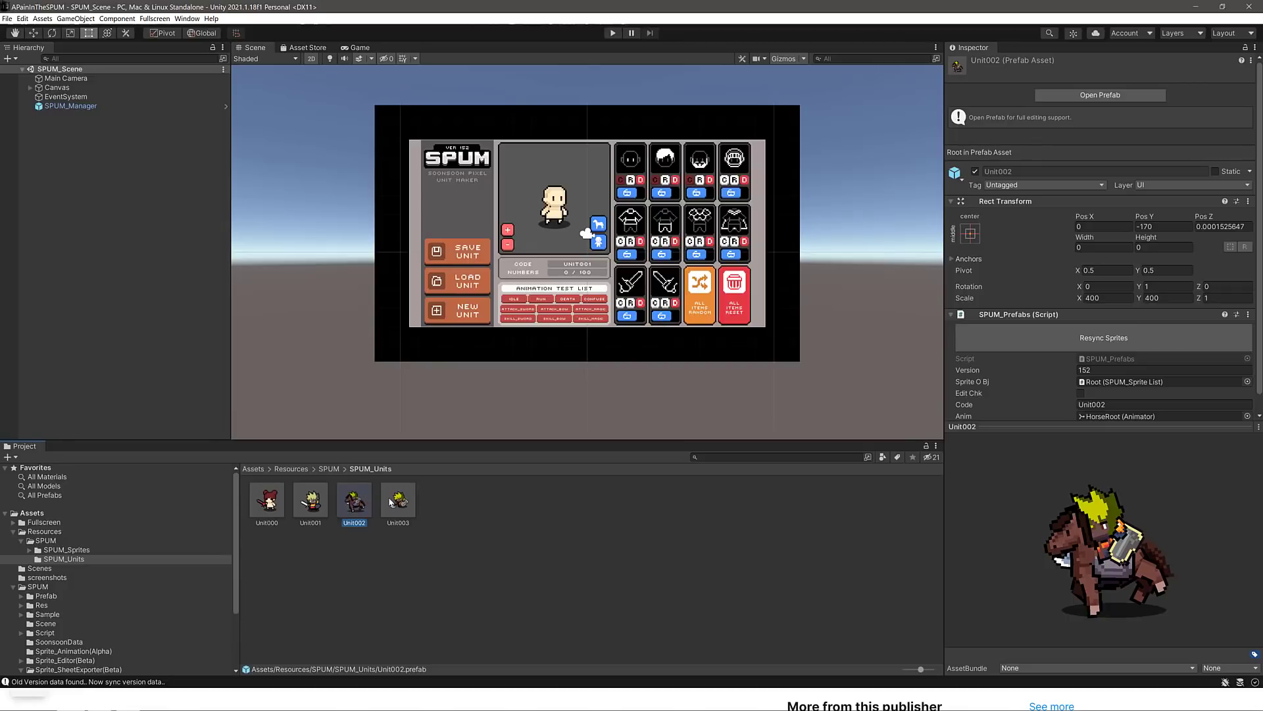
Step: Open Unit002 in prefab mode, inspect HorseRoot, BodyFront and P_Body, and ping Horse1_Animation
double_click(355, 498)
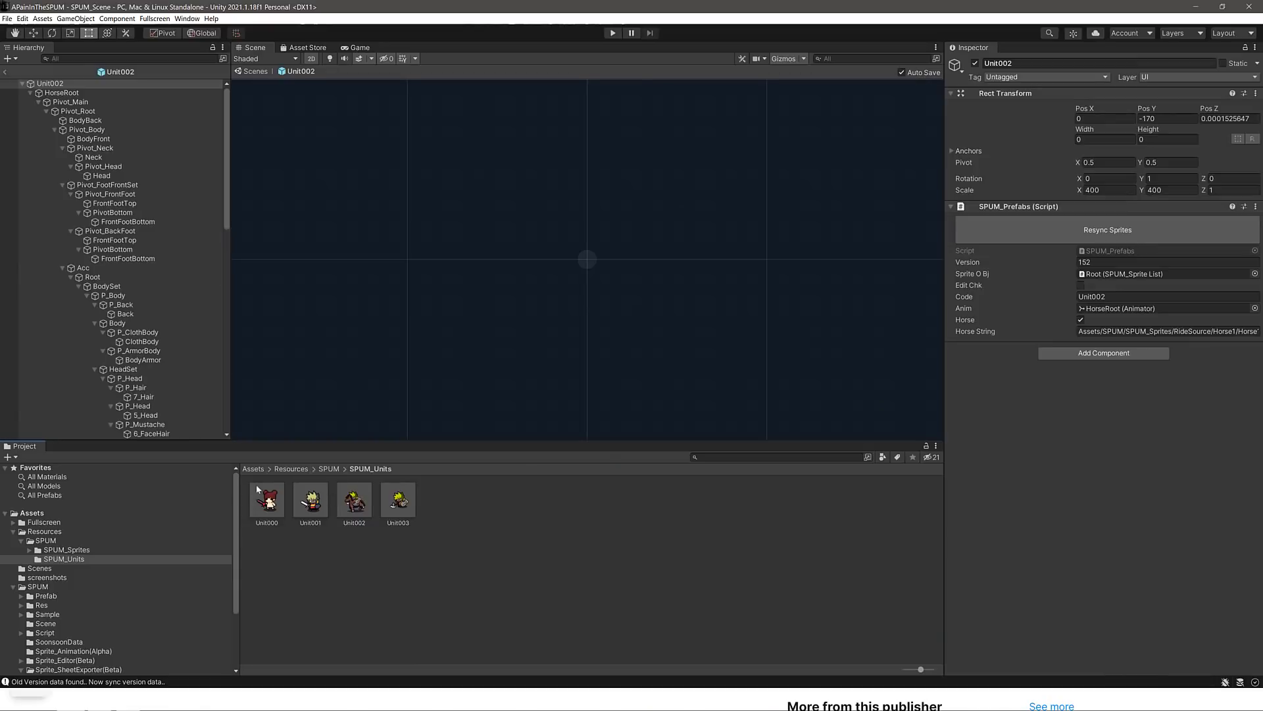
left_click(62, 93)
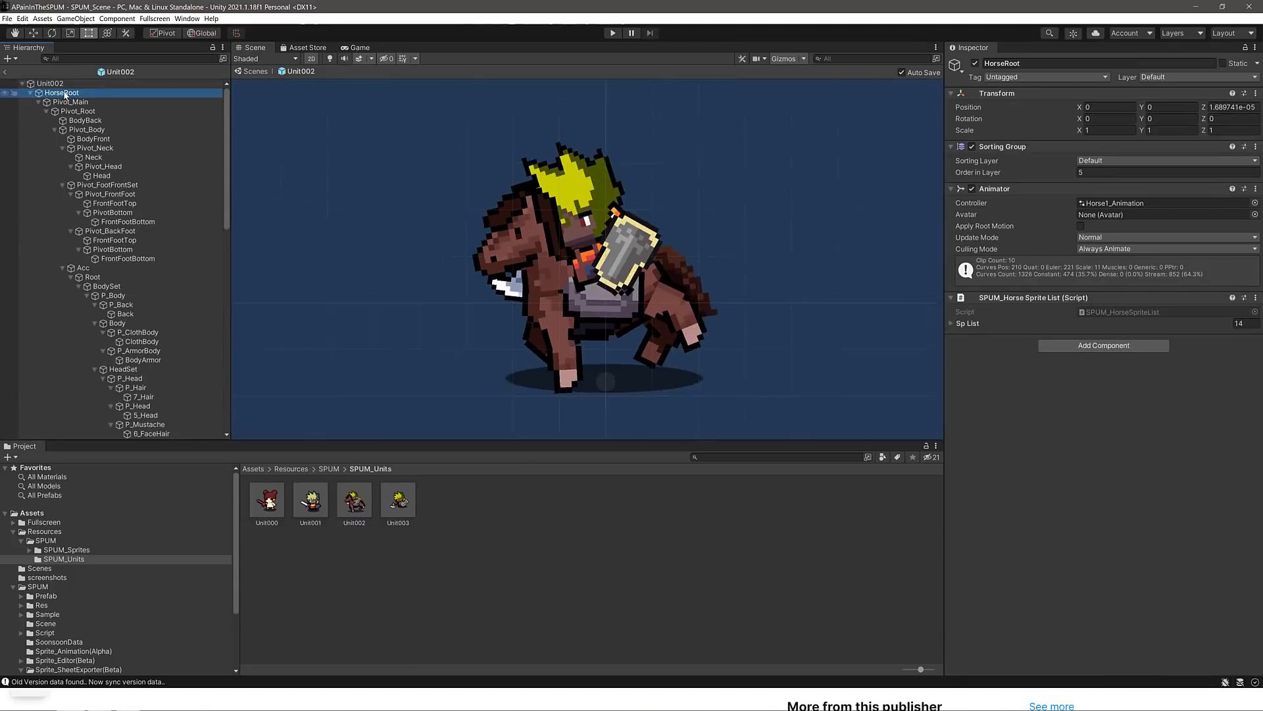
left_click(93, 139)
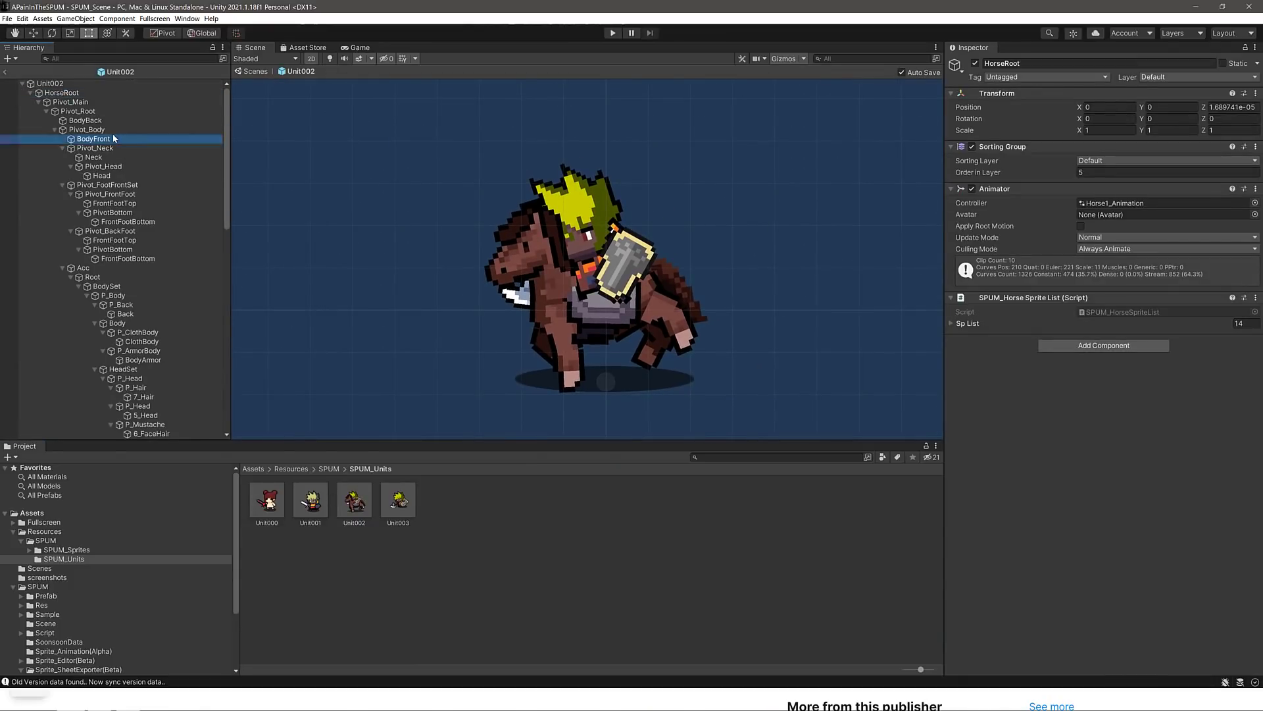
key("f")
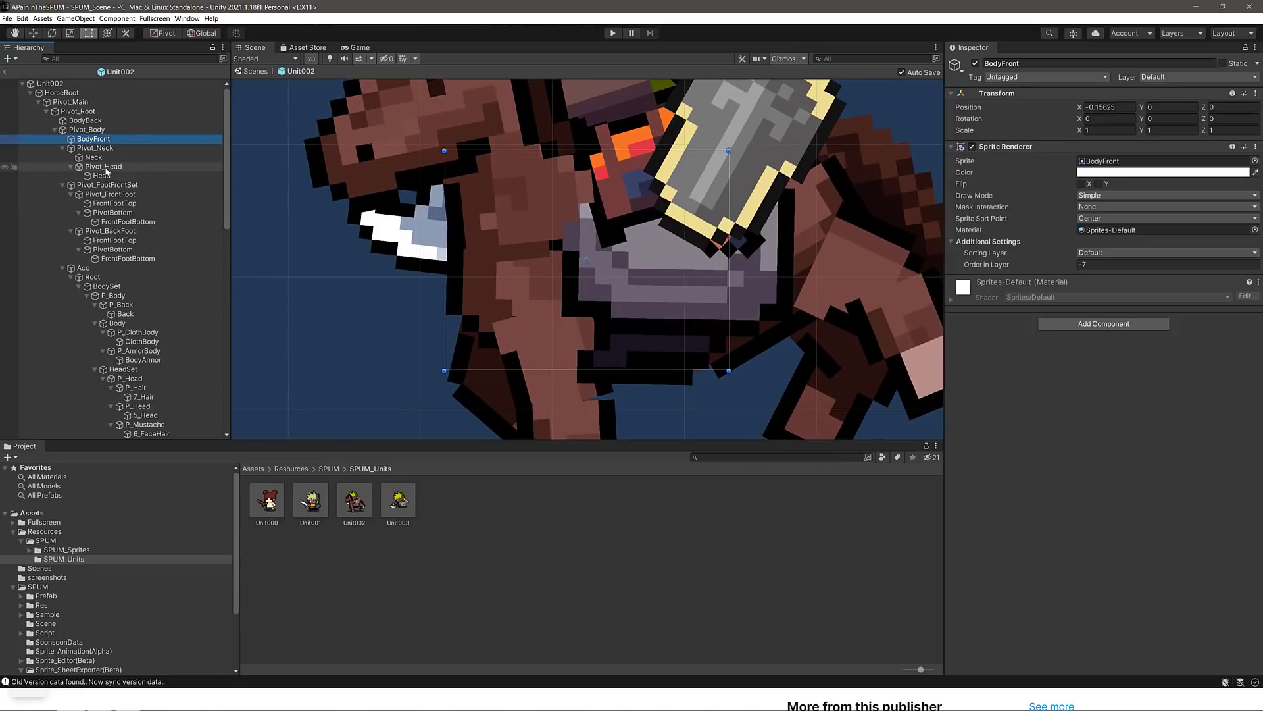
left_click(113, 296)
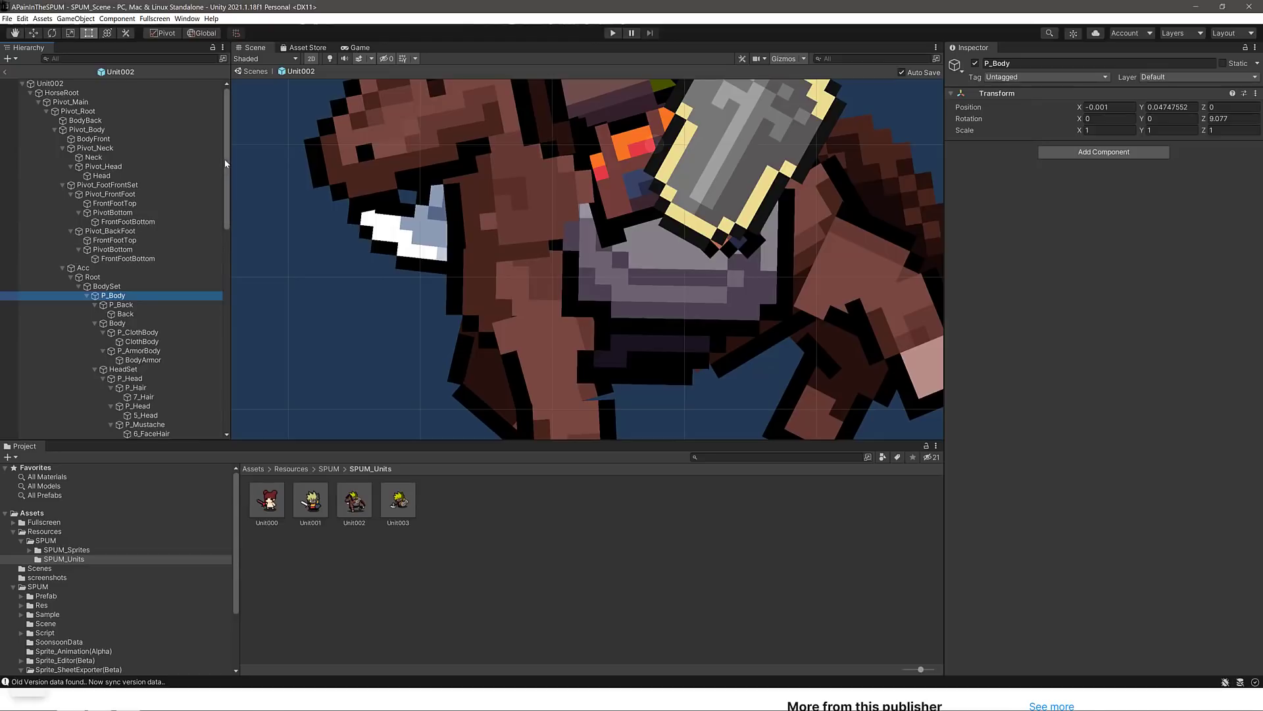
left_click(56, 94)
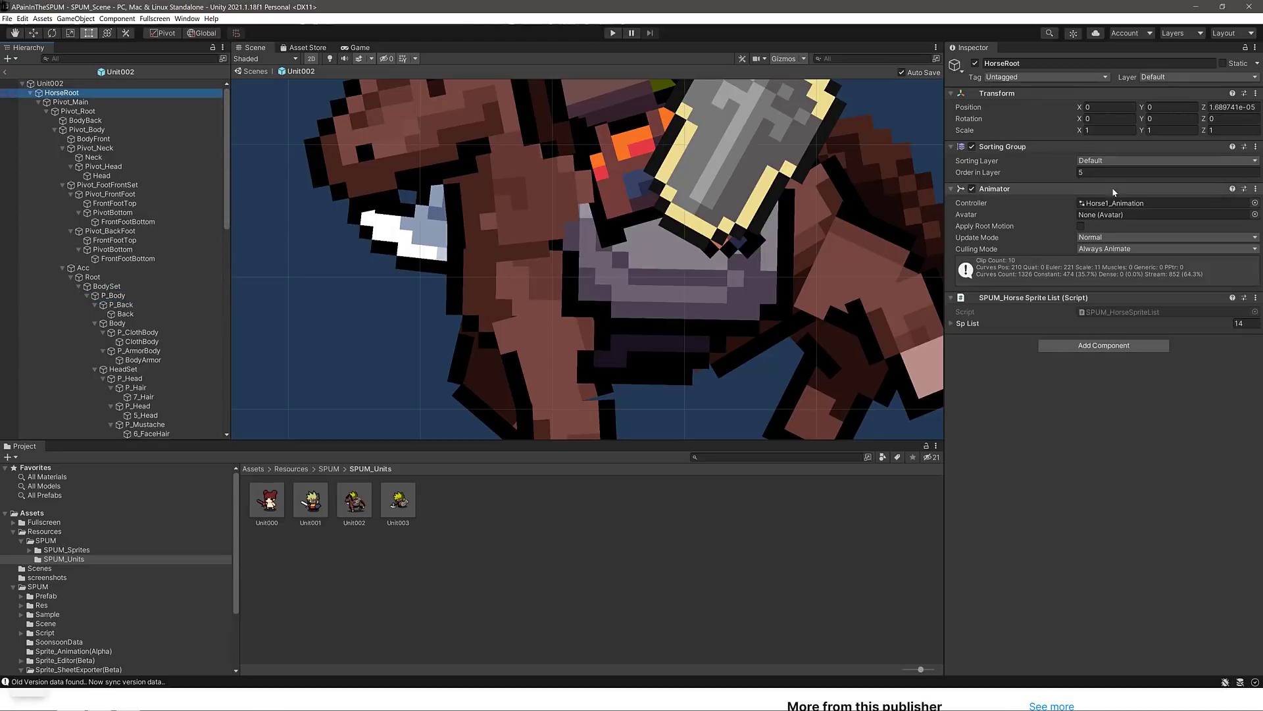
left_click(1129, 203)
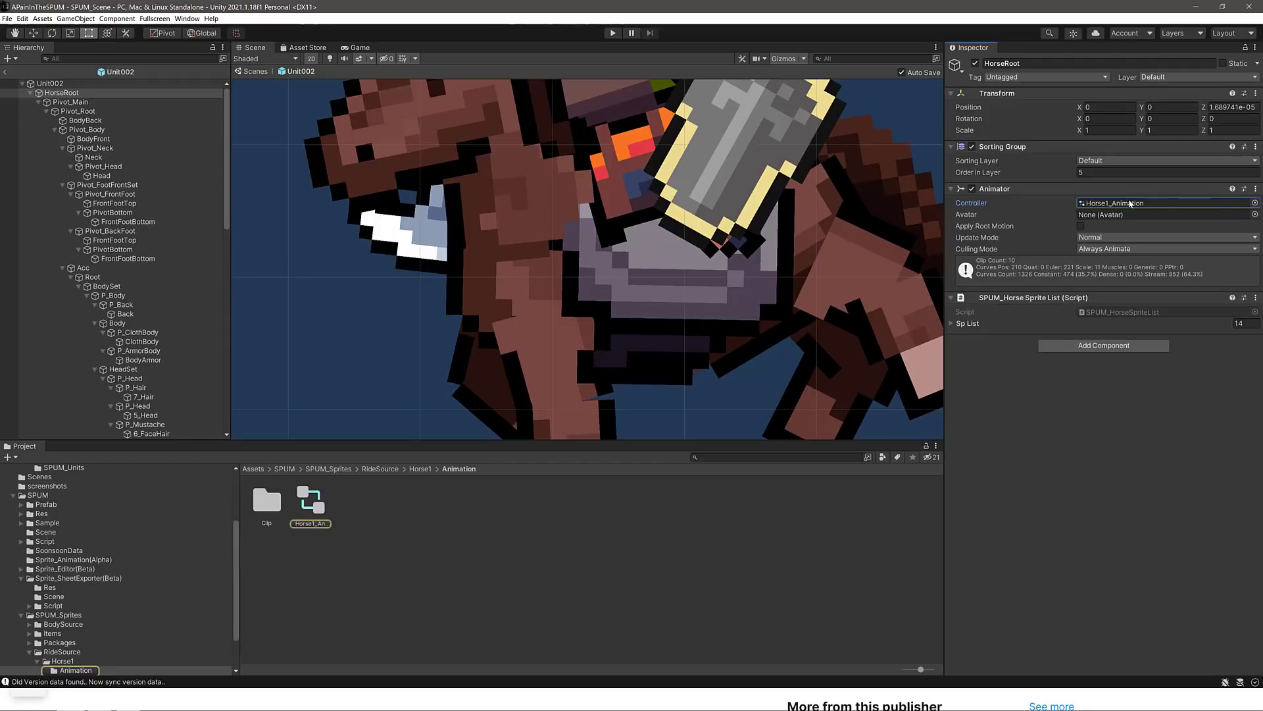
double_click(266, 501)
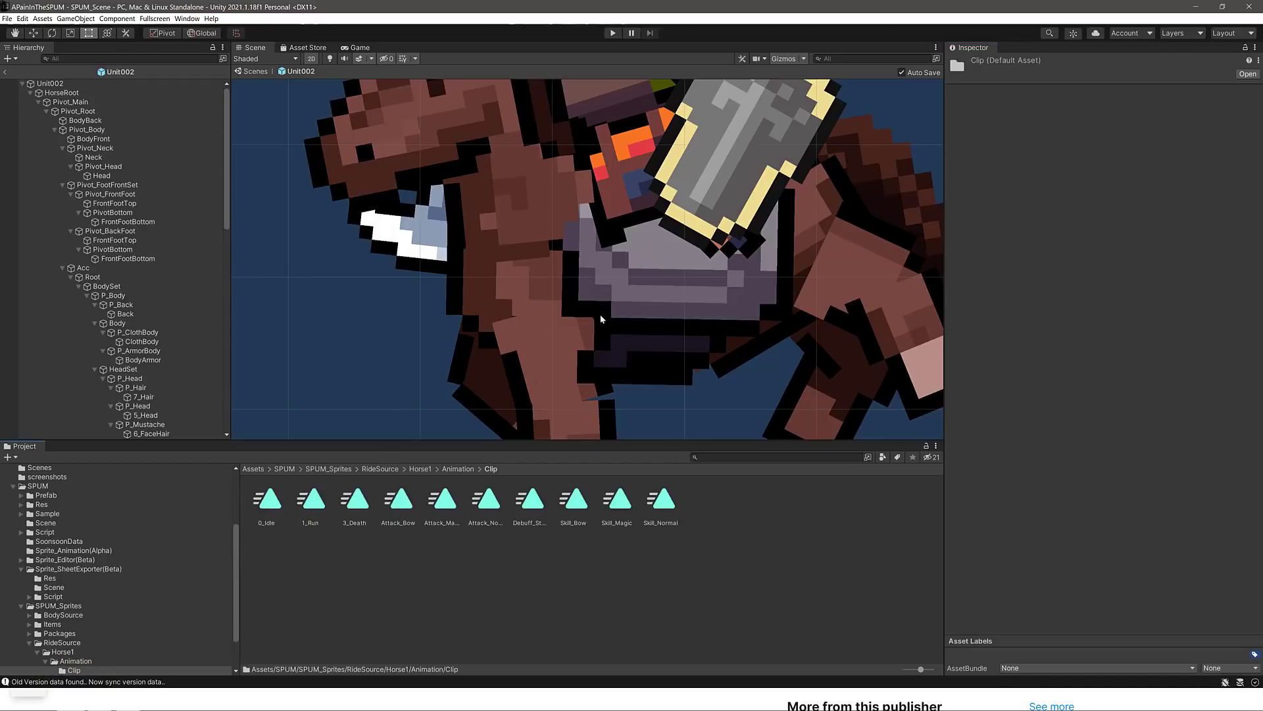
scroll(600, 319, "down", 10)
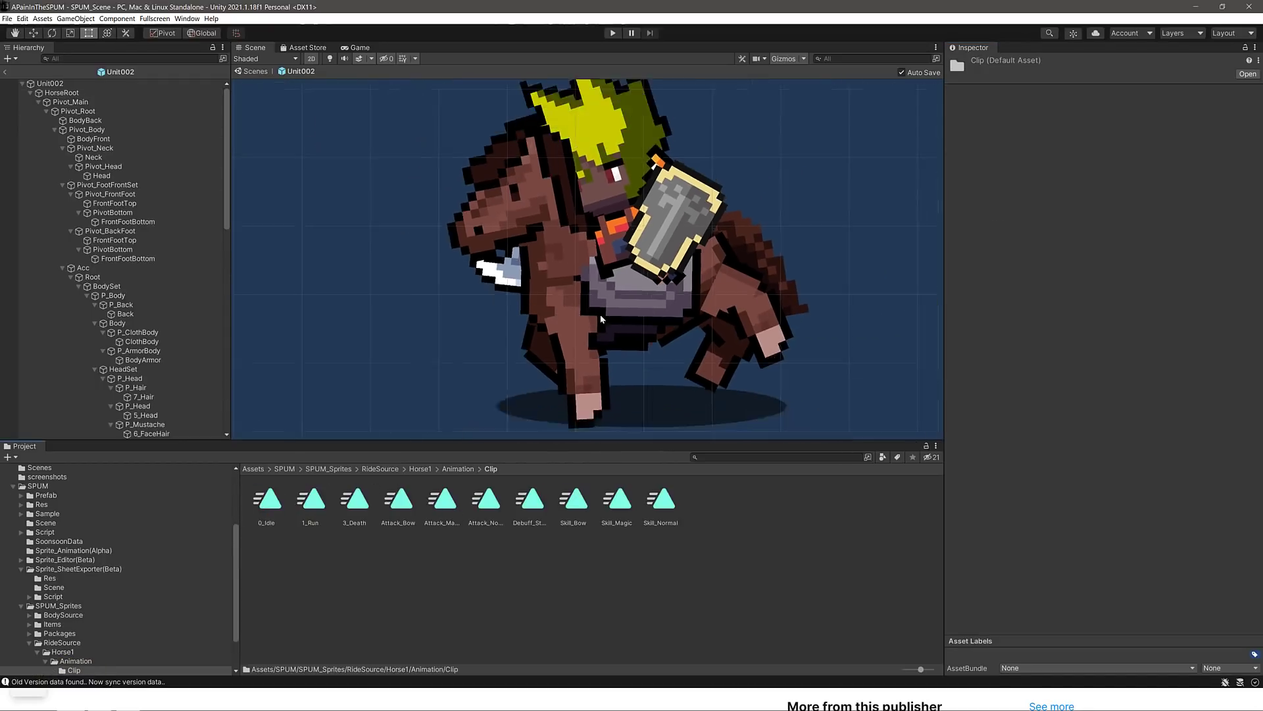
double_click(317, 520)
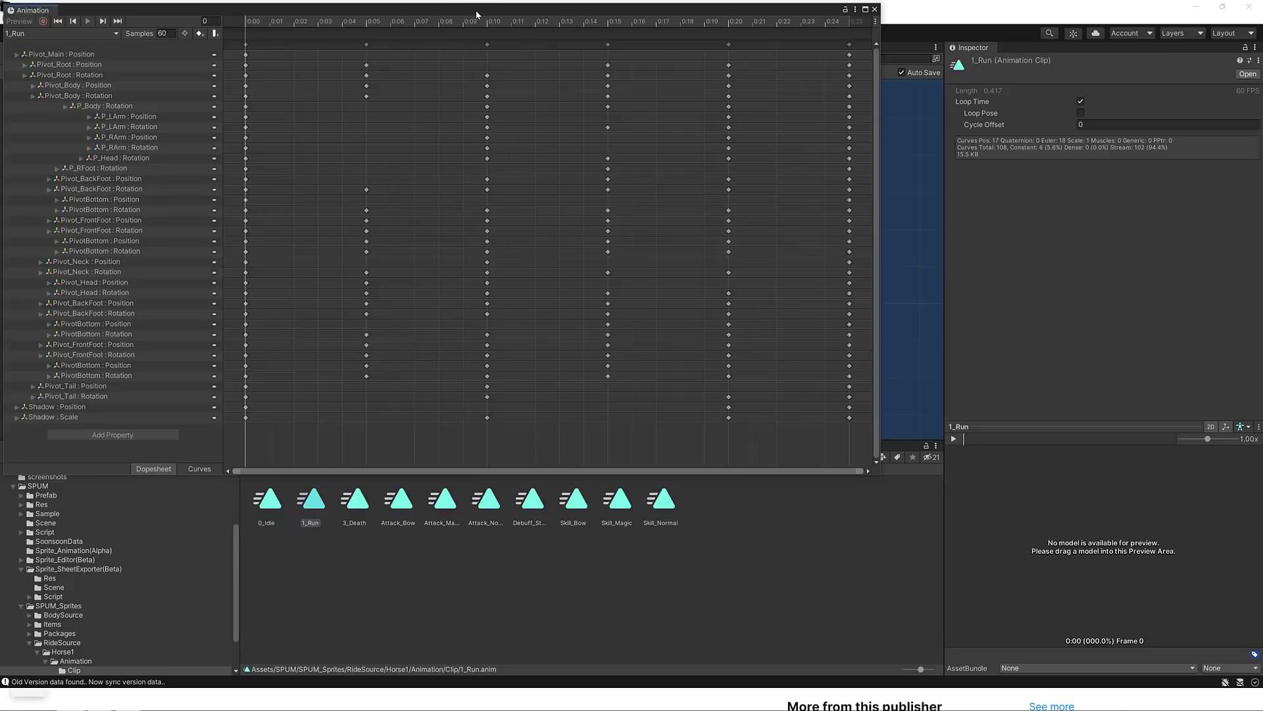
left_click_drag(477, 15, 692, 89)
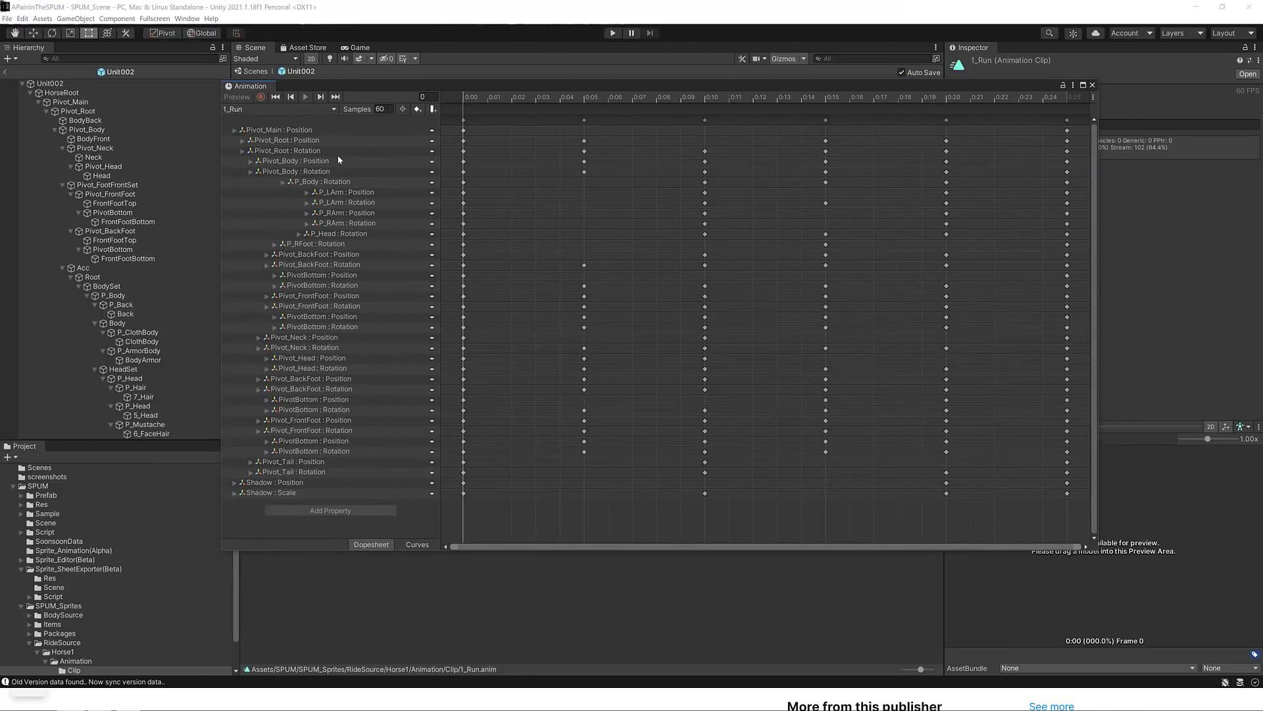
left_click(1092, 85)
left_click(61, 92)
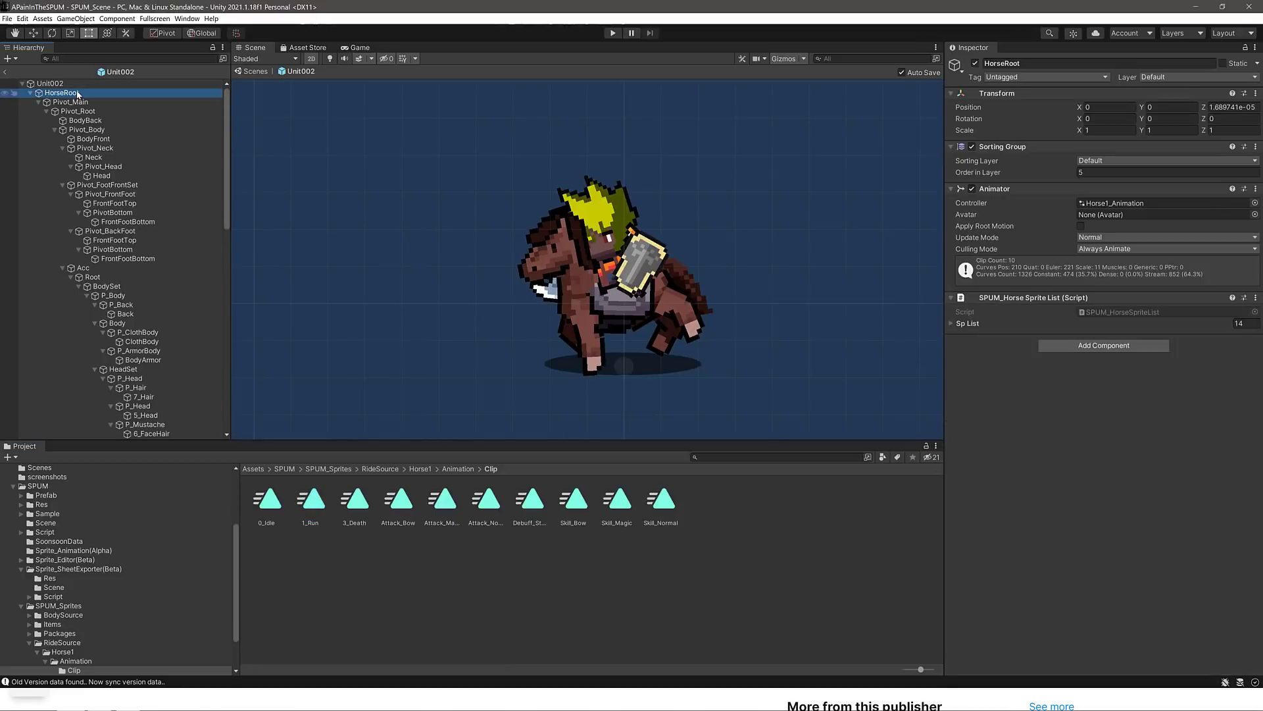
left_click(60, 83)
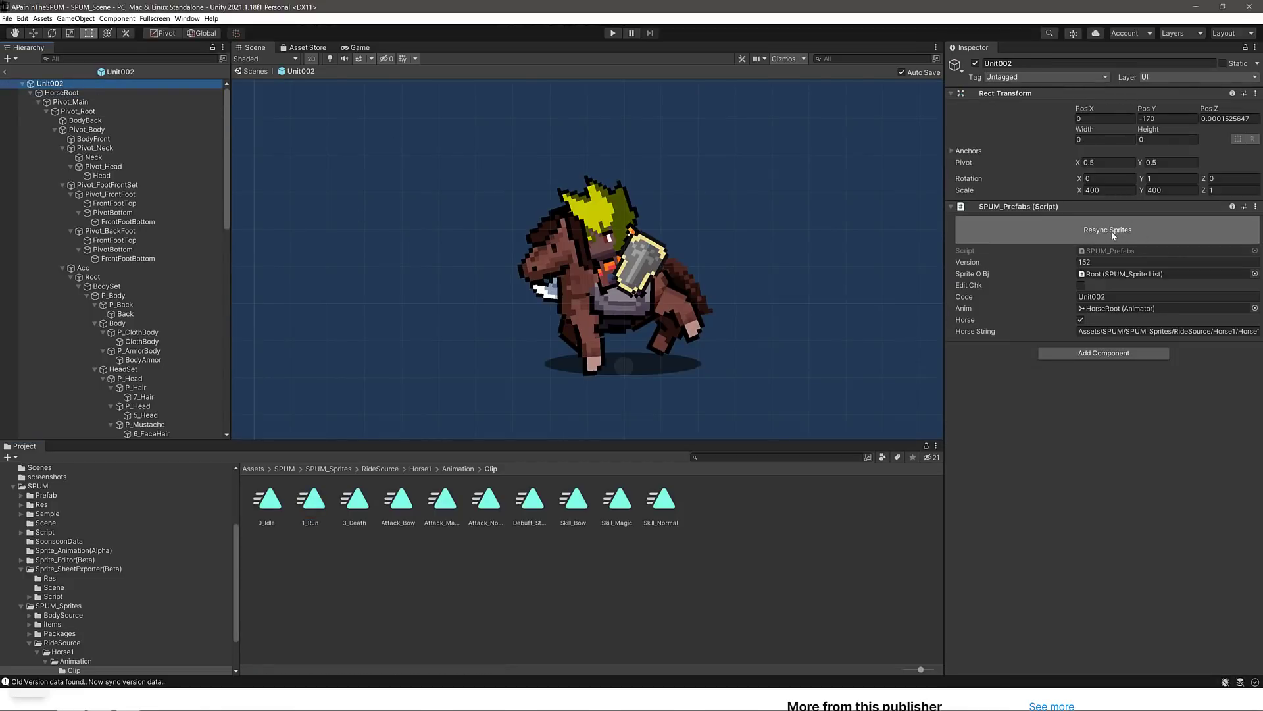
left_click(72, 94)
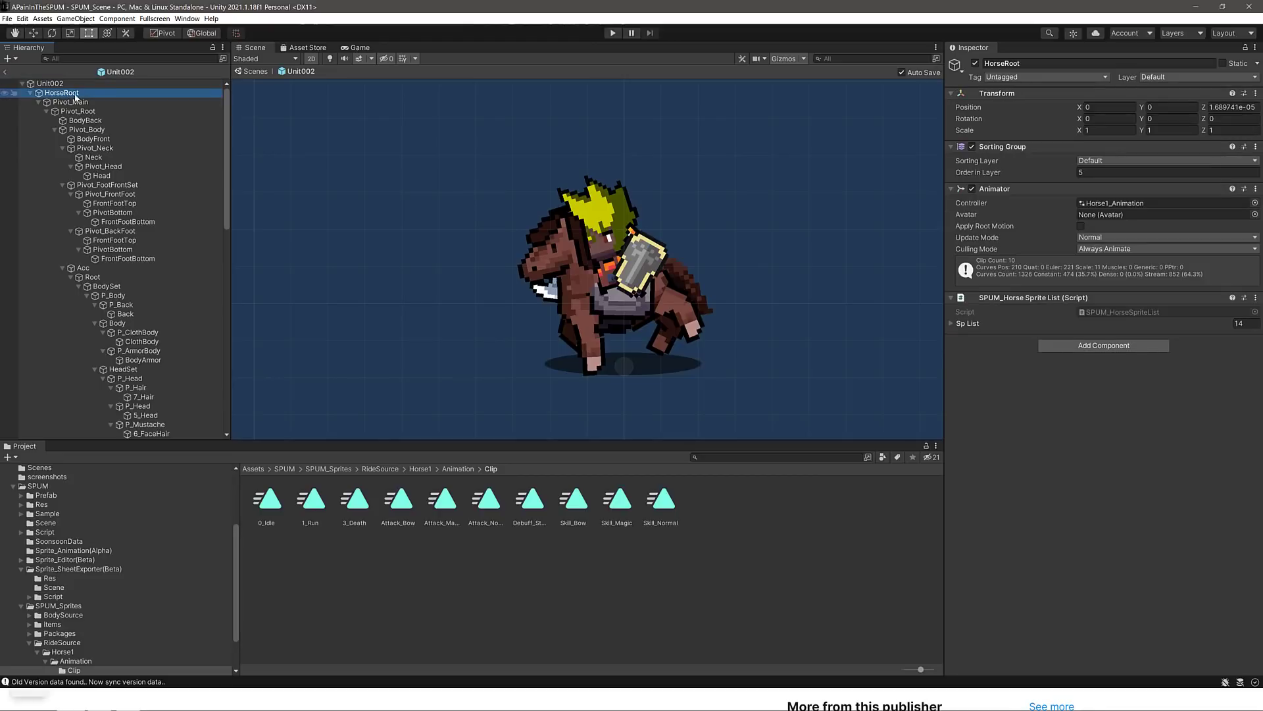
left_click(1108, 204)
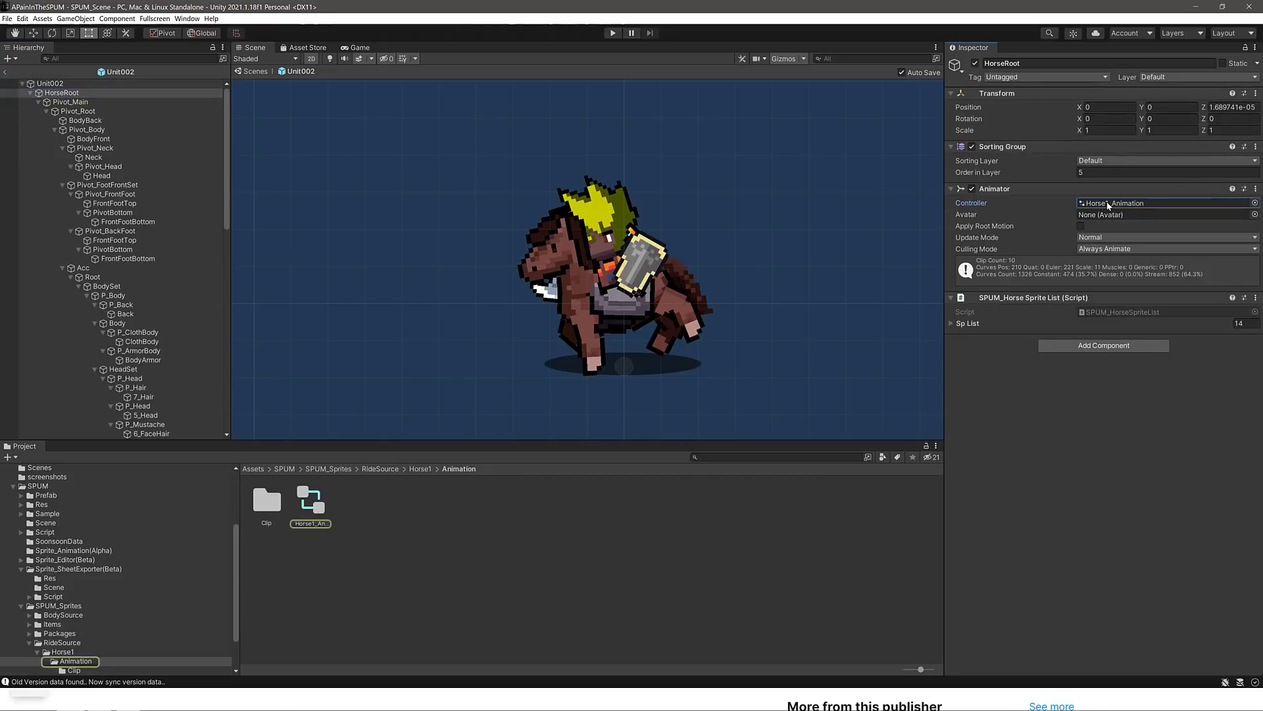
Step: Preview the 1_Run clip on HorseRoot, paused at frame 15, then return to the SPUM folder
double_click(272, 502)
left_click(313, 499)
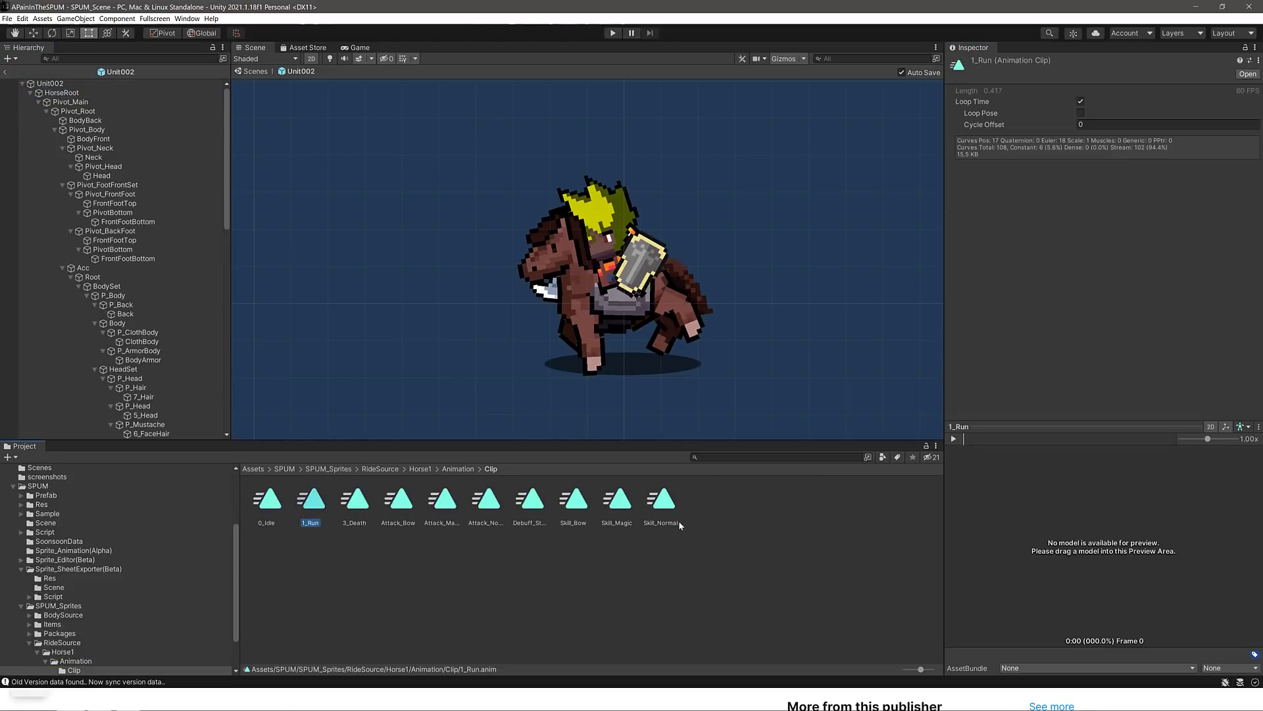
left_click_drag(61, 93, 1171, 533)
left_click(954, 440)
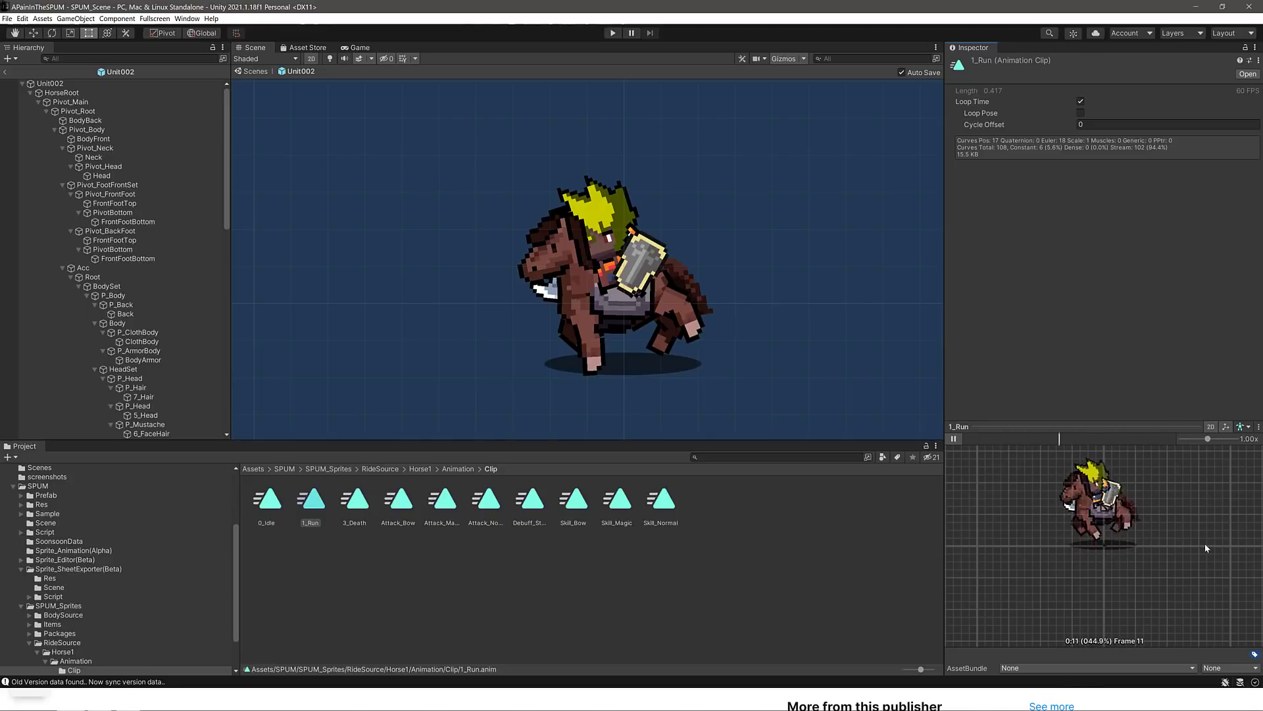
left_click(954, 439)
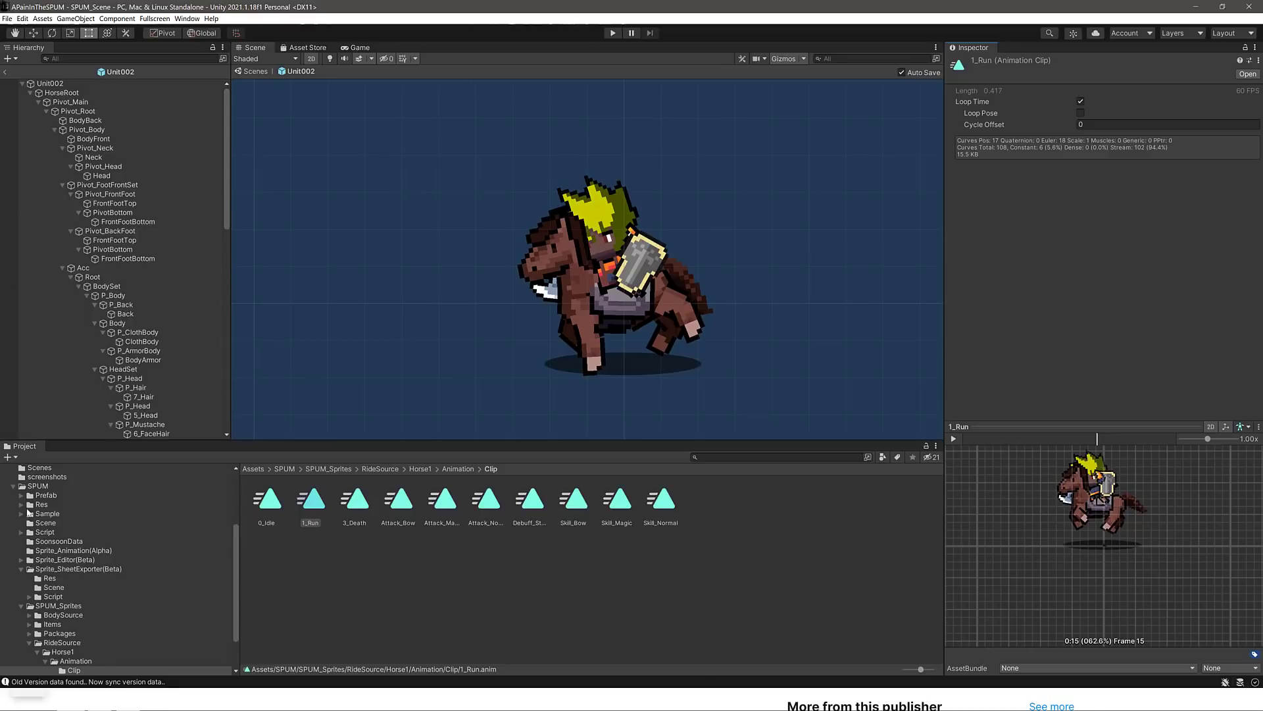
left_click(37, 487)
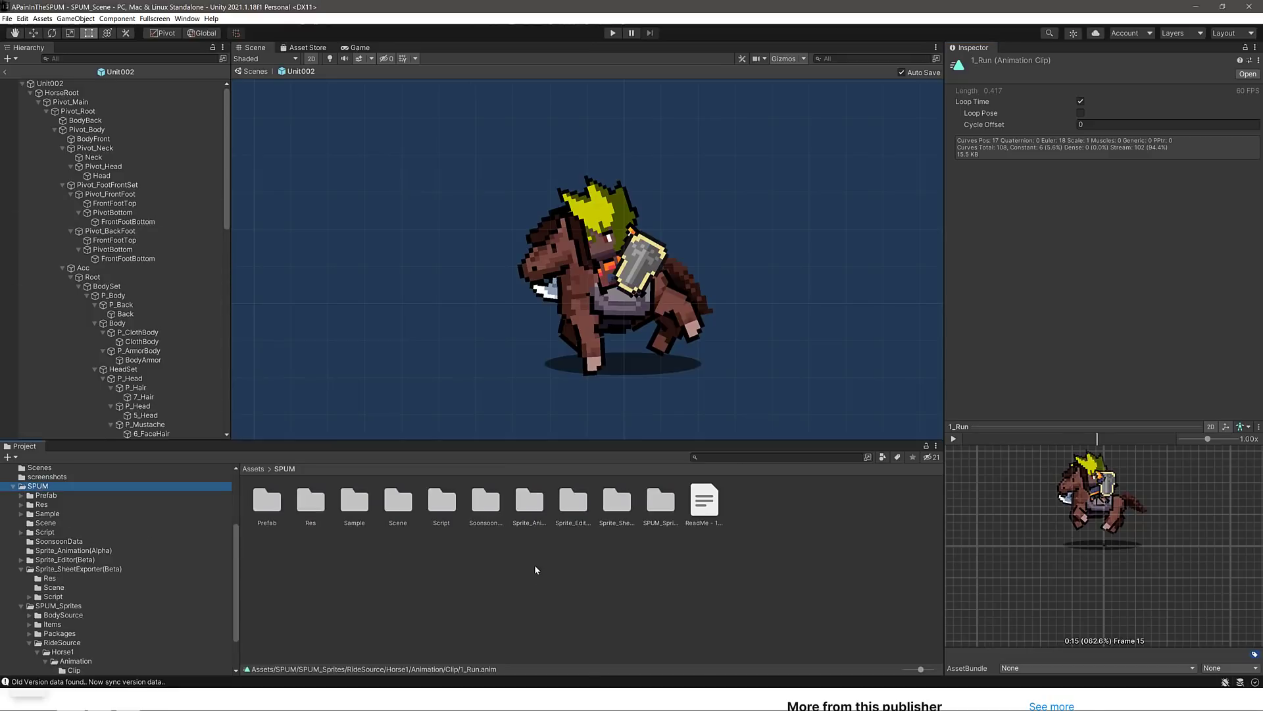
Step: Open the SPUM_SheetExporter scene from Sprite_SheetExporter(Beta)/Scene and select SPUM_ExporterManager
left_click(616, 505)
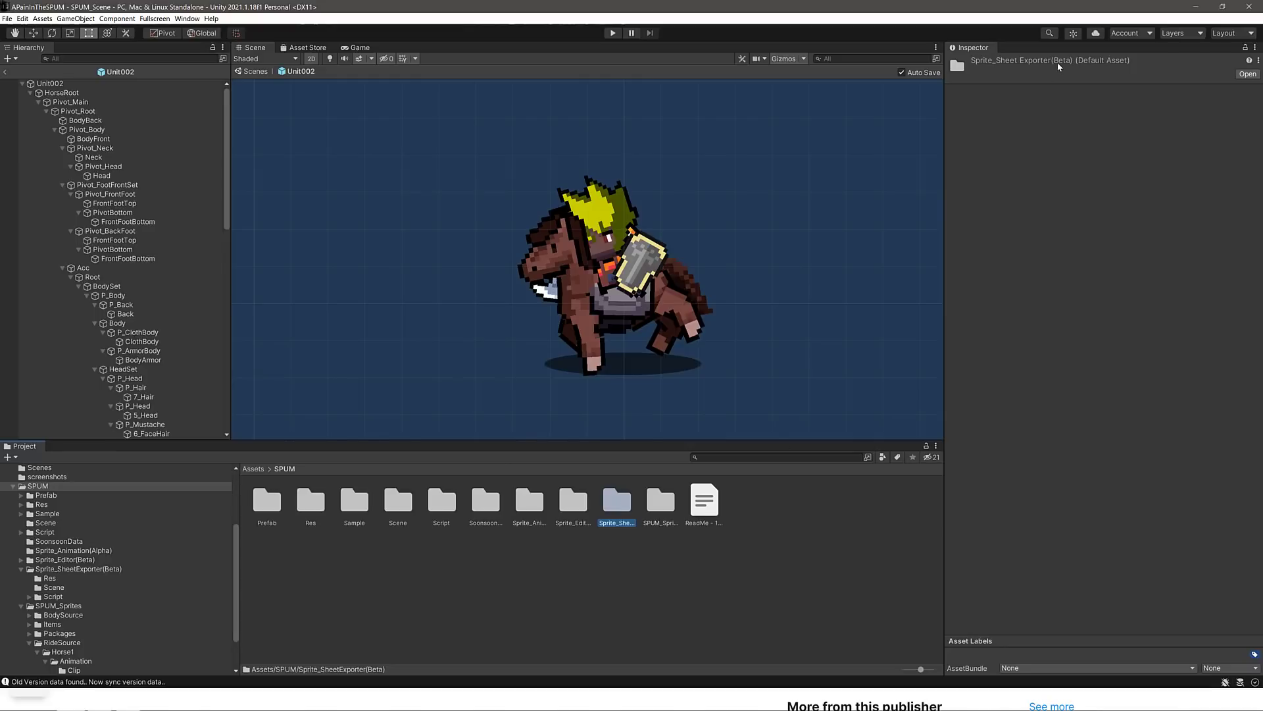
double_click(622, 502)
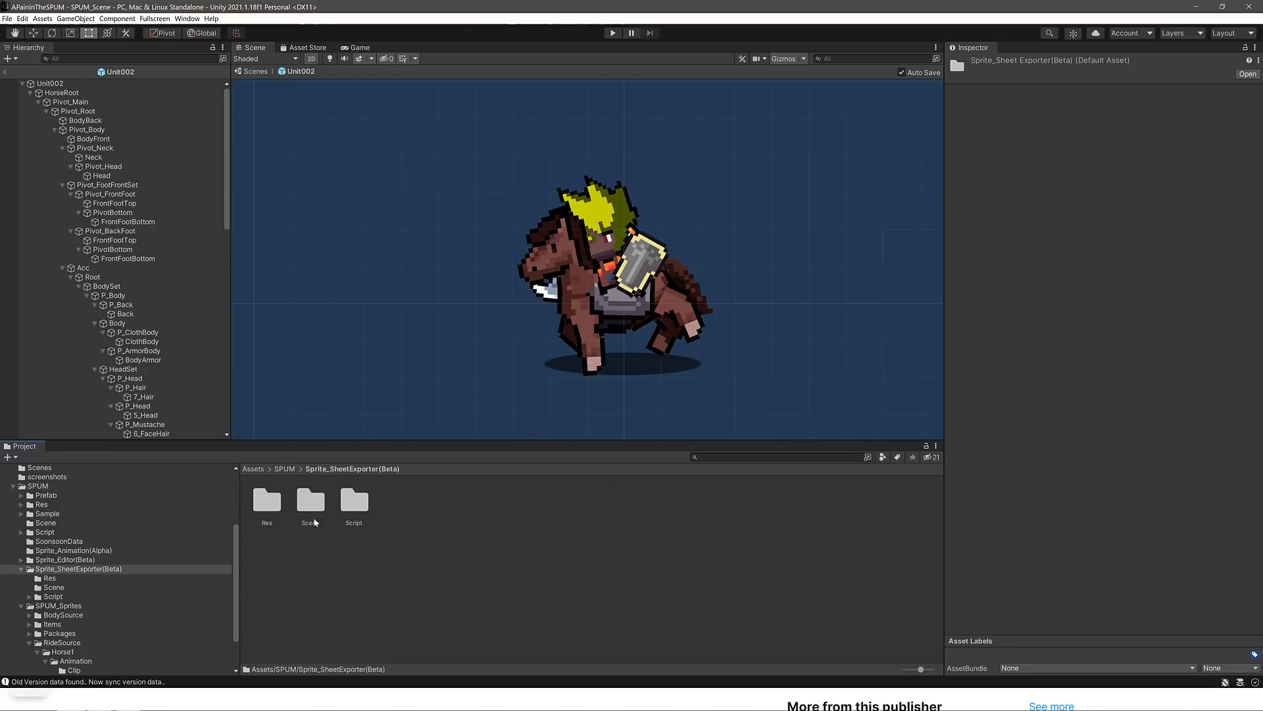
double_click(310, 499)
double_click(265, 499)
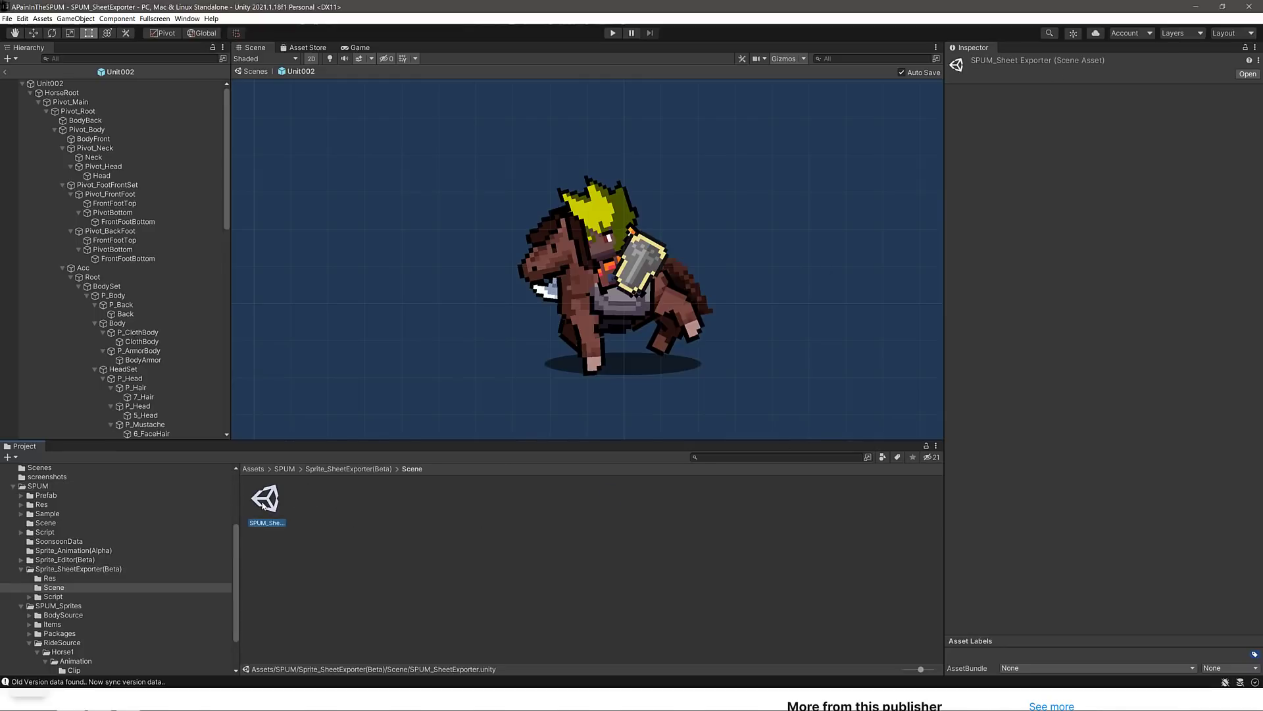
left_click(93, 99)
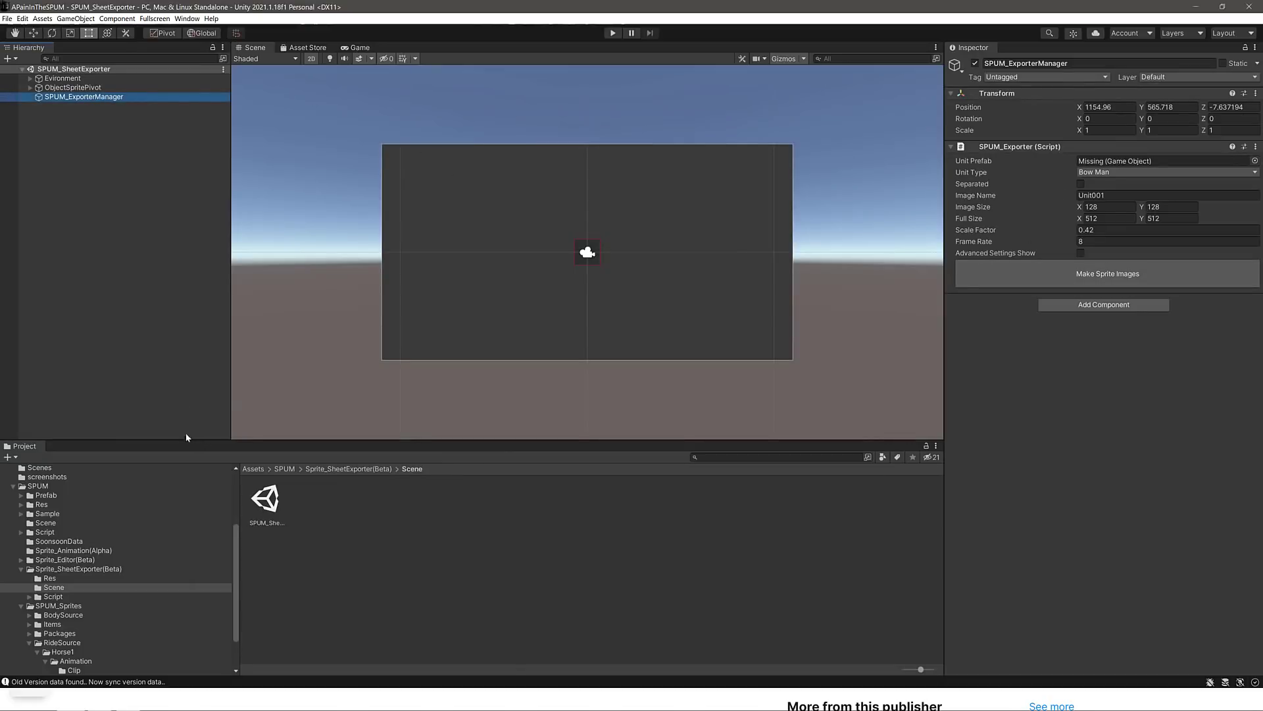
Step: Assign Unit003 as the Unit Prefab with unit type Sword Man, then run the scene
scroll(92, 560, "up", 4)
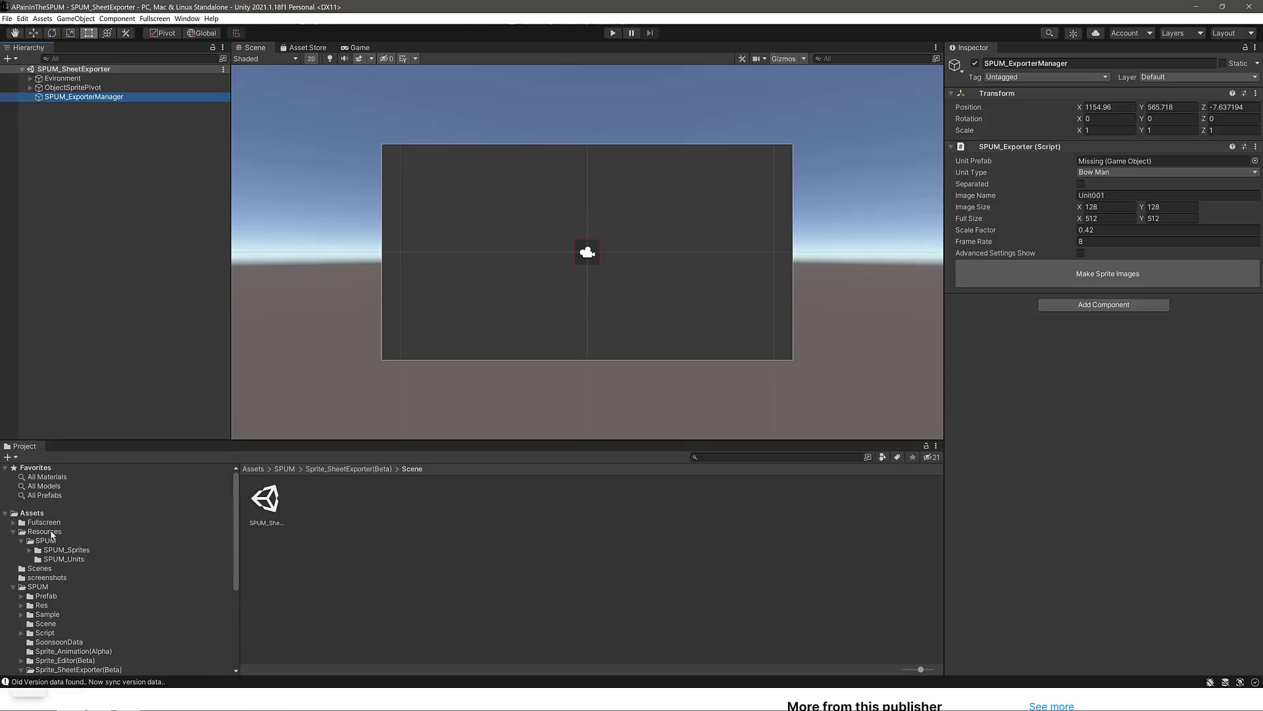
left_click(69, 559)
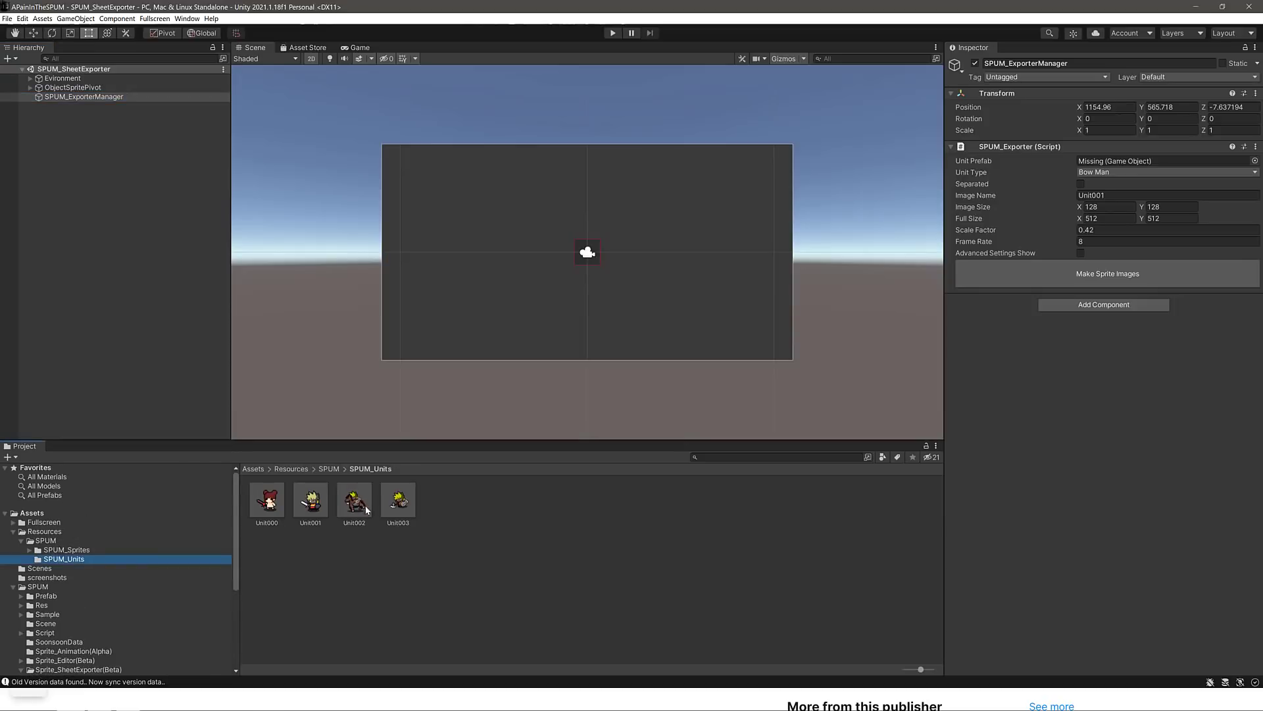
left_click_drag(397, 513, 1147, 163)
left_click(1148, 171)
left_click(1105, 178)
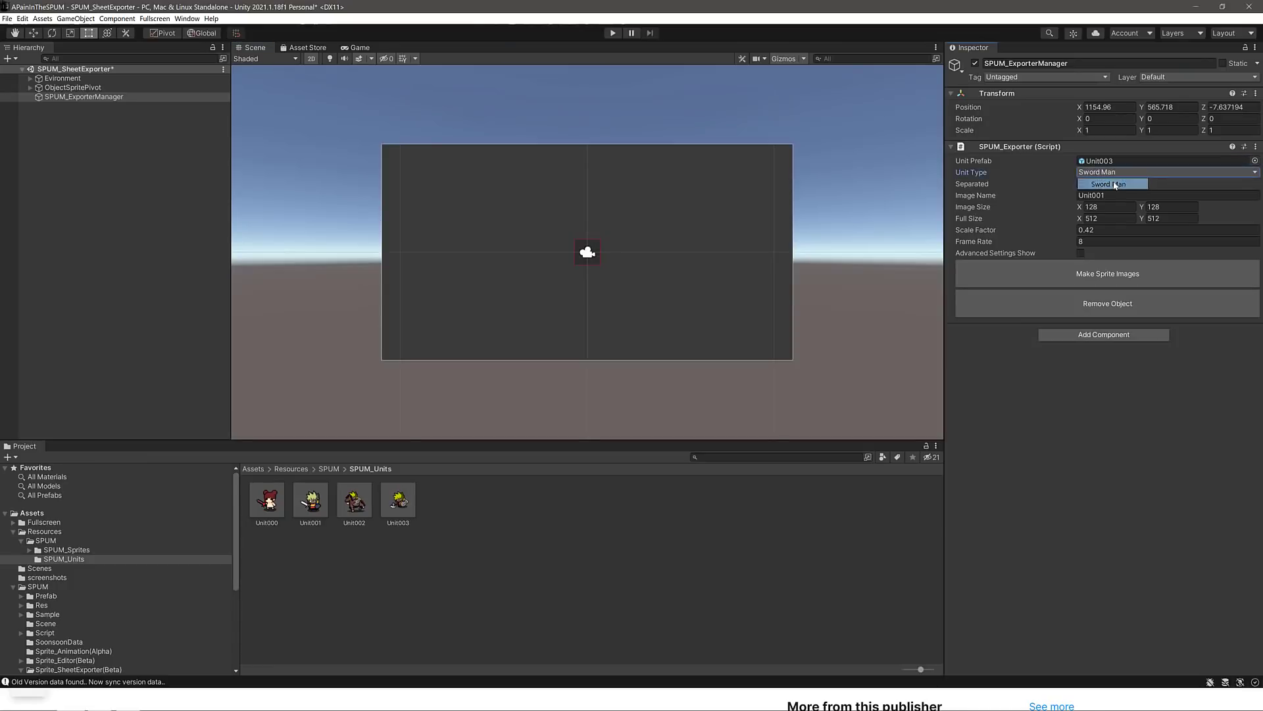
left_click(616, 34)
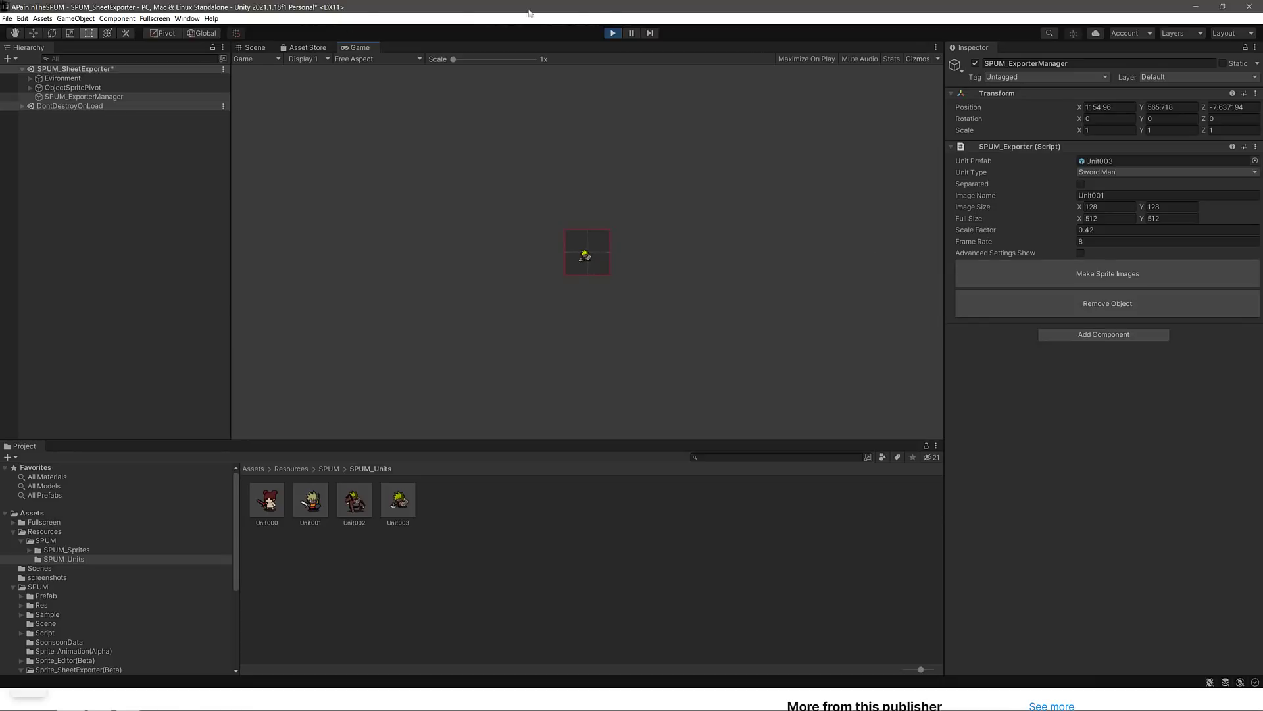
Step: Stop the scene and set the exporter's Scale Factor to 1
left_click(612, 33)
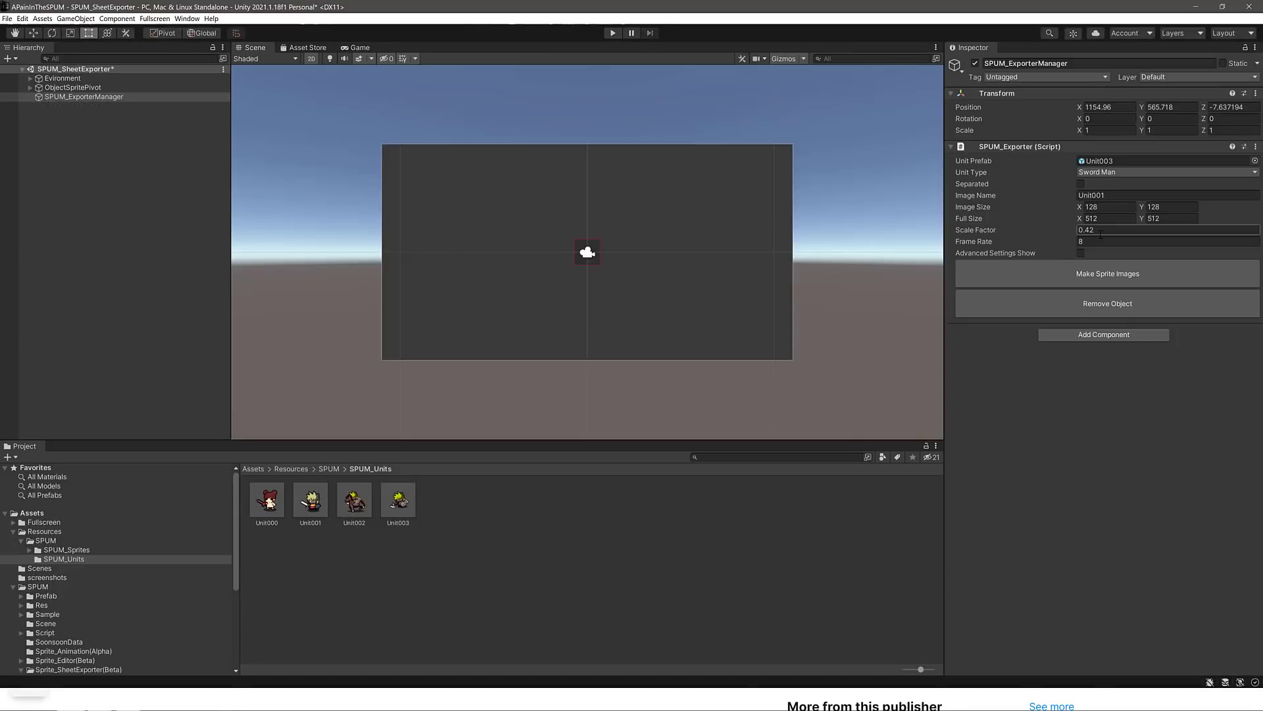
left_click(1100, 234)
type("1")
scroll(646, 270, "up", 5)
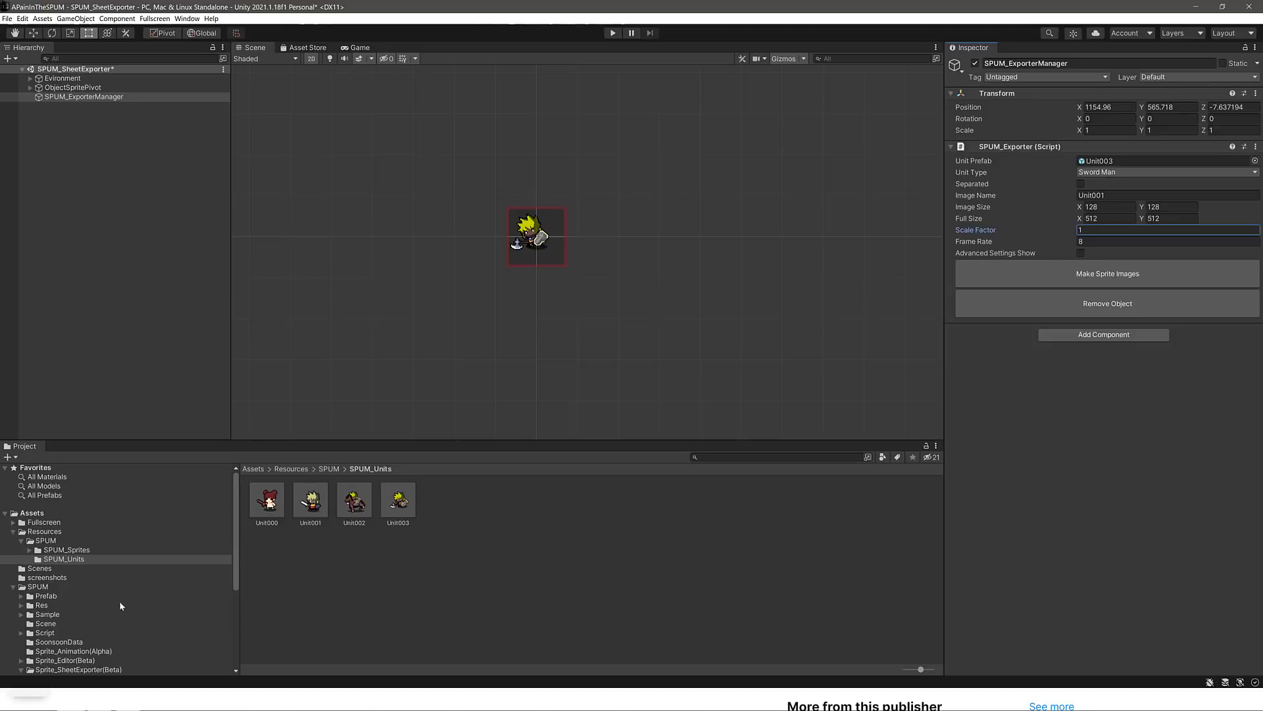
Step: Open the screenshots folder and reselect SPUM_ExporterManager to view its export settings
left_click(38, 576)
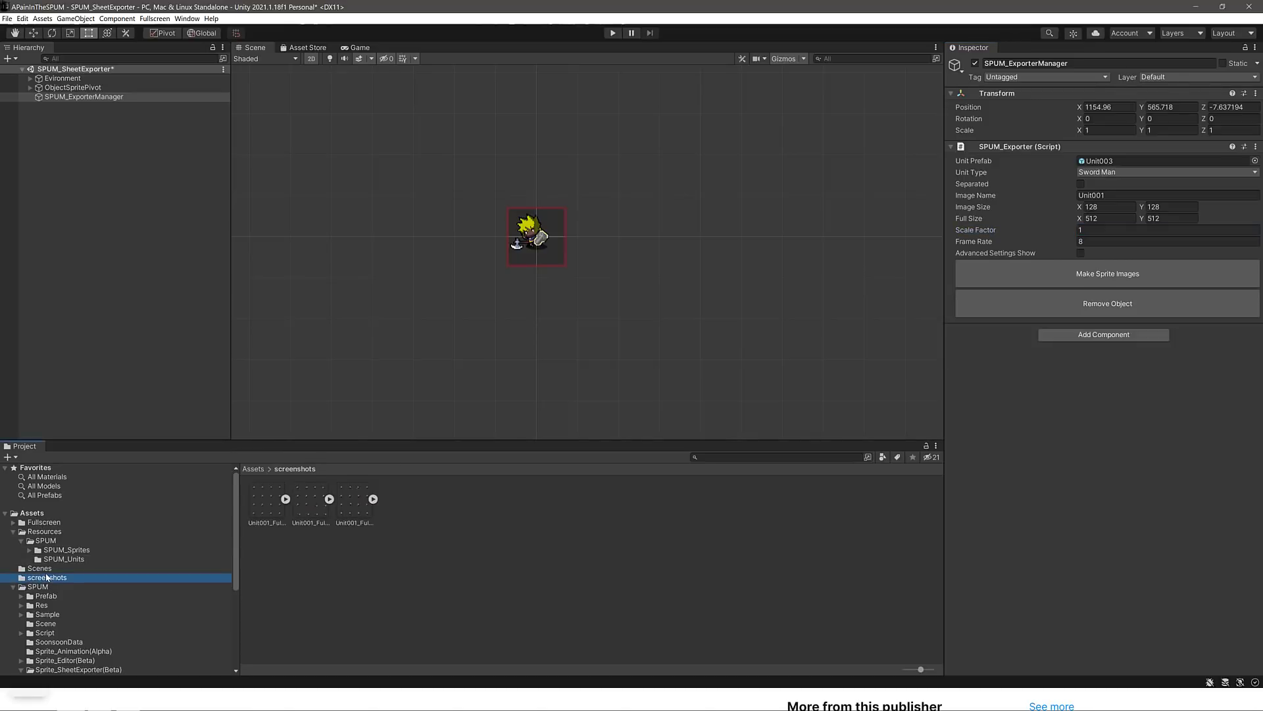
left_click(408, 542)
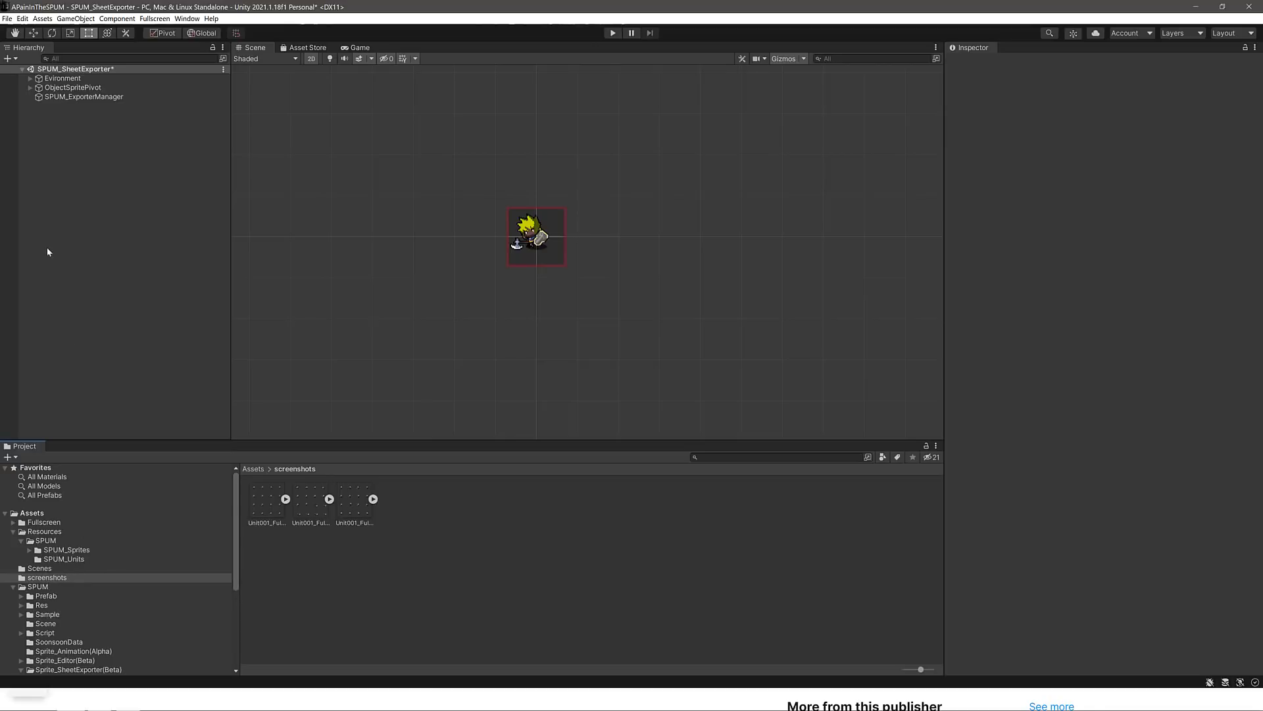
left_click(108, 97)
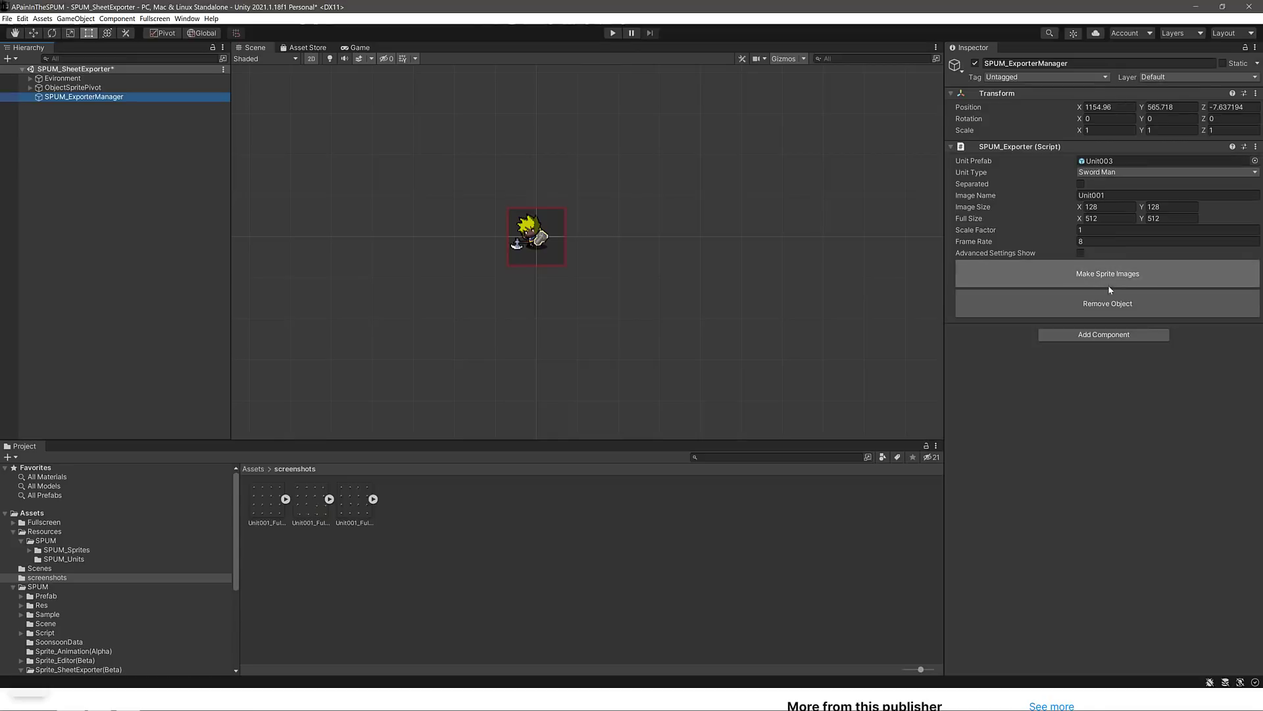
Step: Make sprite images for Unit003, run the scene, and reopen Assets/screenshots to see the new sheets
left_click(1126, 274)
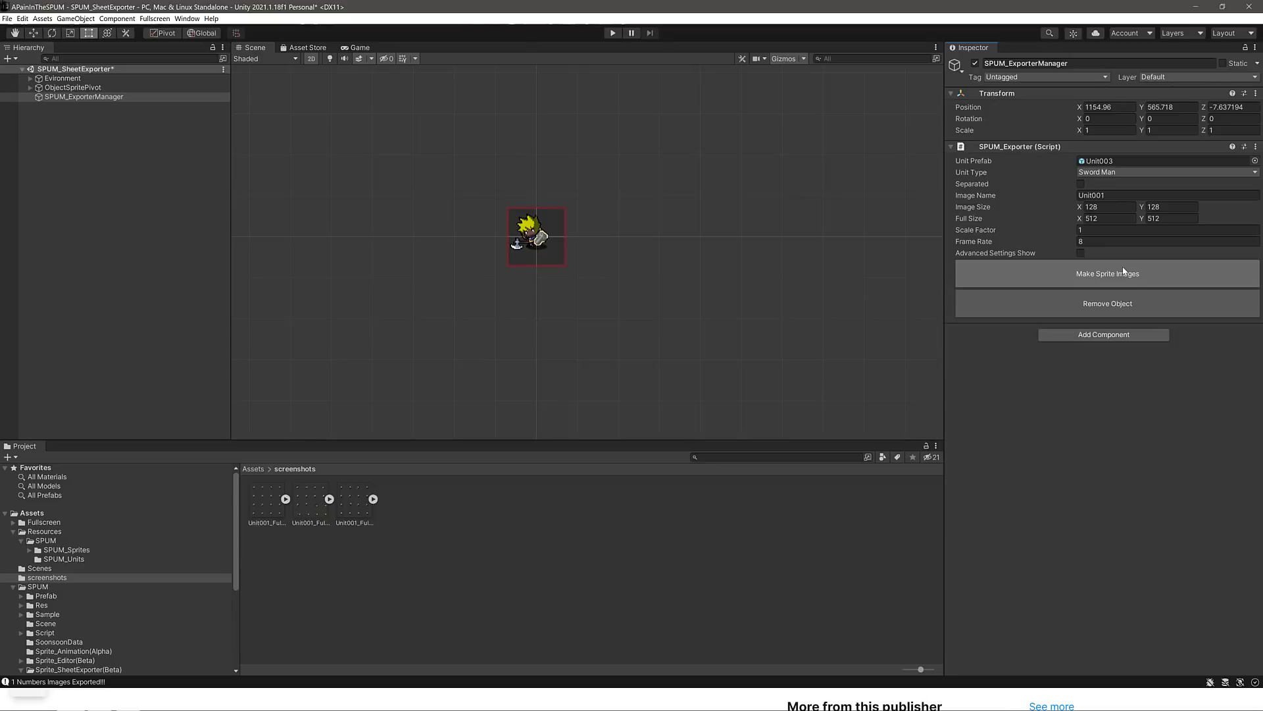
left_click(457, 614)
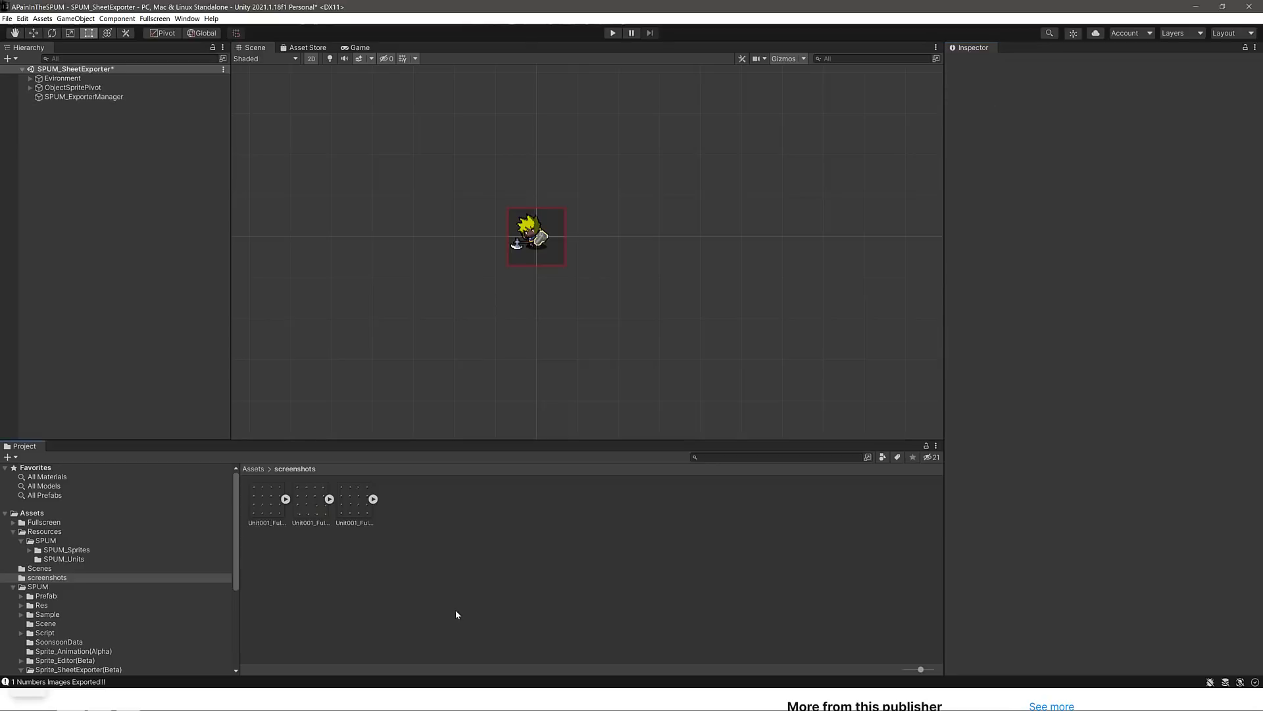
left_click(54, 570)
left_click(53, 578)
key("ctrl+p")
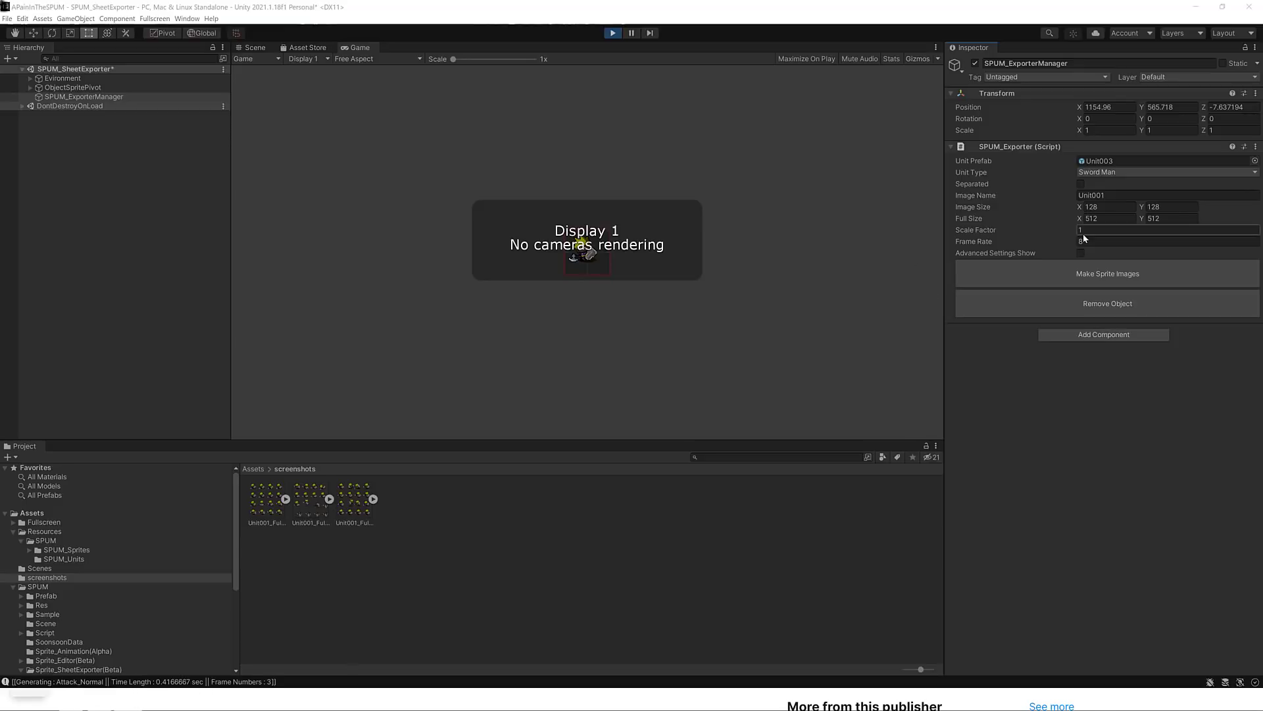
left_click(253, 469)
double_click(400, 500)
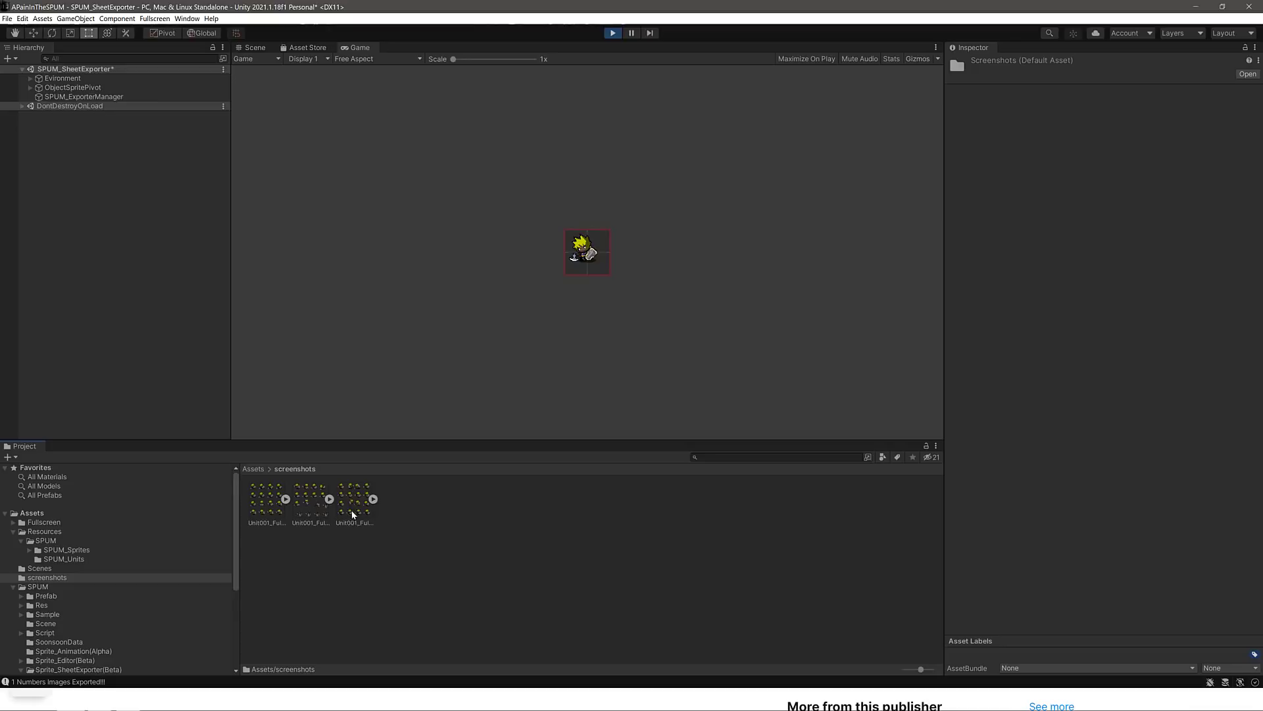
Step: Preview Unit001_Full_0, a 512×512 grid of 16 frames, and reselect SPUM_ExporterManager
left_click(264, 501)
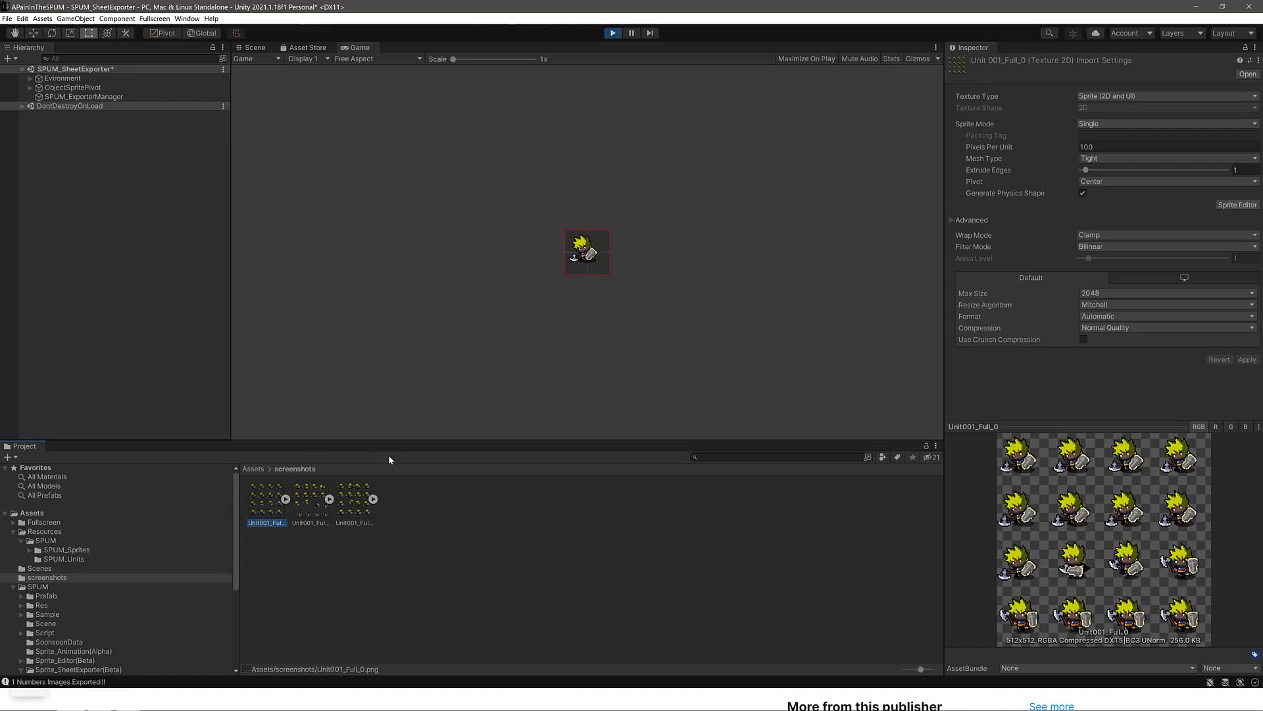
left_click(77, 97)
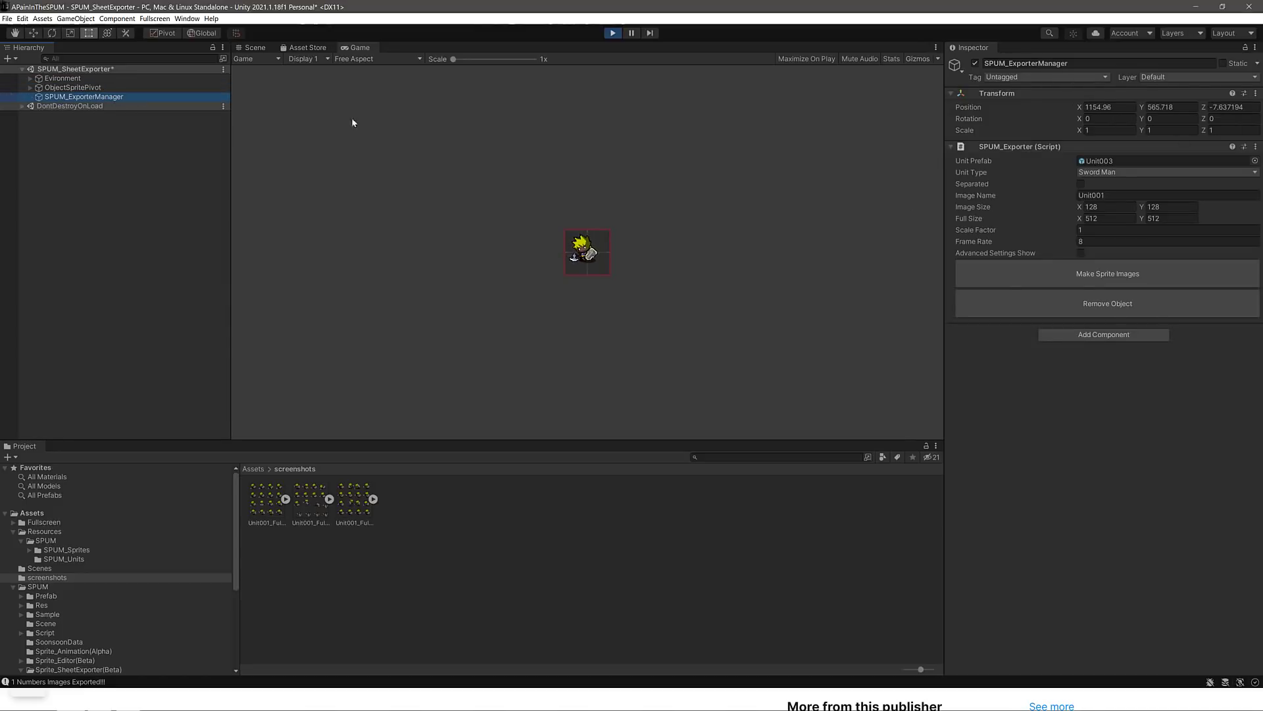
Step: Expand the exporter's advanced settings to list its 10 Animation Clips (3_Death to Debuff_Stun) and 10-entry Anim Name List
left_click(1080, 252)
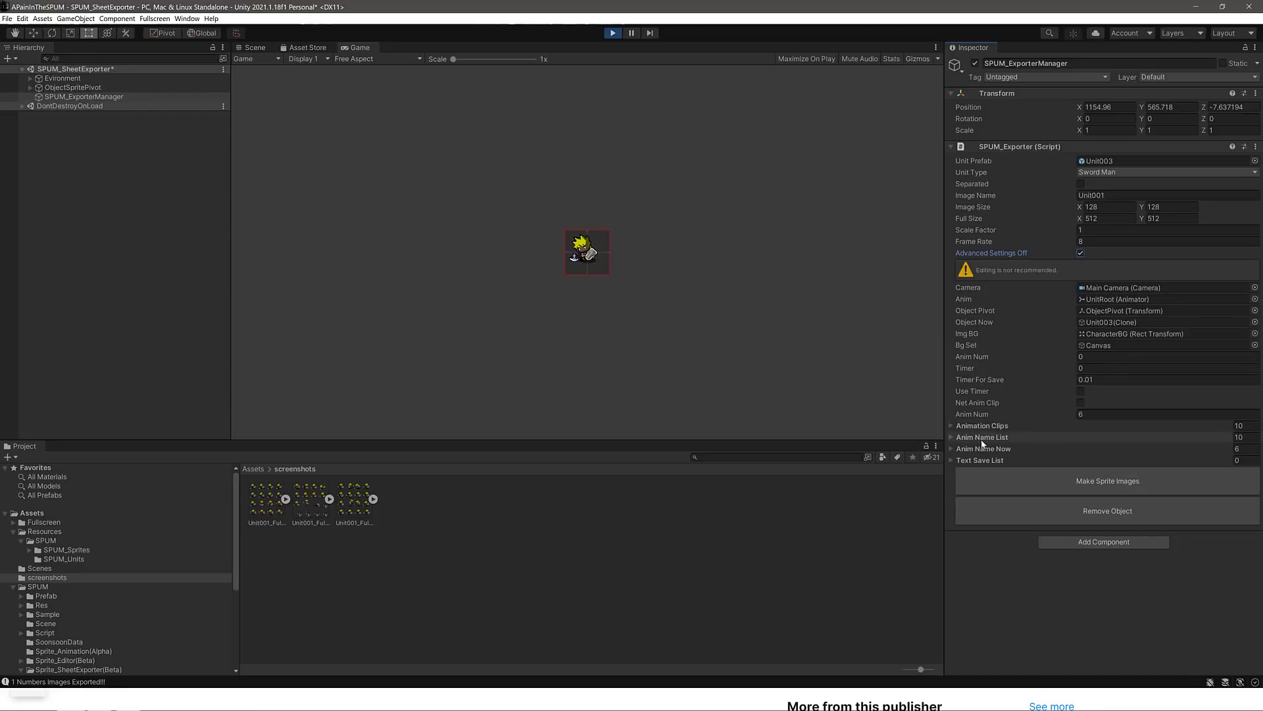
left_click(950, 425)
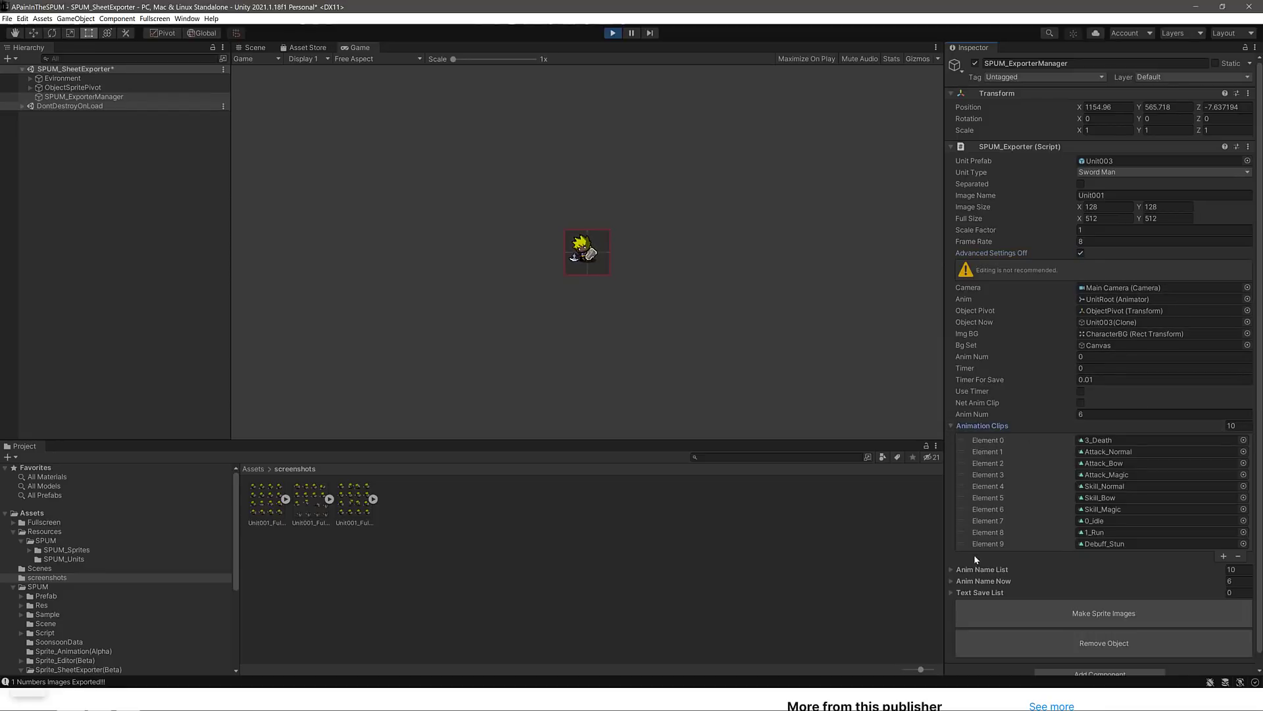
left_click(951, 569)
scroll(1045, 531, "down", 4)
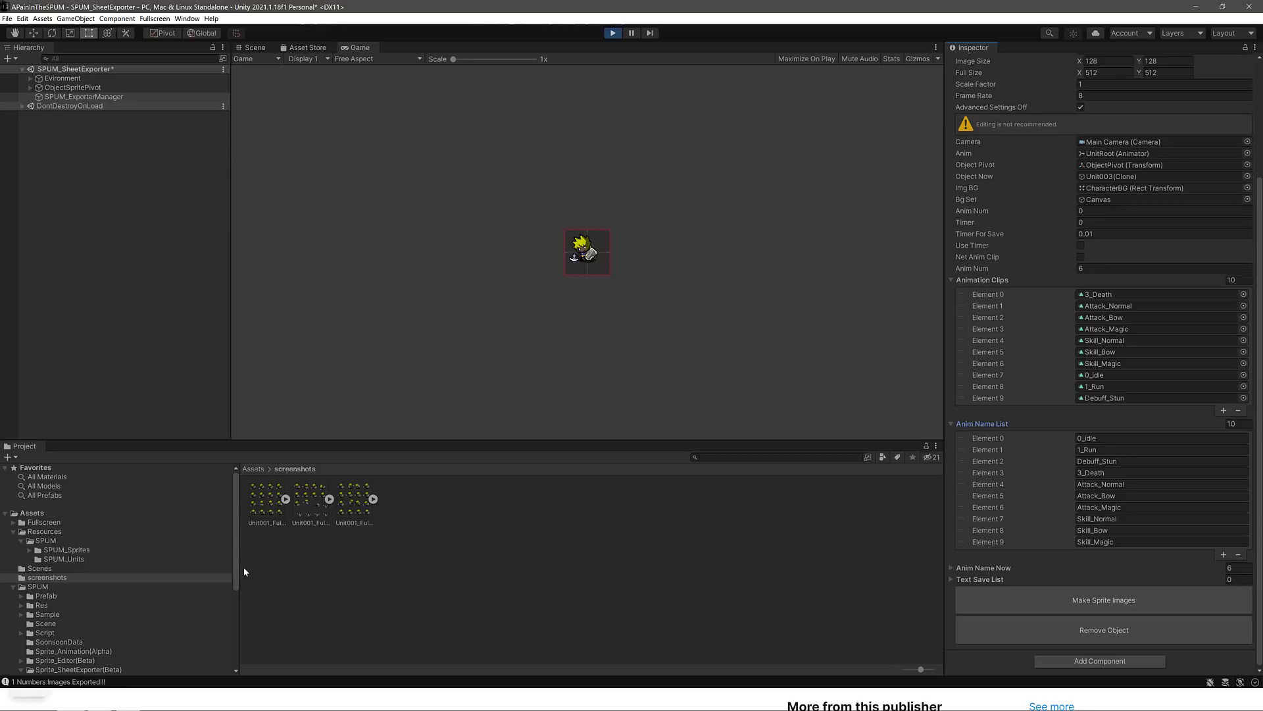
Step: Preview sprite sheets Unit001_Full_0, Unit001_Full_1 and Unit001_Full_2, comparing back against _0 before ending on _2
left_click(277, 491)
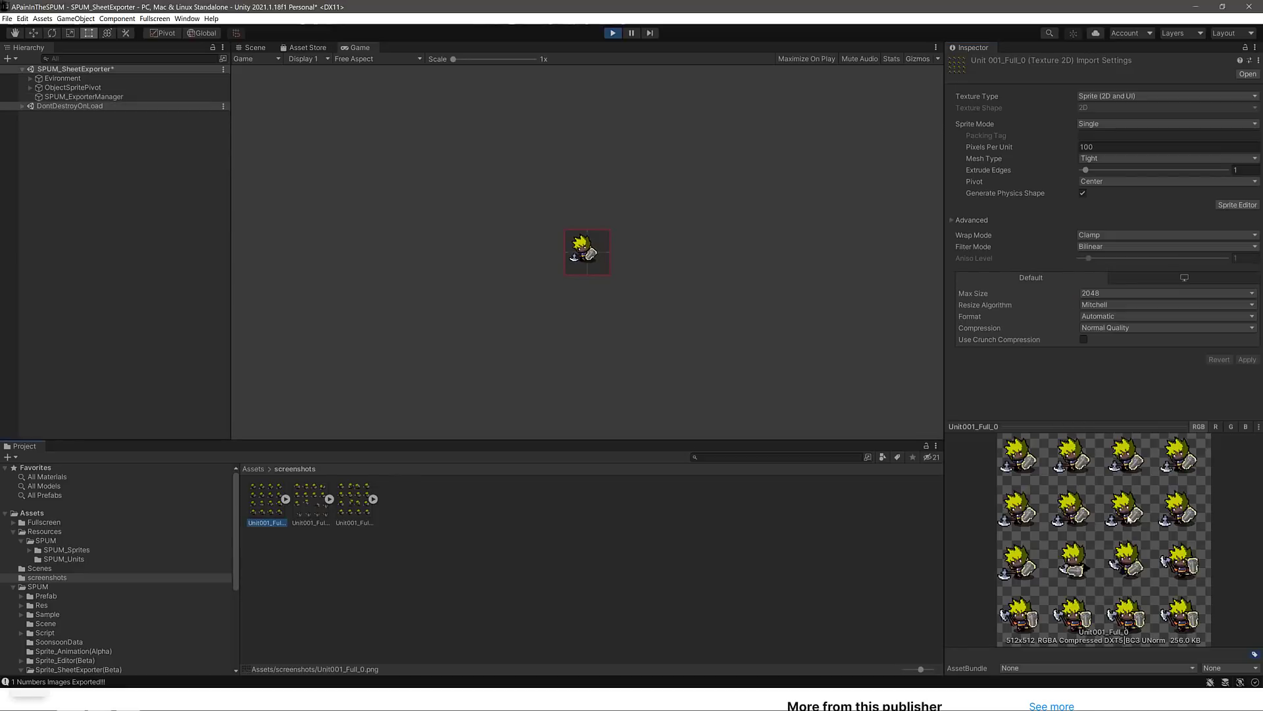
left_click(310, 500)
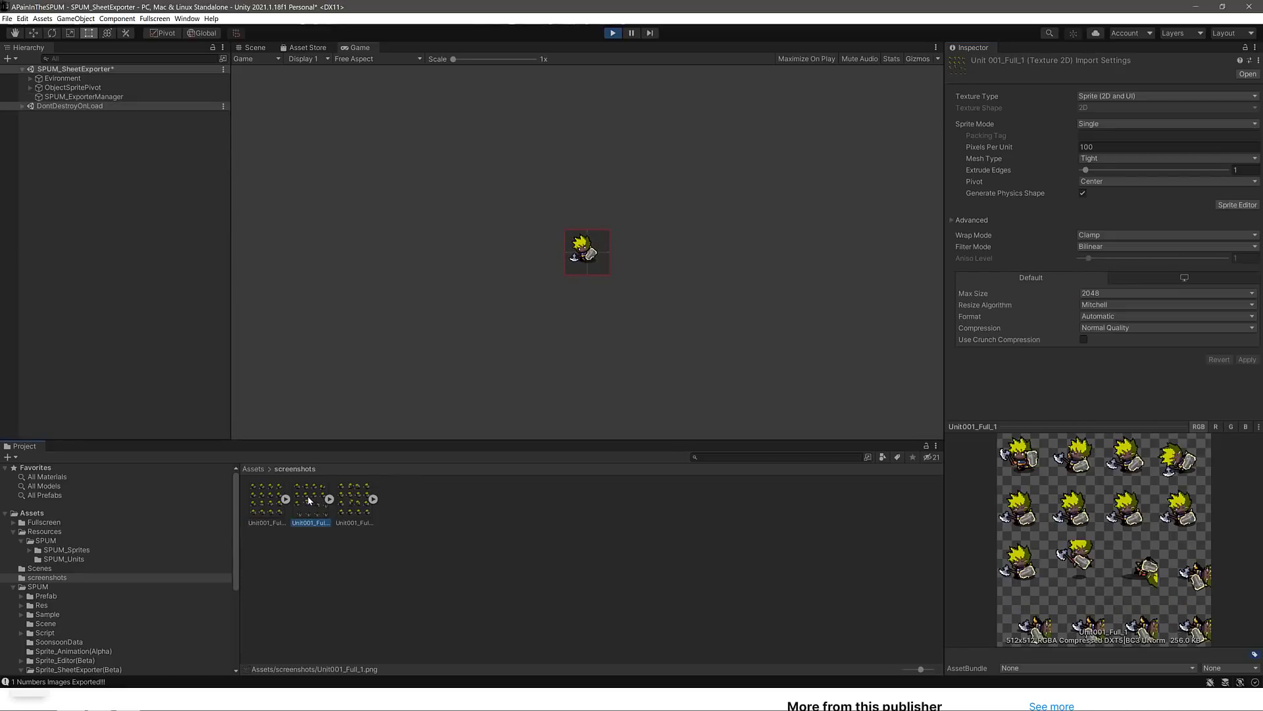
left_click(364, 505)
left_click(260, 506)
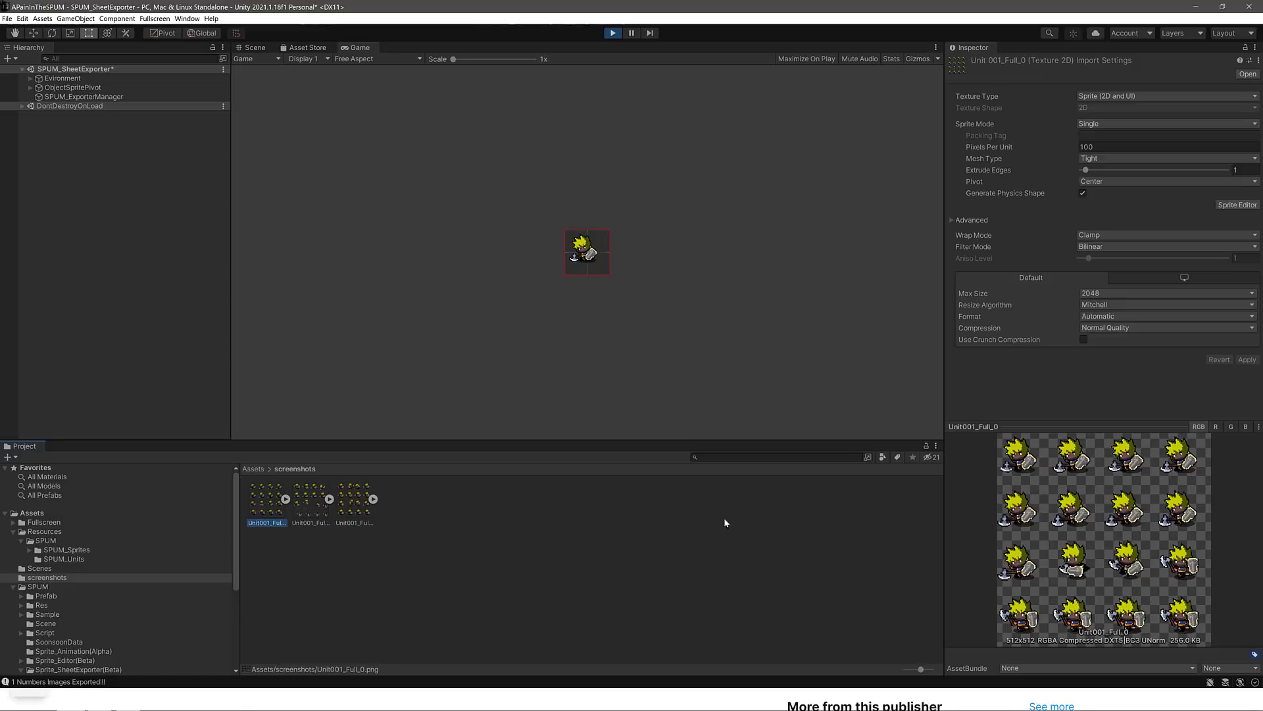
left_click(348, 495)
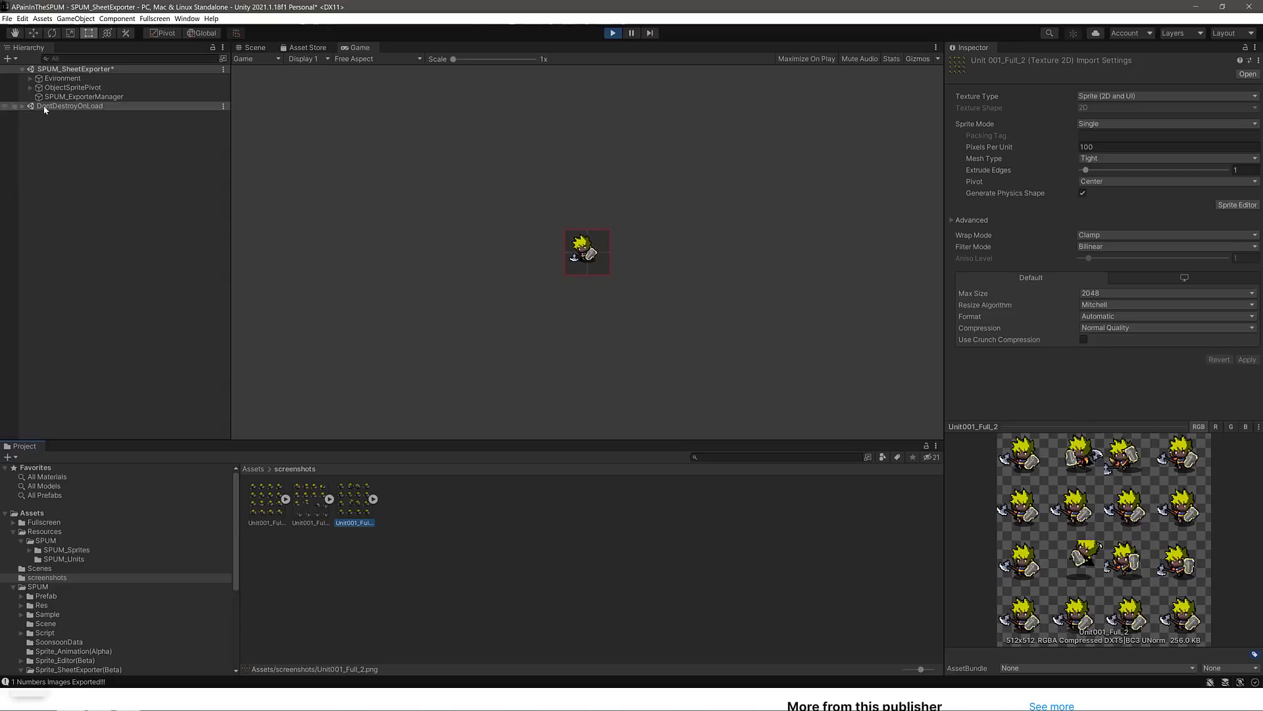
Step: Select SPUM_ExporterManager and review its settings: Unit003 as Sword Man, 128×128 frames on a 512×512 sheet
left_click(87, 97)
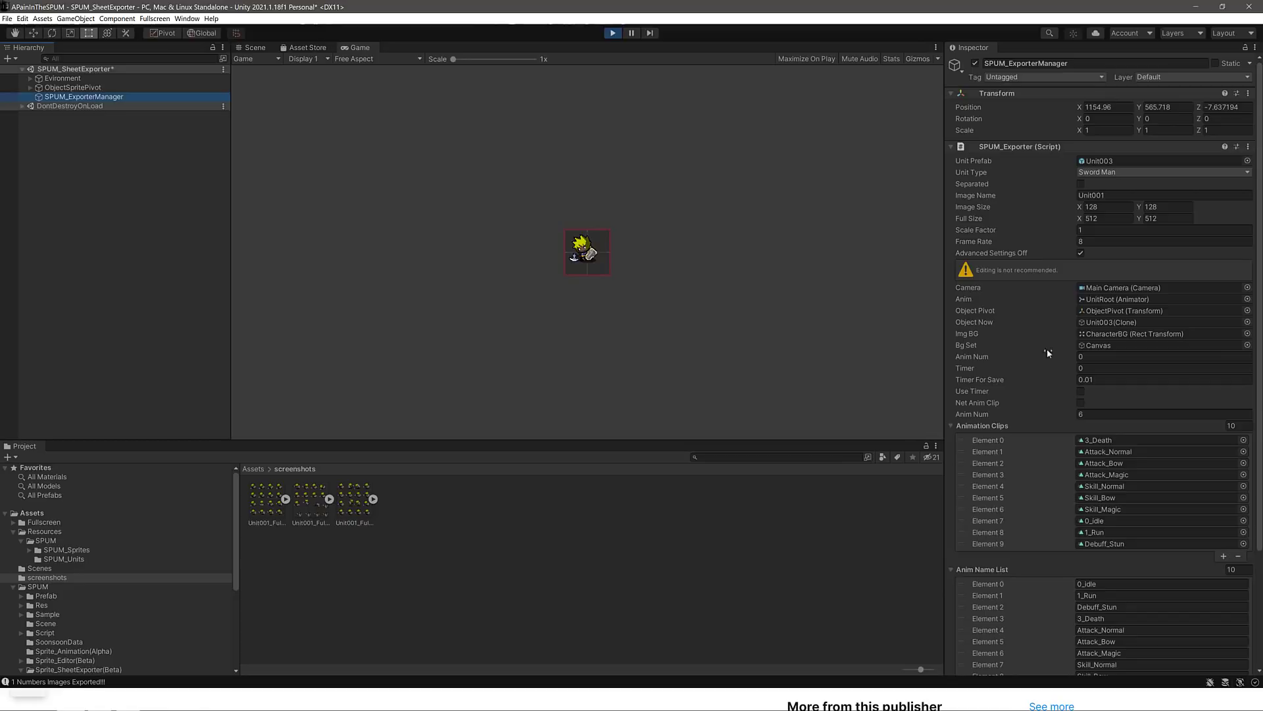
scroll(1092, 465, "down", 4)
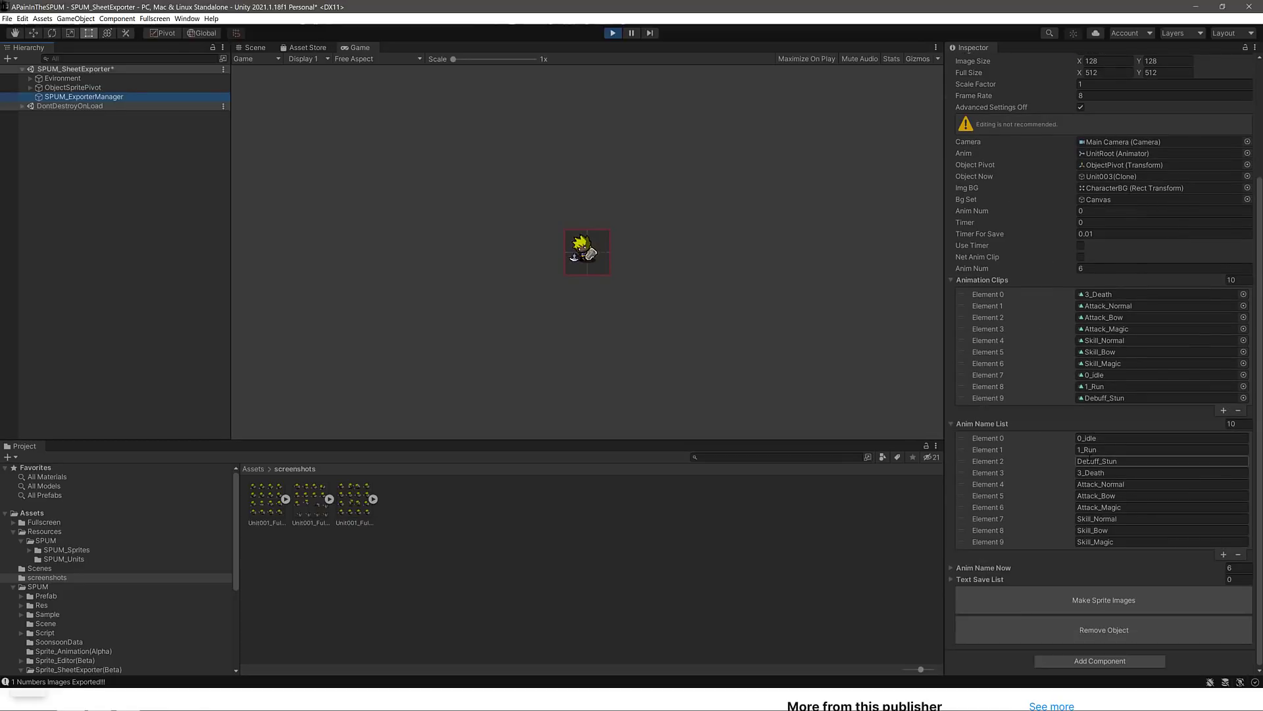
scroll(1090, 455, "up", 3)
scroll(1090, 455, "down", 3)
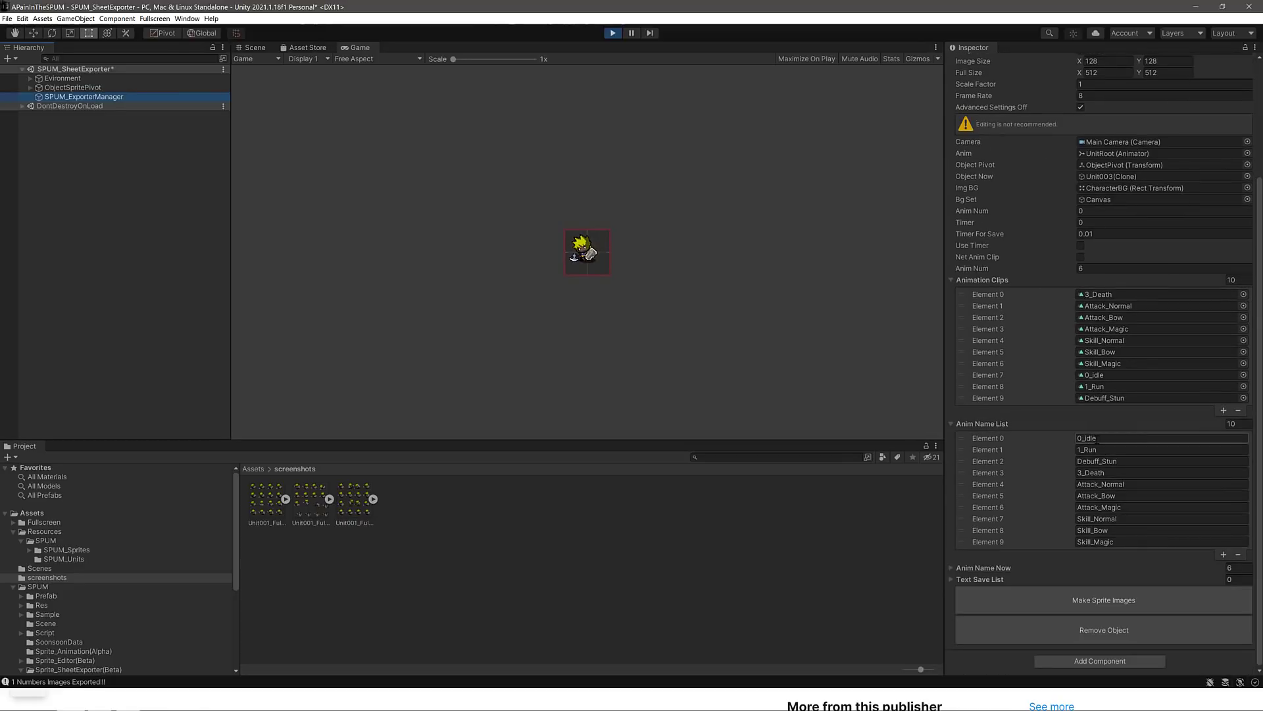
scroll(1067, 380, "up", 4)
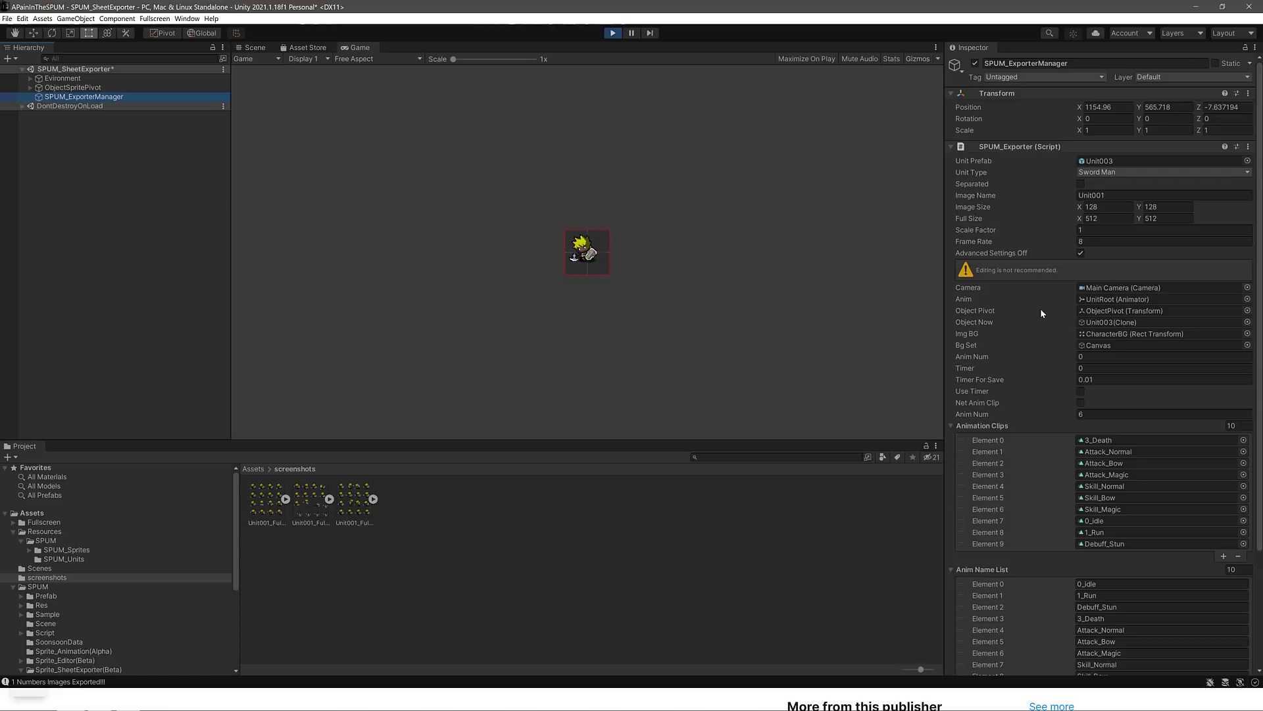
scroll(172, 610, "down", 4)
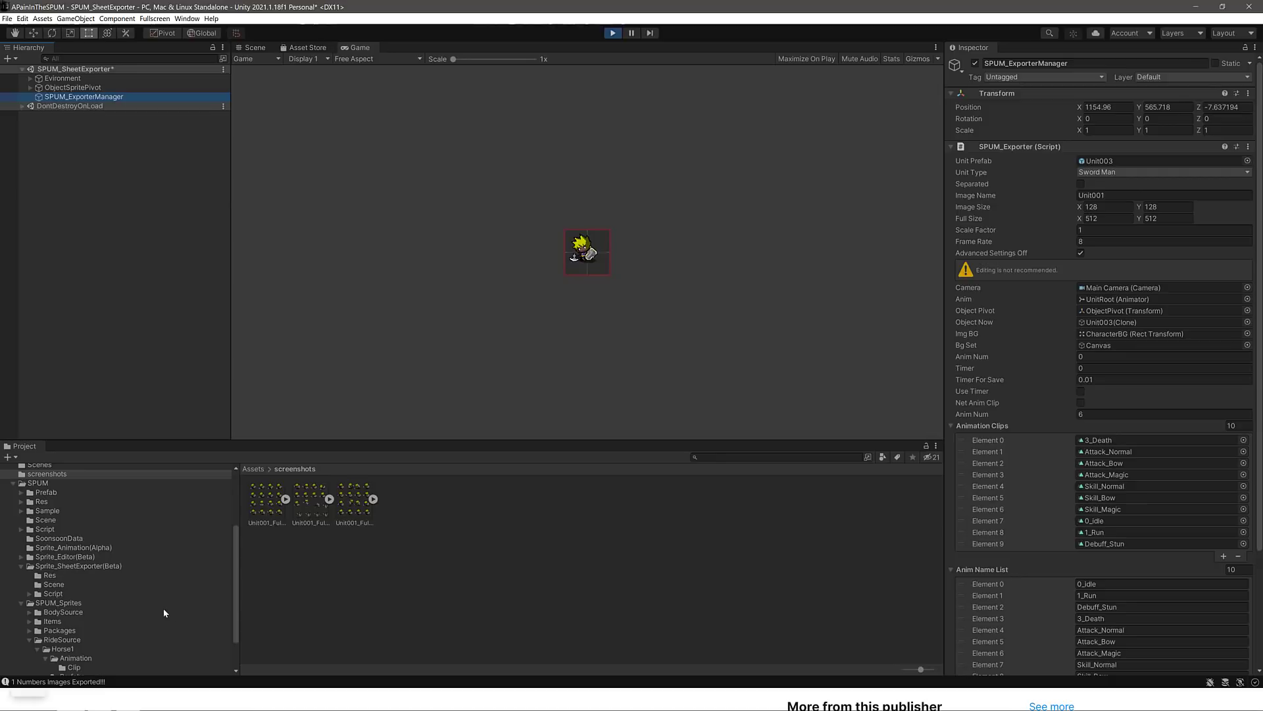
Step: Try opening Unit003 from SPUM_Units, back out of the prefab warning, and stop play mode
scroll(63, 512, "up", 3)
left_click(64, 524)
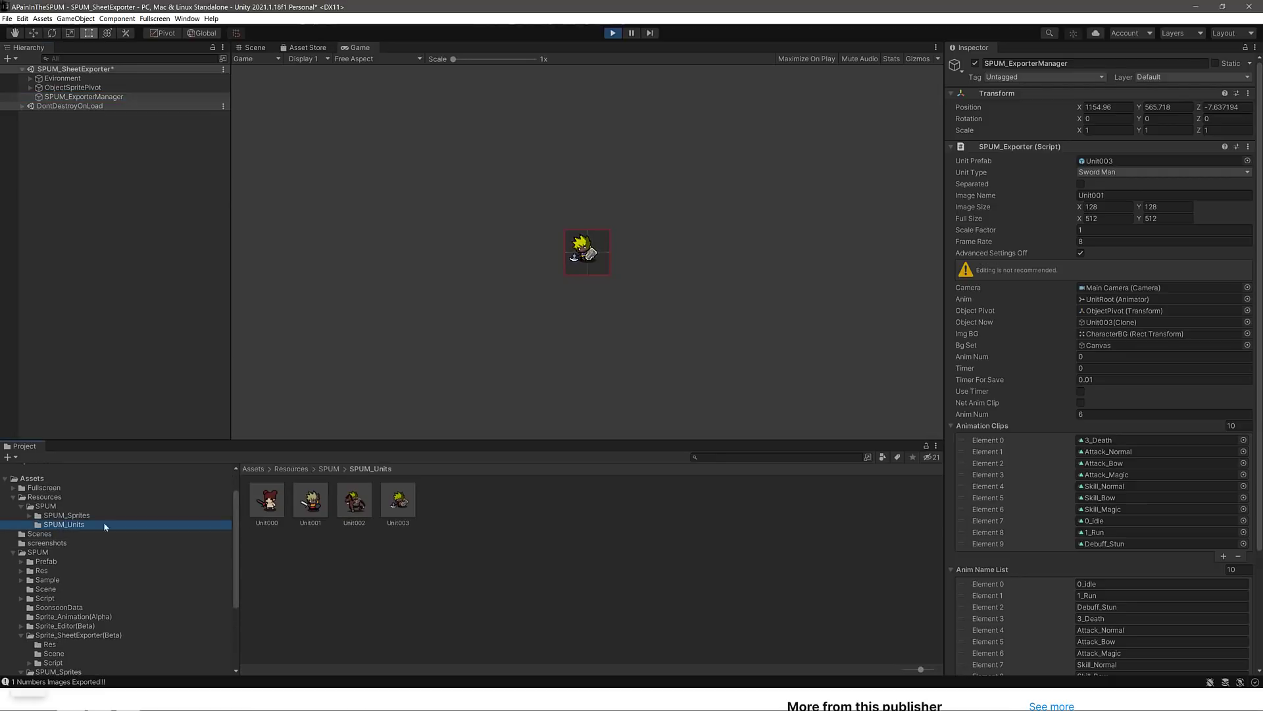
double_click(408, 501)
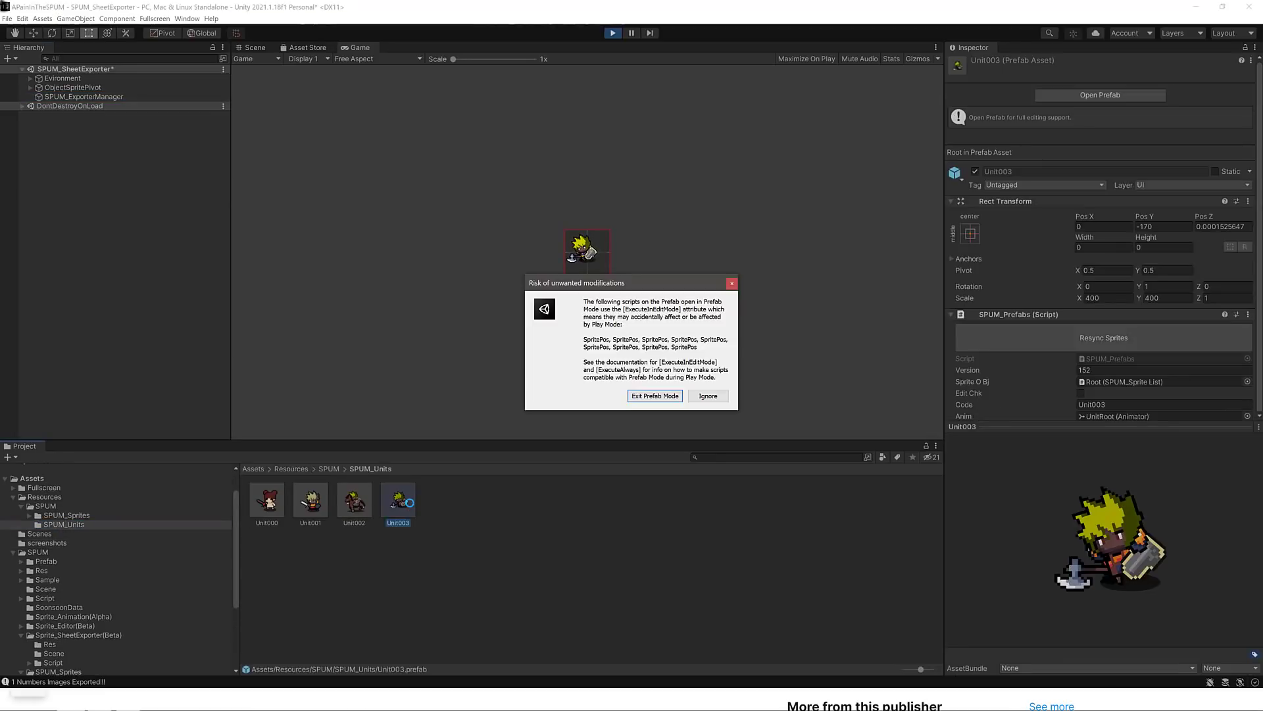
left_click(663, 393)
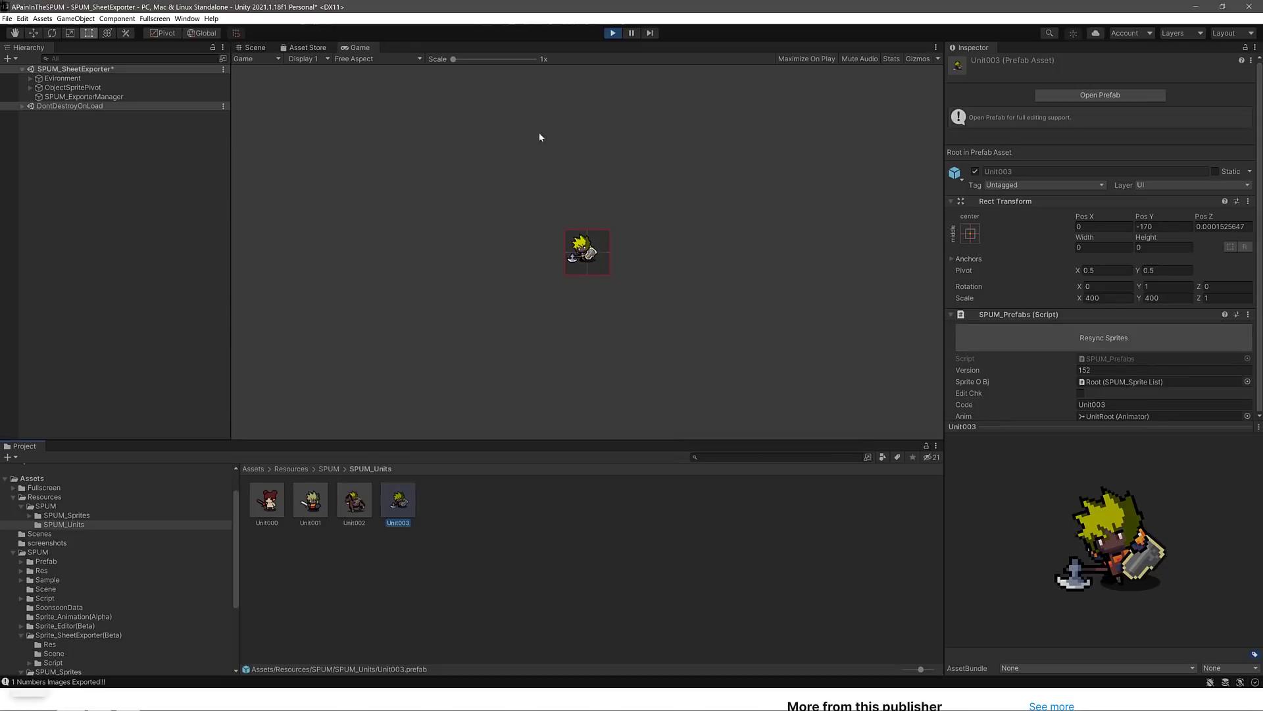
left_click(612, 32)
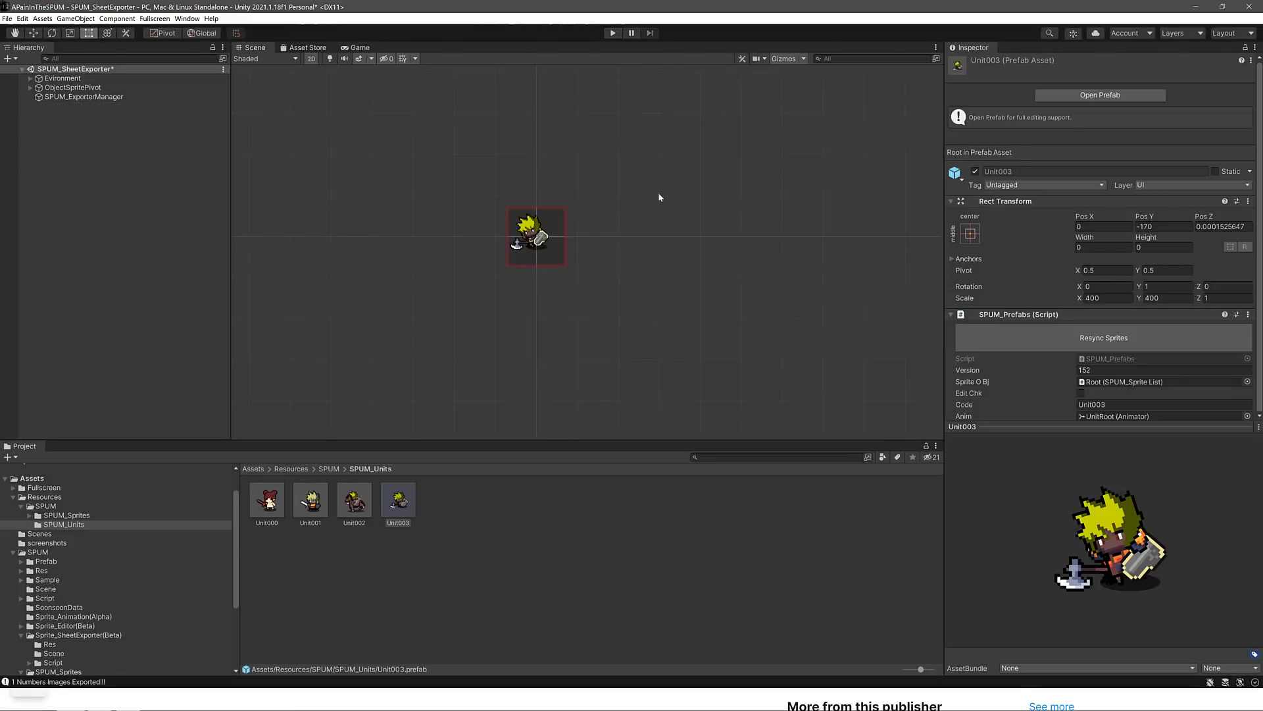
Step: Open the Unit003 prefab on its own and centre the sword-and-shield character in the Scene view
double_click(391, 500)
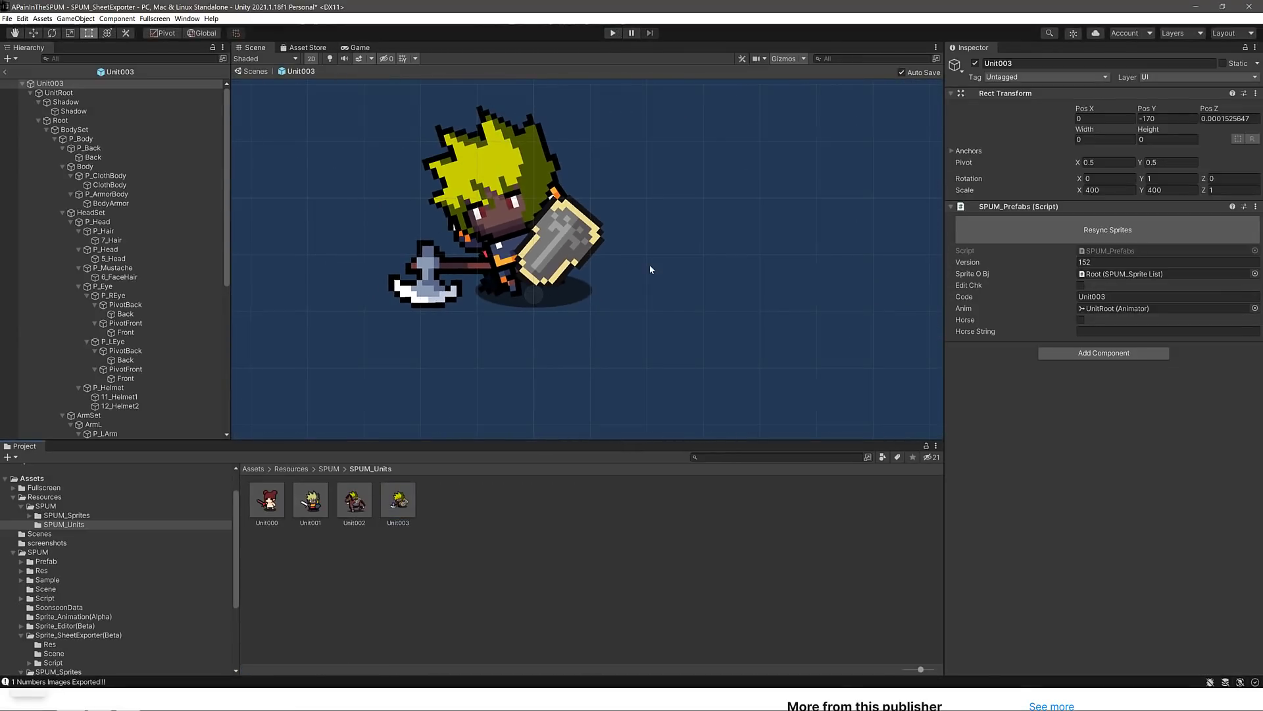
middle_click_drag(650, 270, 685, 313)
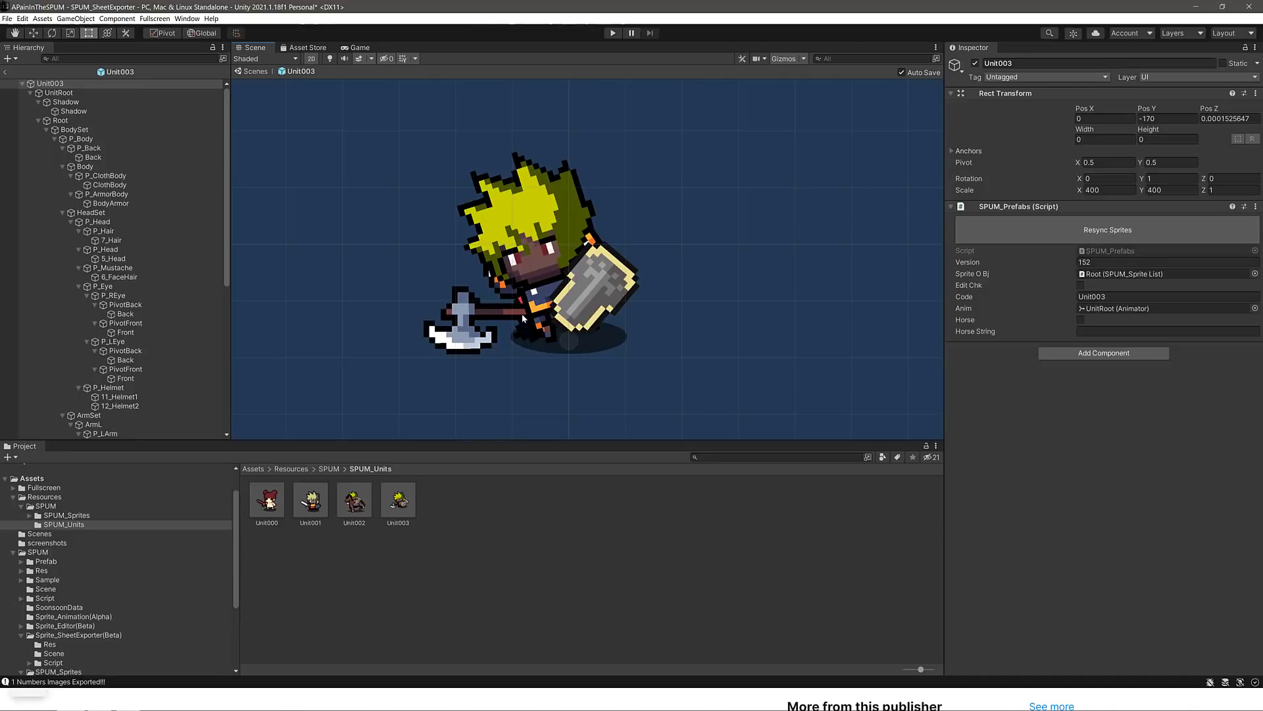
key("alt+Tab")
key("alt+Tab")
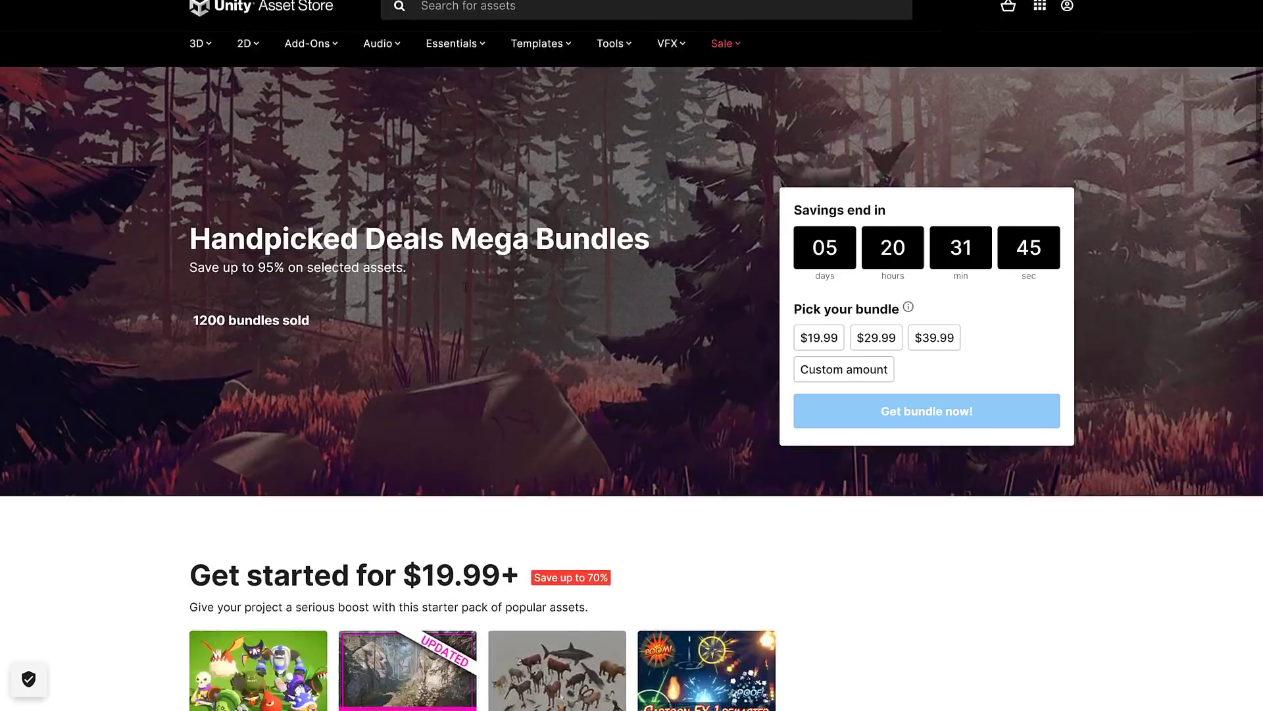
Step: Scroll through the Mega Bundles deal tiers at $19.99, $29.99 and $39.99
scroll(465, 287, "up", 1)
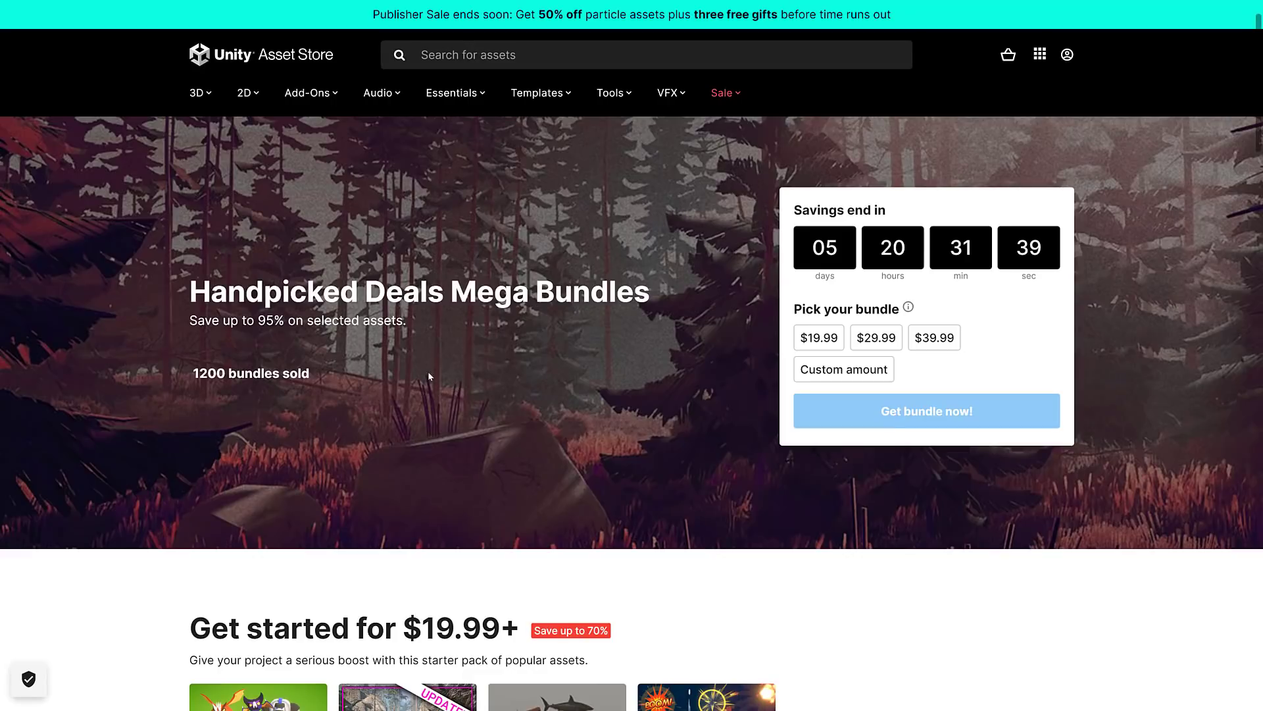
scroll(553, 444, "down", 5)
scroll(553, 445, "down", 5)
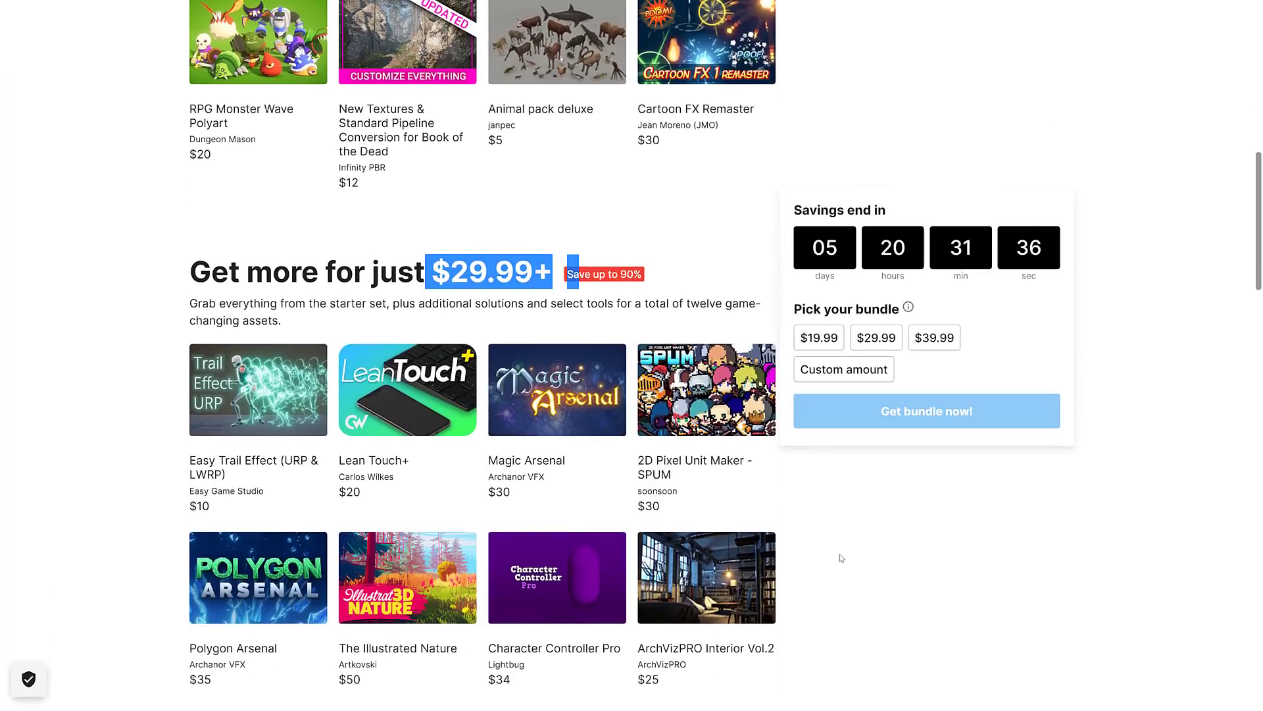
left_click(728, 502)
scroll(728, 502, "down", 3)
scroll(617, 452, "down", 8)
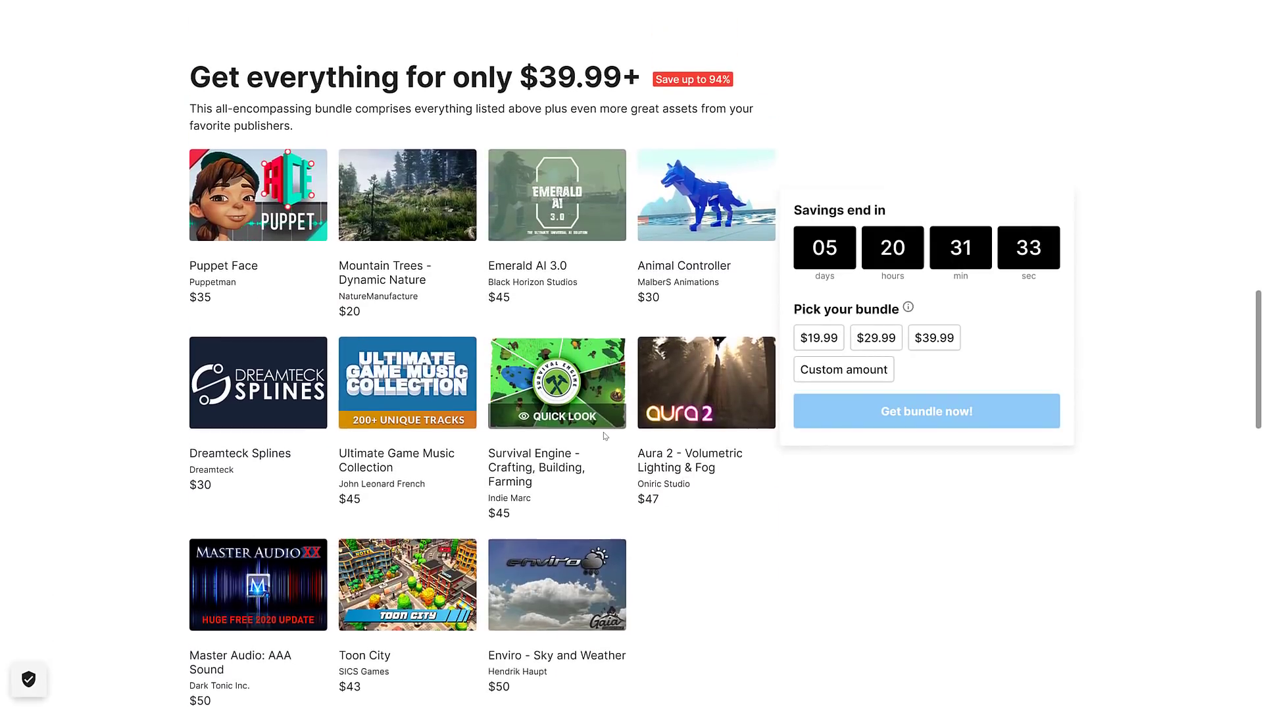
scroll(604, 440, "up", 3)
scroll(604, 435, "down", 3)
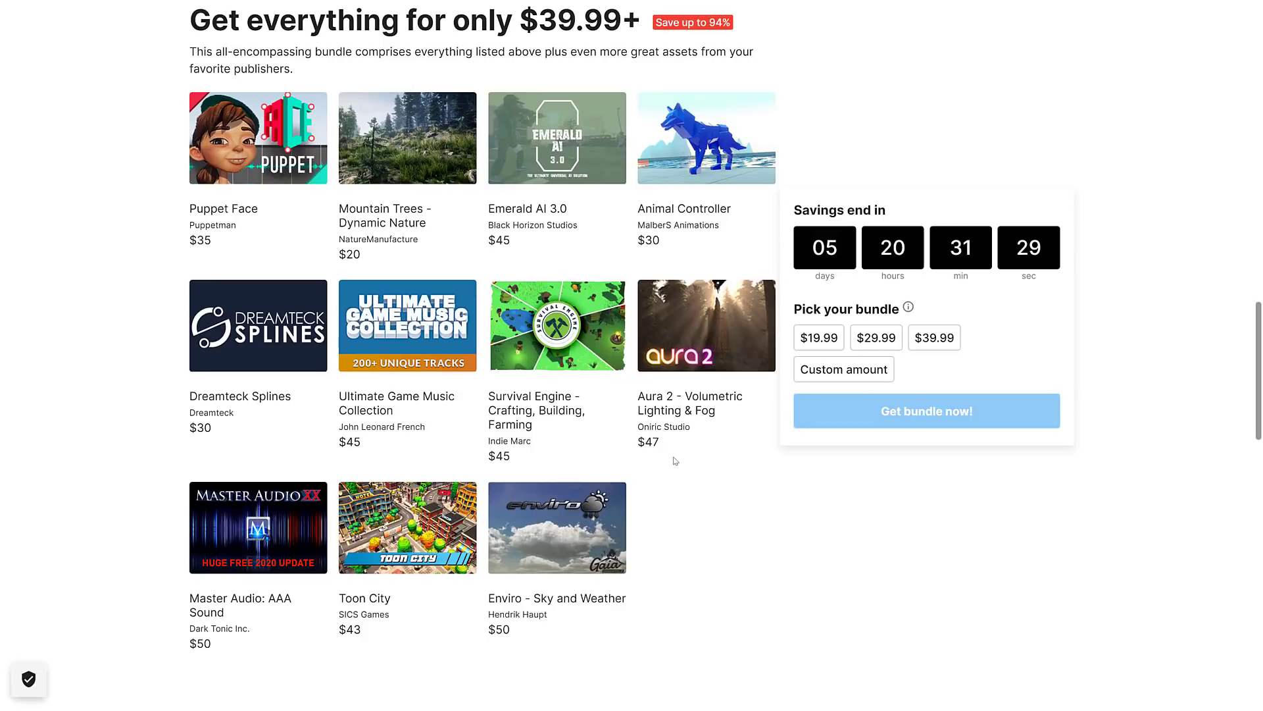
scroll(697, 450, "up", 4)
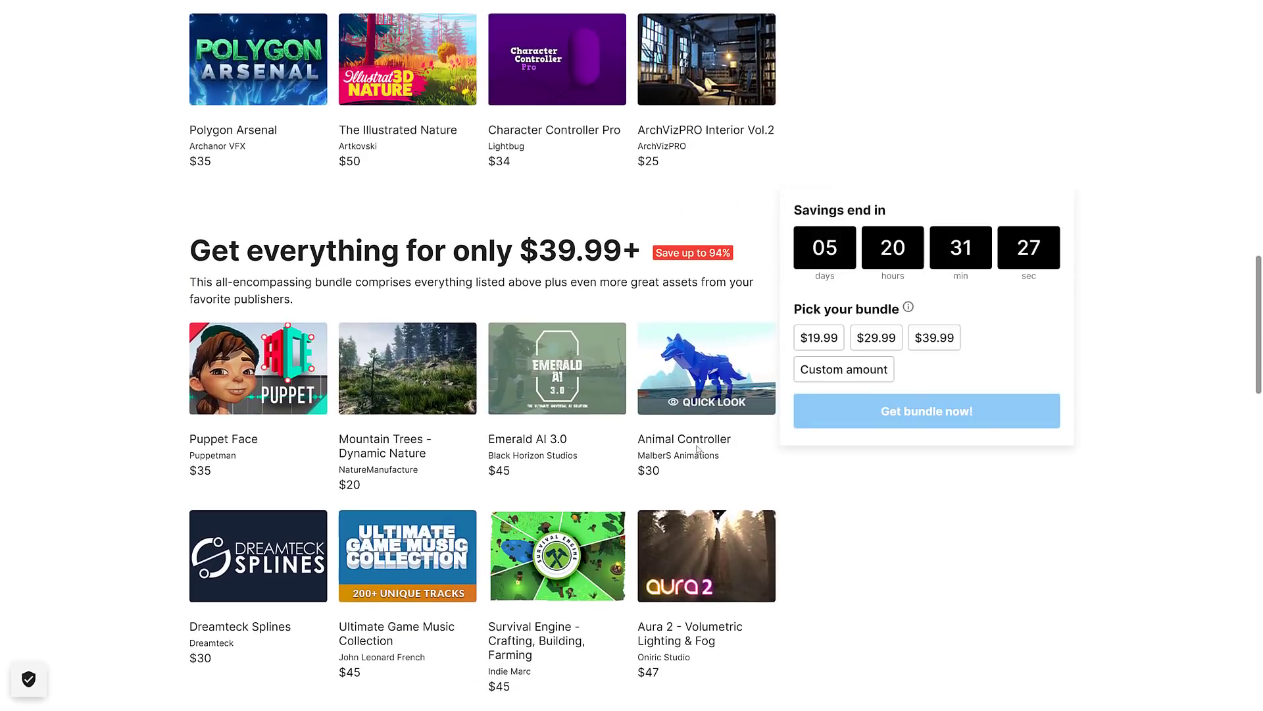
scroll(698, 450, "up", 8)
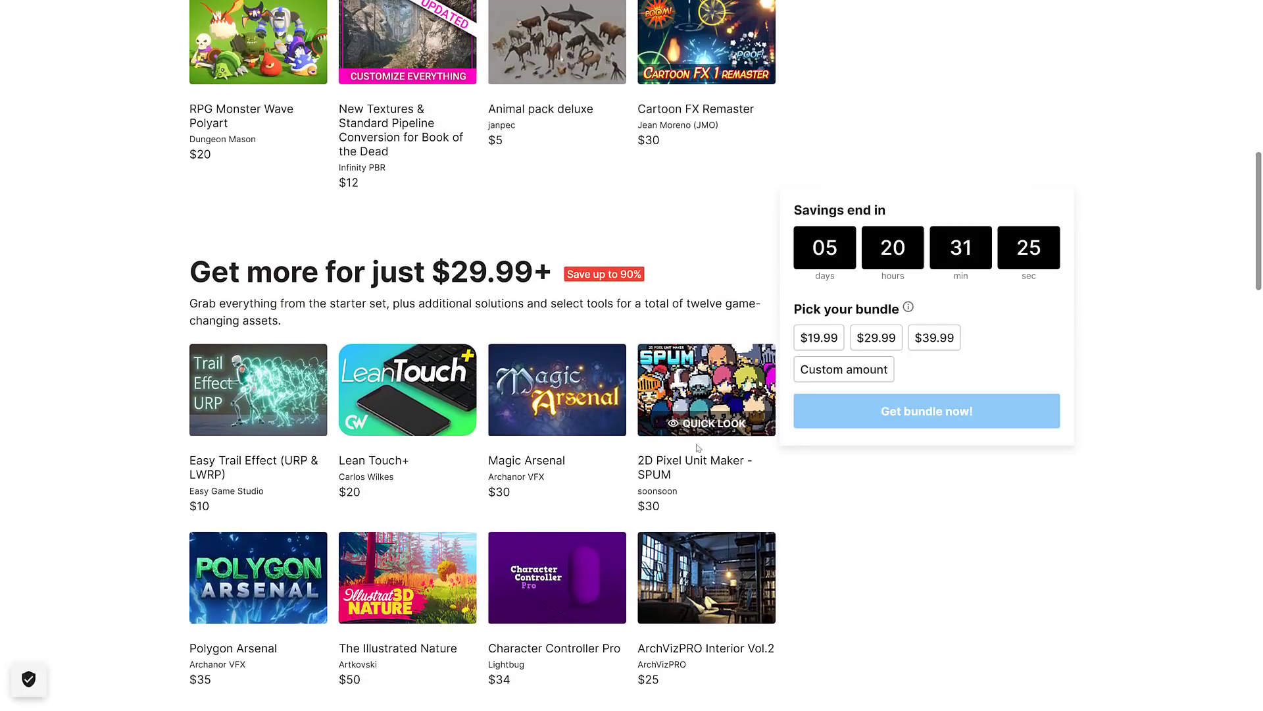
scroll(694, 434, "up", 3)
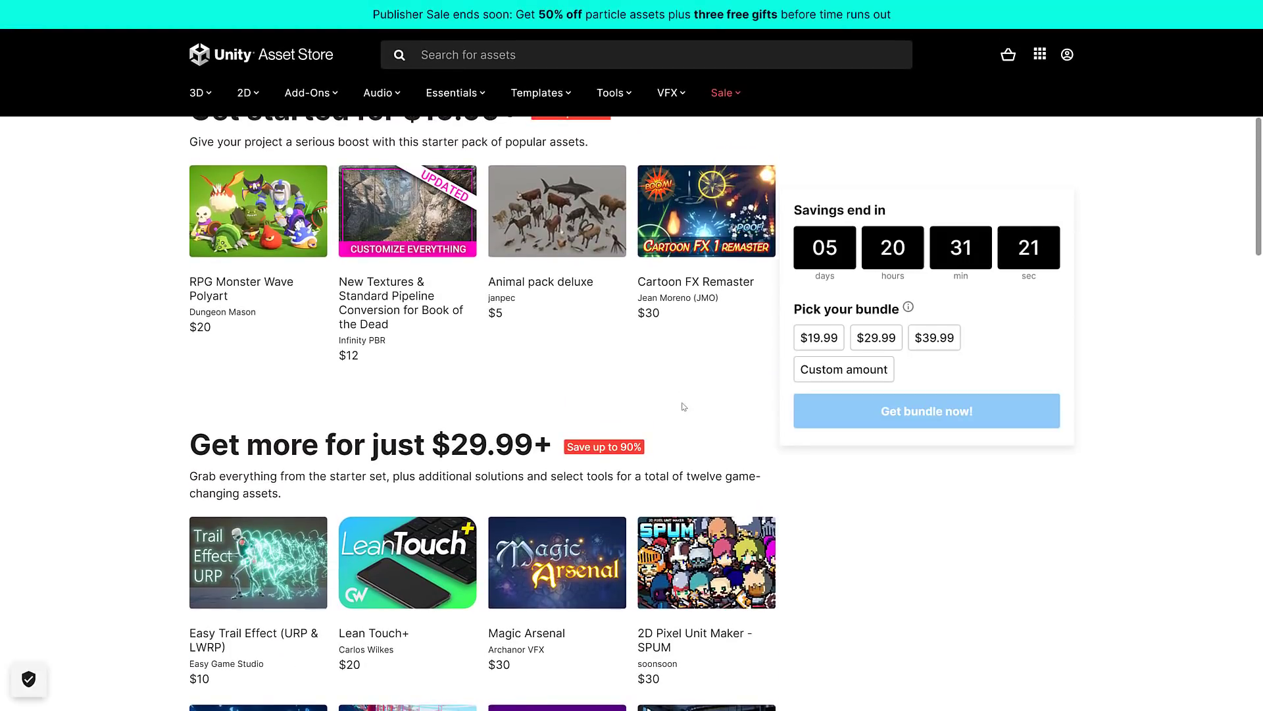
scroll(685, 411, "up", 2)
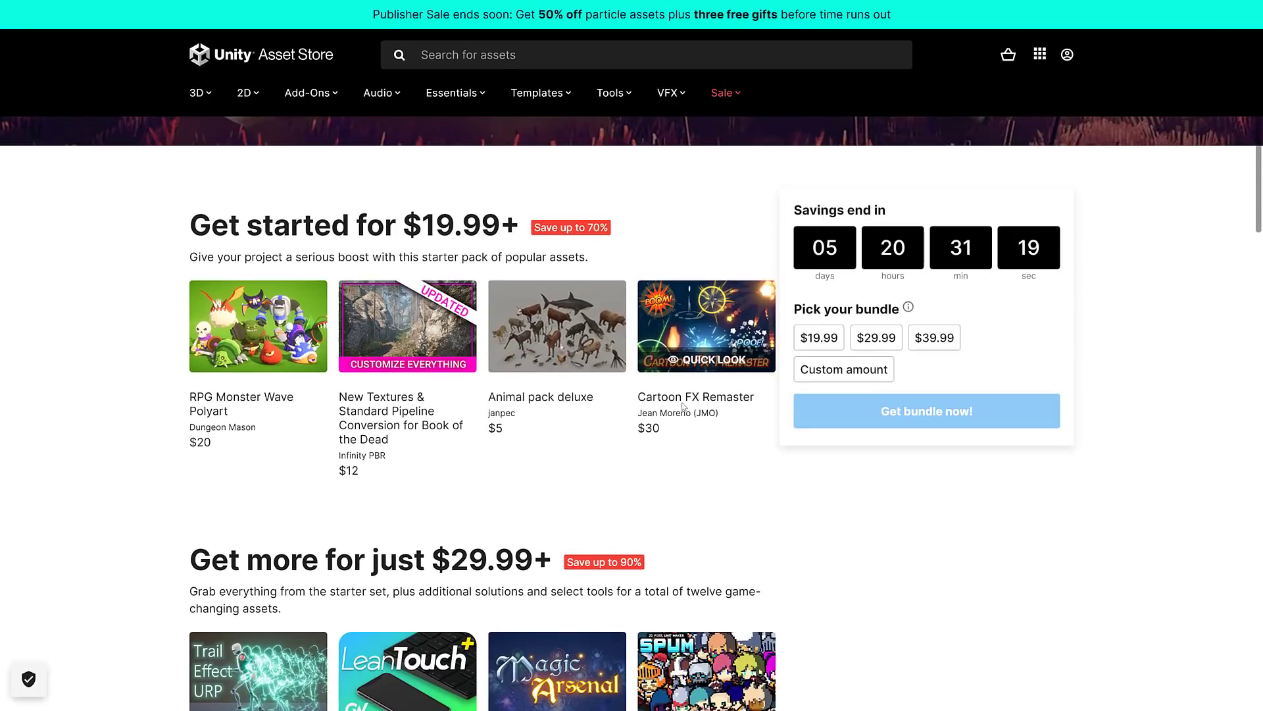
Step: Browse the SPUM publisher's Assets grid of five SPUM packs priced $4.99 to $29.99
scroll(683, 407, "down", 7)
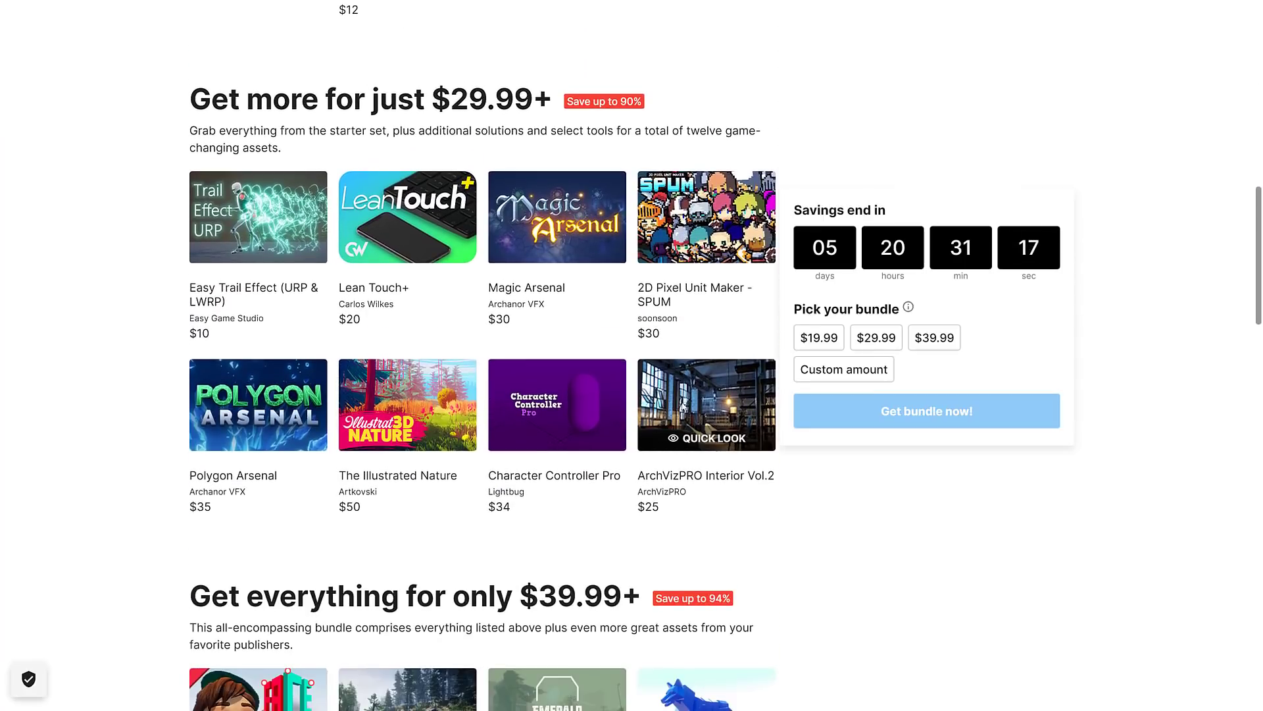
scroll(683, 405, "down", 6)
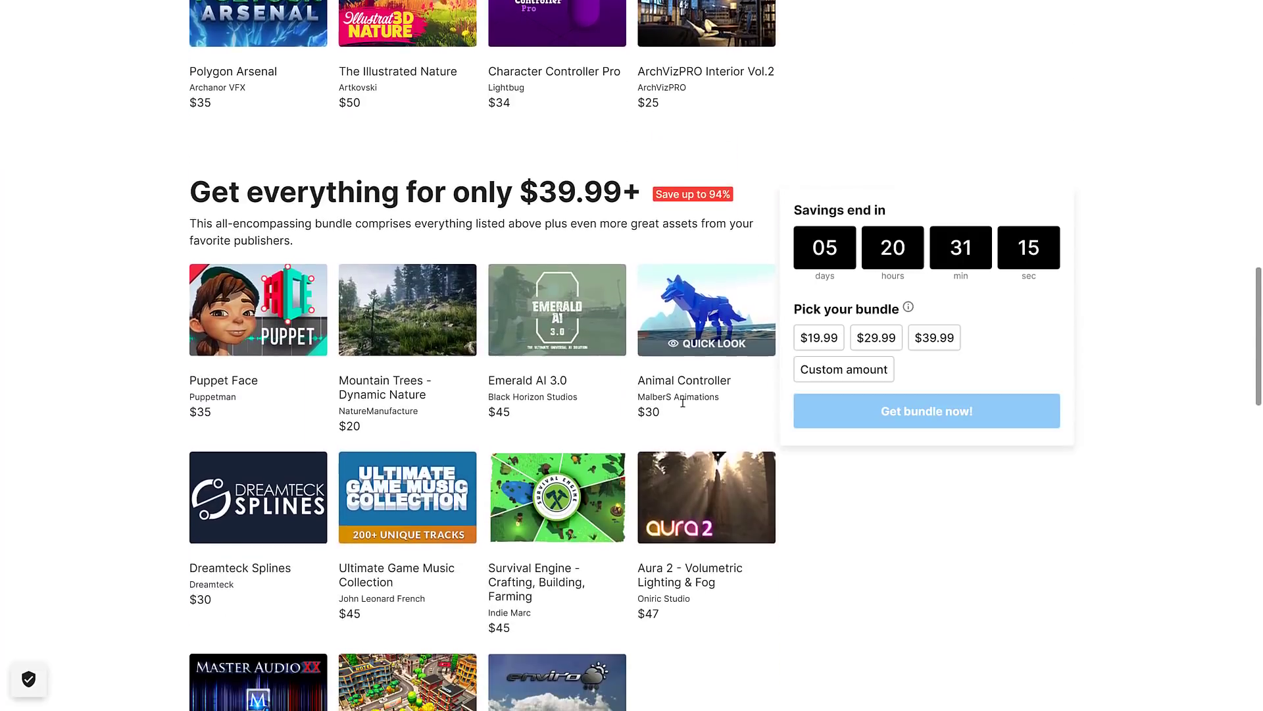
scroll(683, 403, "down", 1)
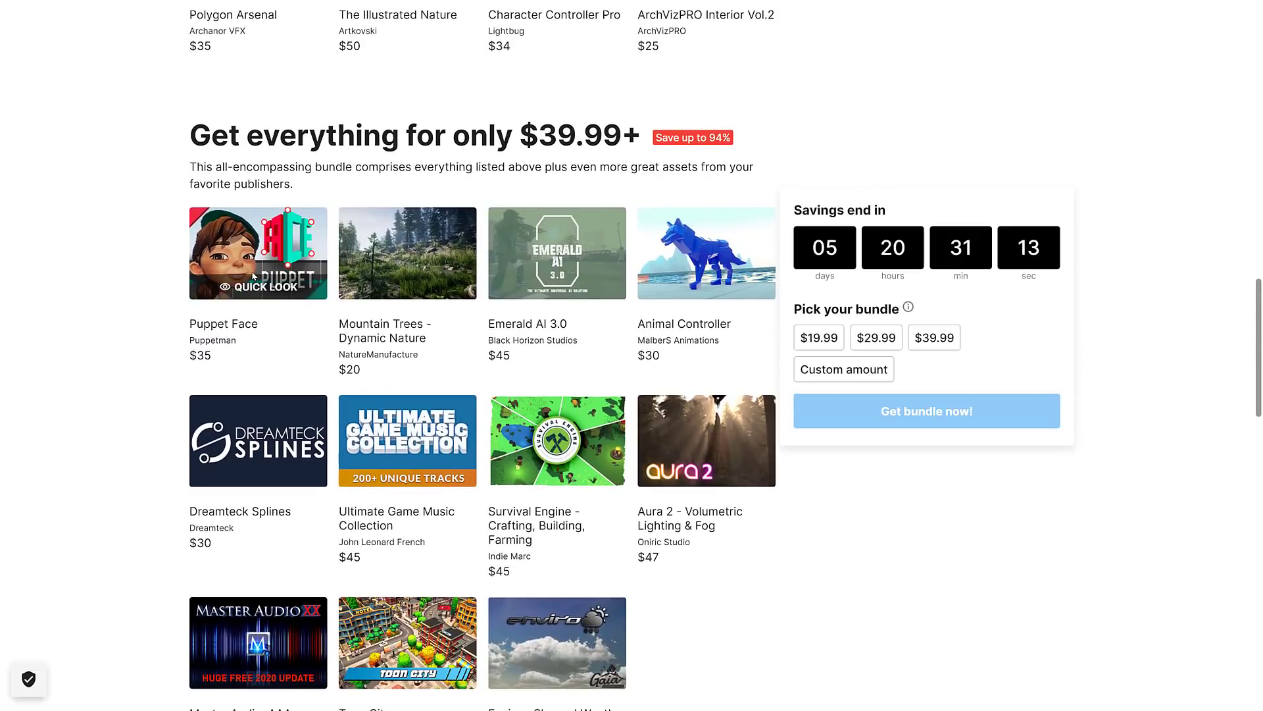
scroll(254, 277, "down", 2)
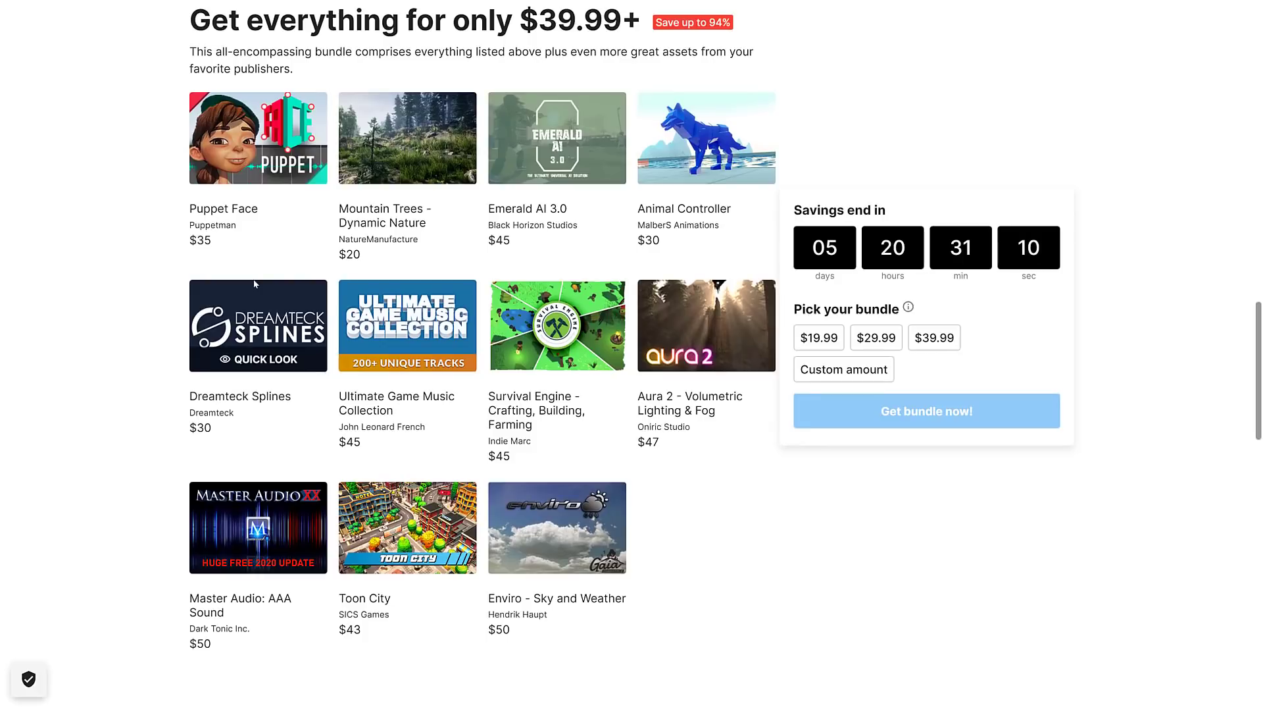
scroll(283, 447, "down", 1)
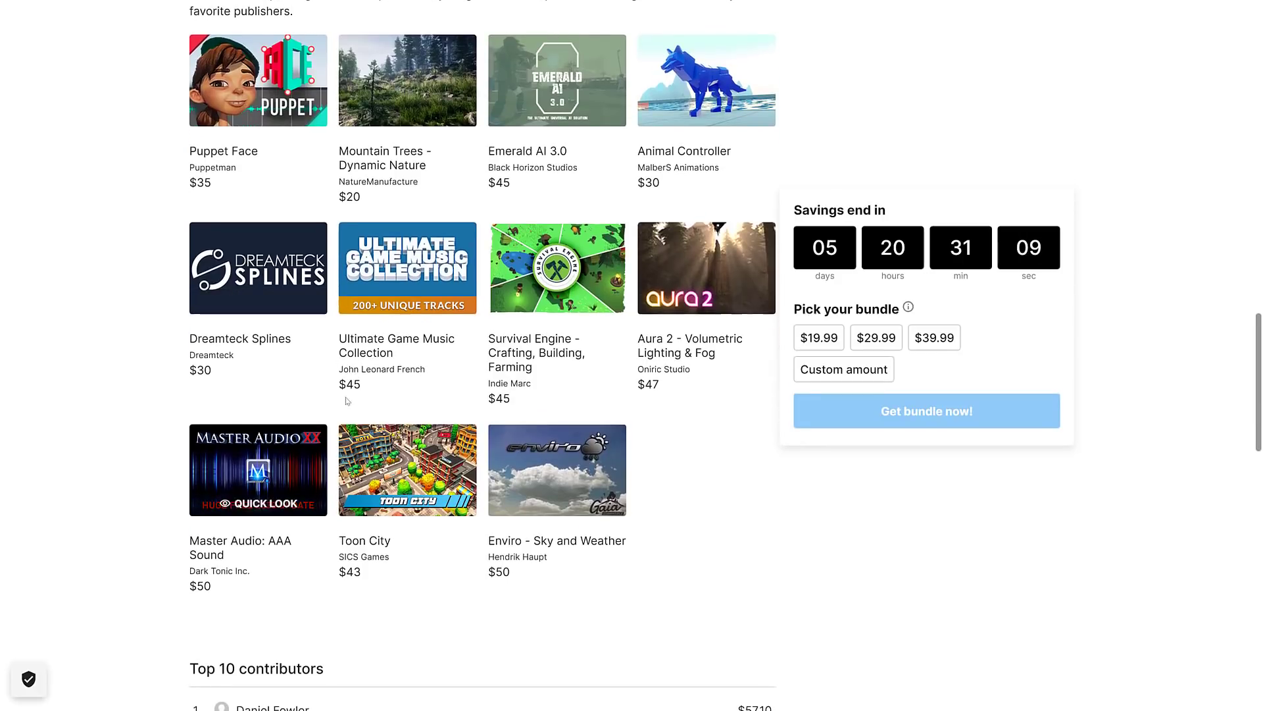
scroll(625, 411, "up", 3)
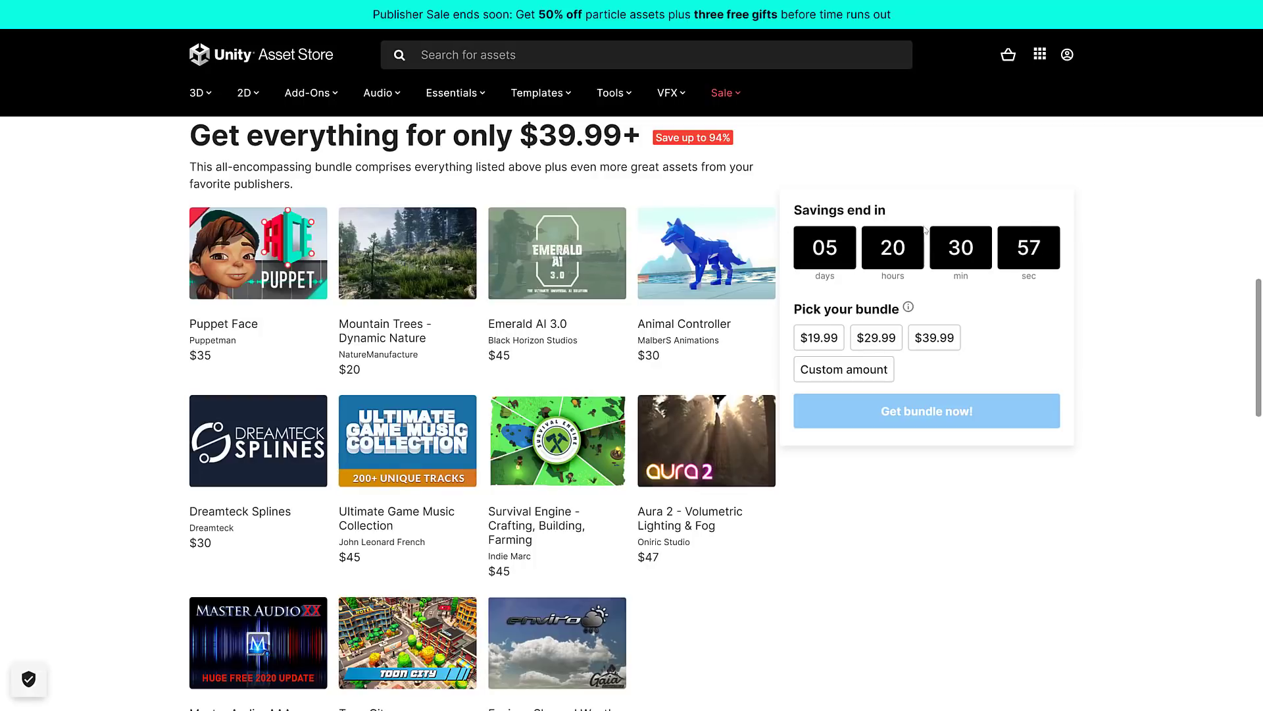
scroll(855, 470, "up", 4)
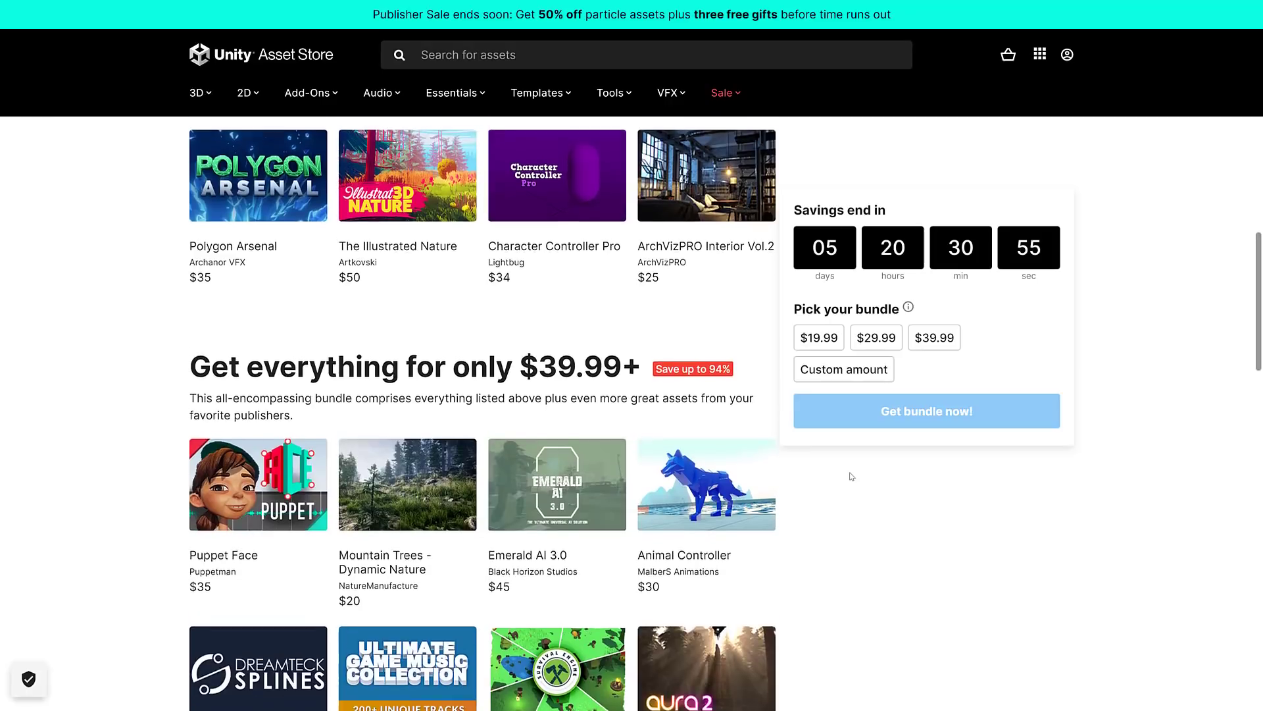
scroll(852, 476, "up", 1)
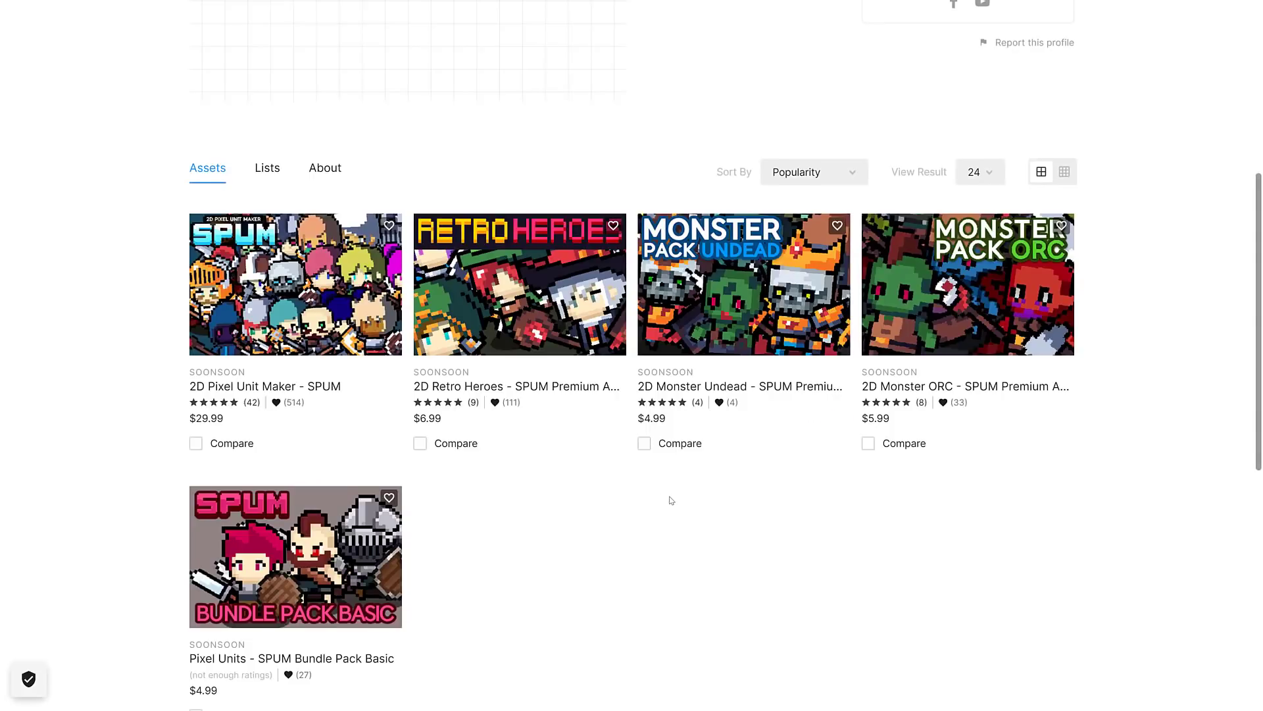
Step: Open the 2D Retro Heroes - SPUM Premium Addon Pack page and show its TEAM ORIGINAL preview image
scroll(667, 499, "up", 6)
scroll(917, 352, "down", 7)
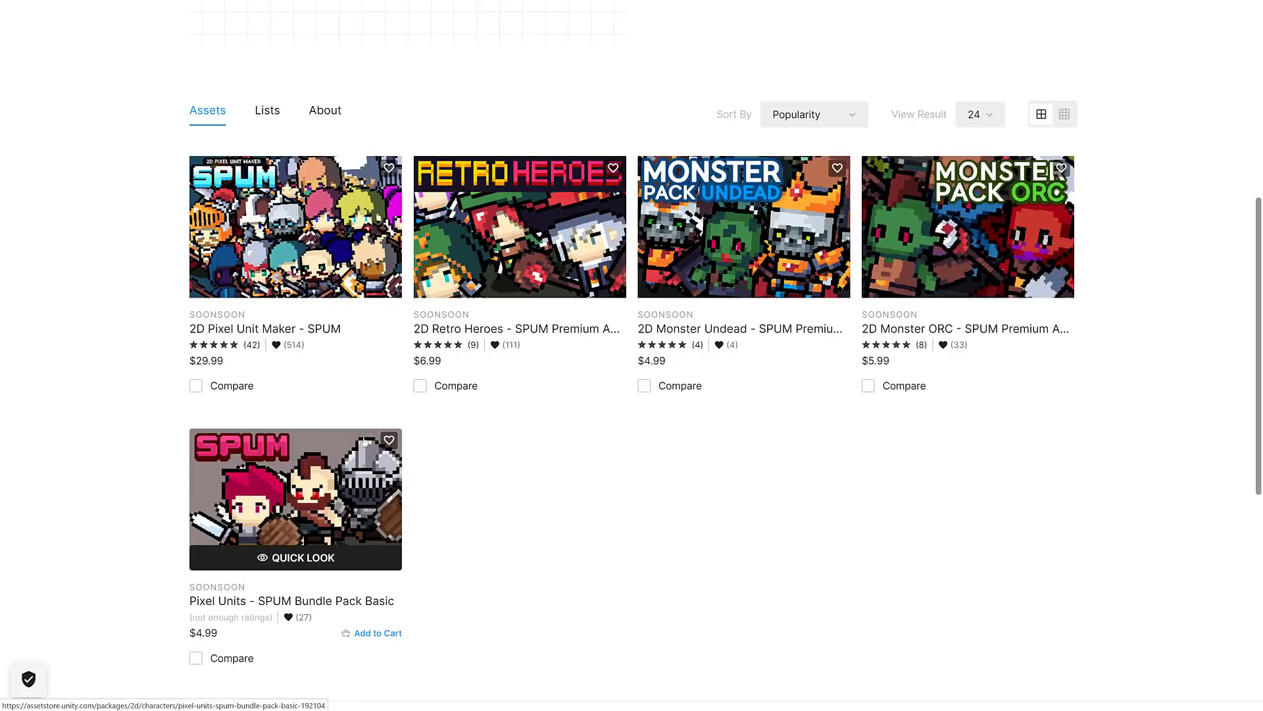
left_click(556, 234)
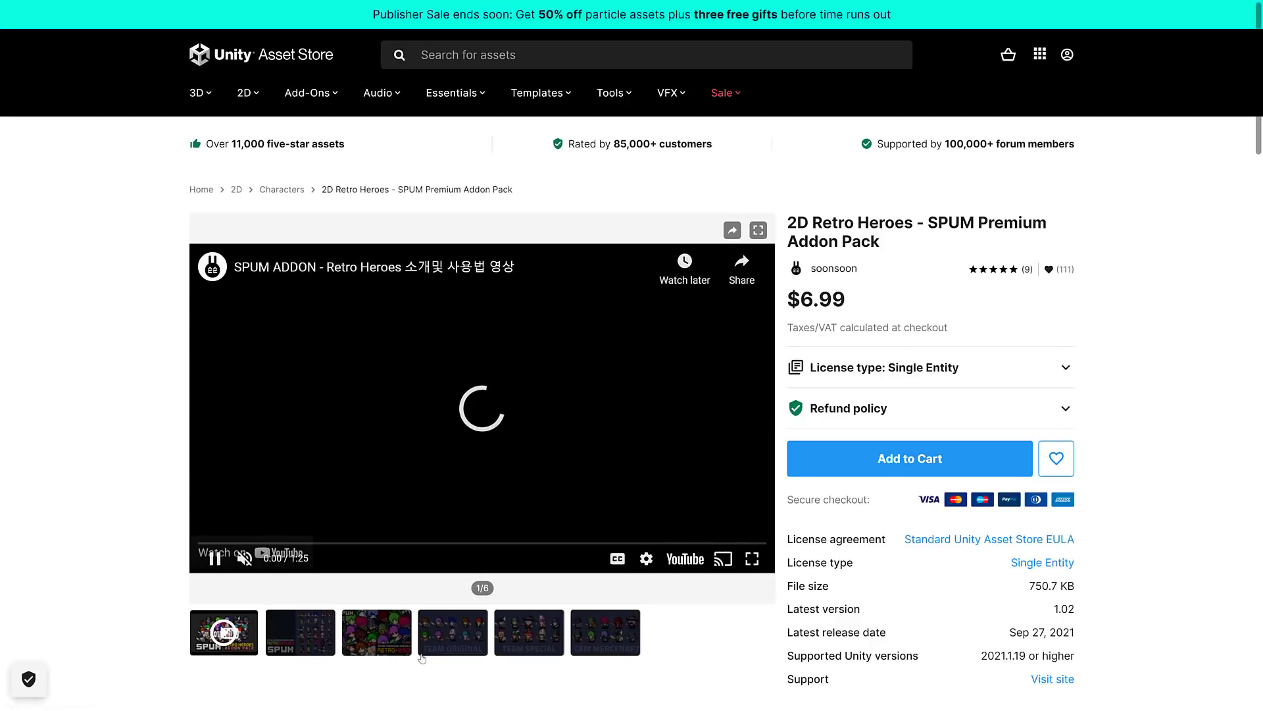
left_click(423, 652)
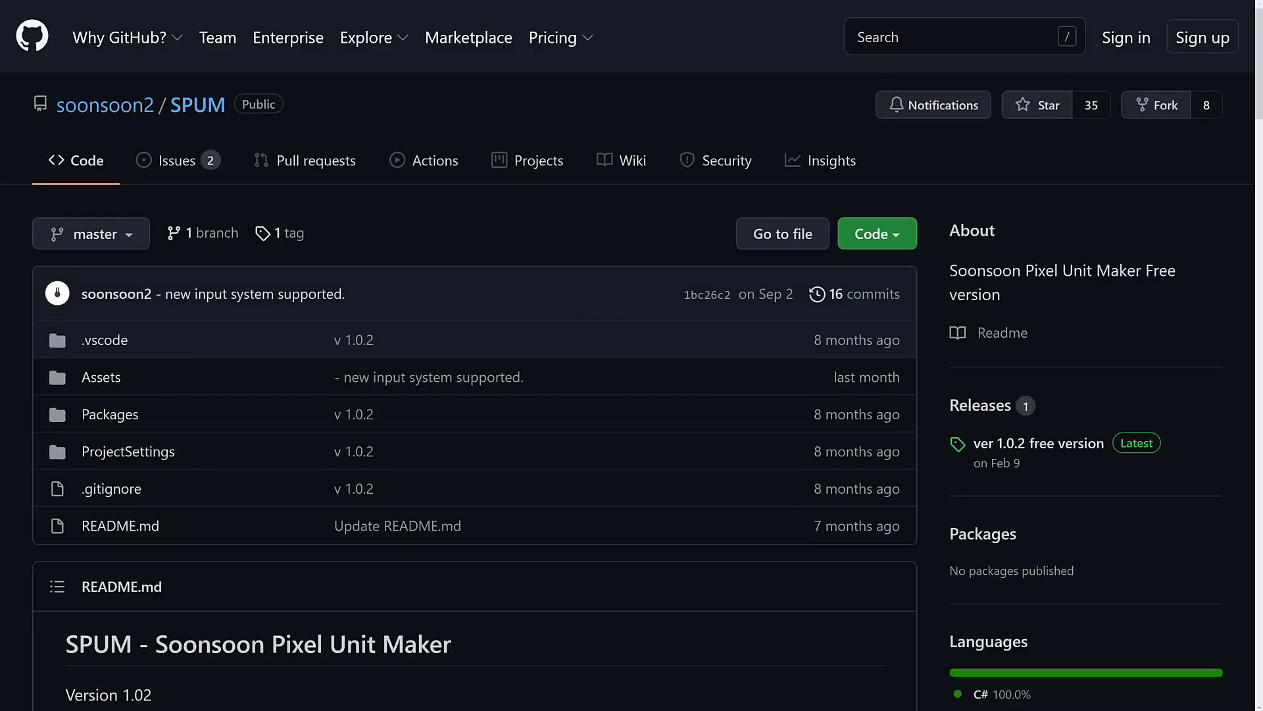
Step: Highlight the repository's free version description and scroll down through the README
left_click_drag(950, 270, 1171, 290)
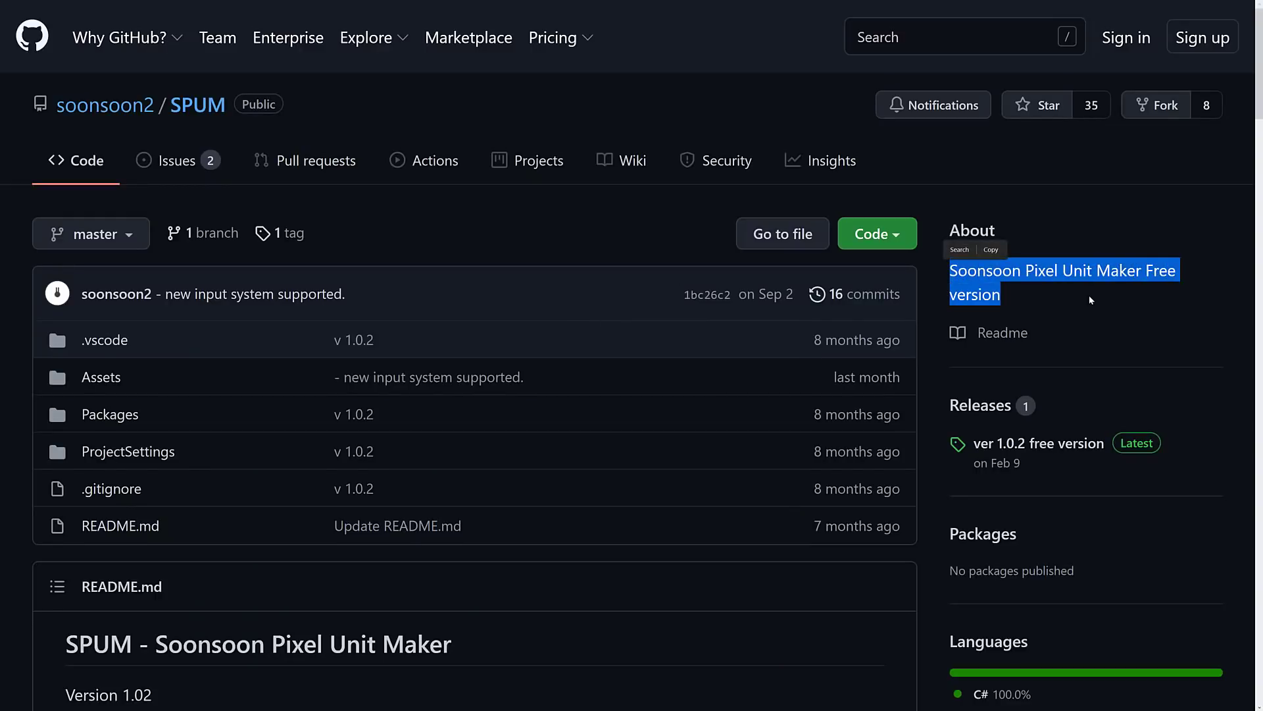
scroll(1090, 299, "down", 6)
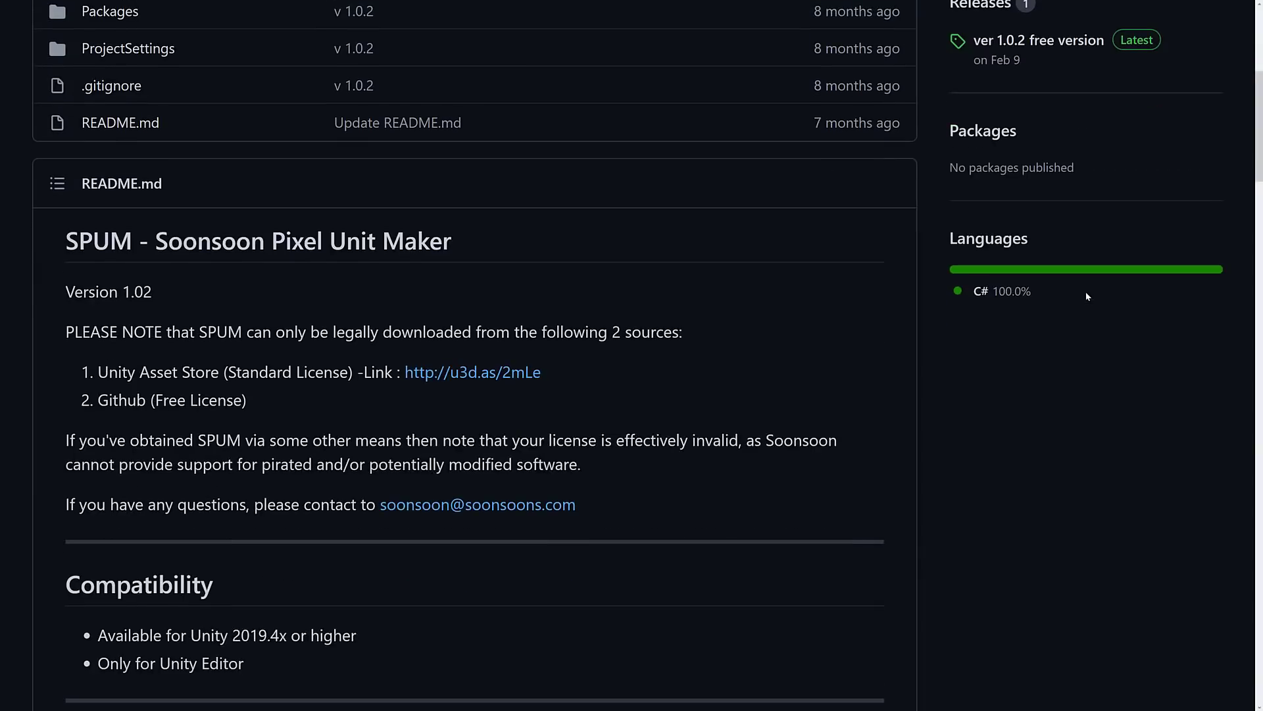
scroll(1087, 296, "down", 3)
scroll(699, 293, "down", 11)
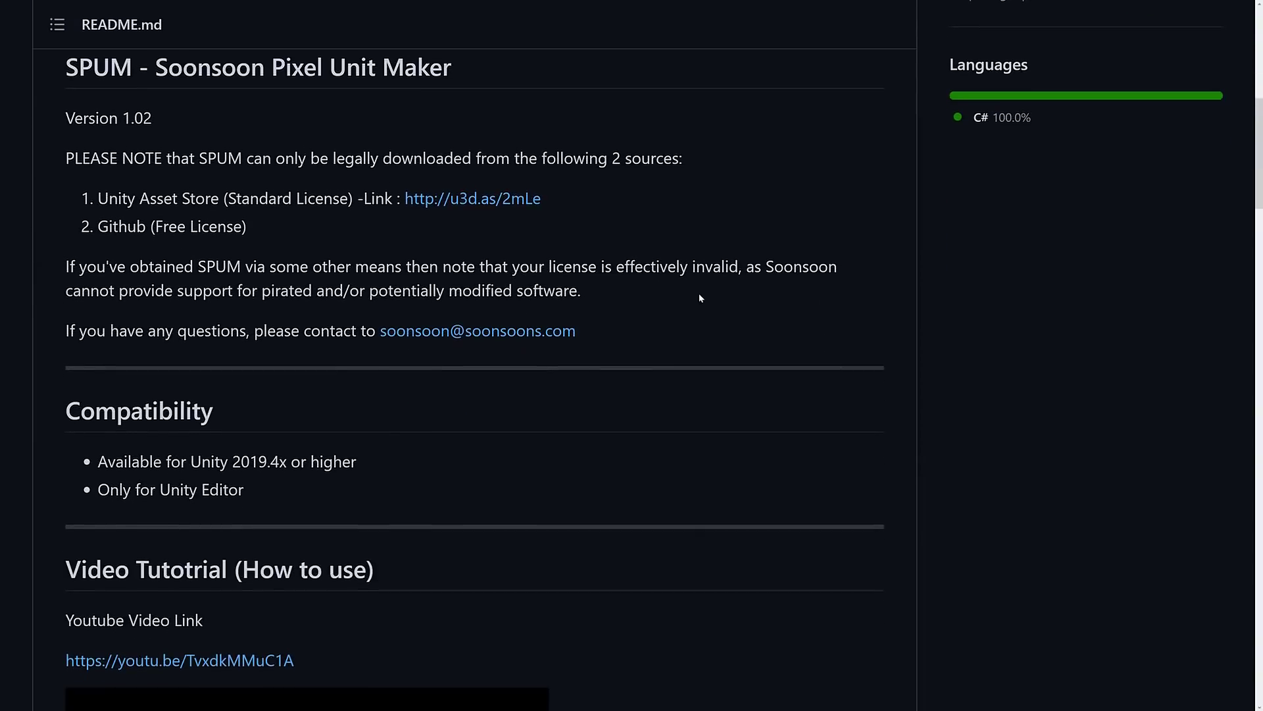
scroll(697, 281, "down", 20)
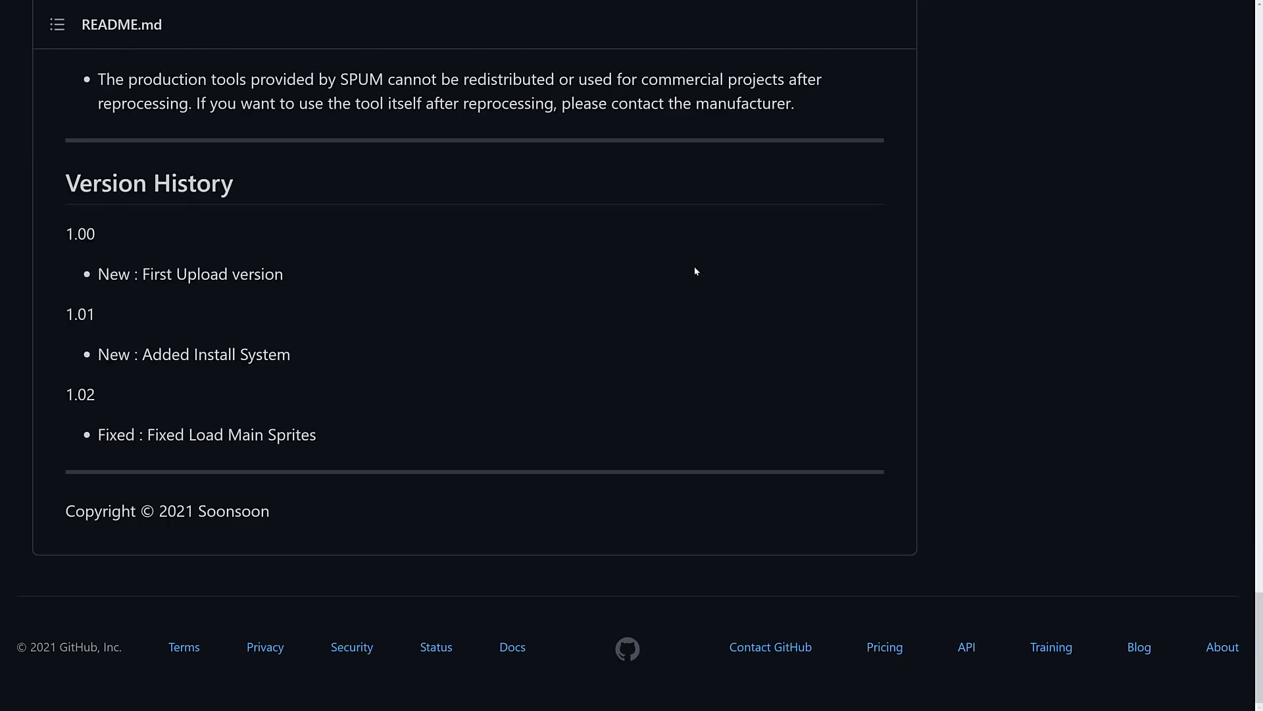
scroll(693, 266, "up", 20)
scroll(688, 261, "down", 20)
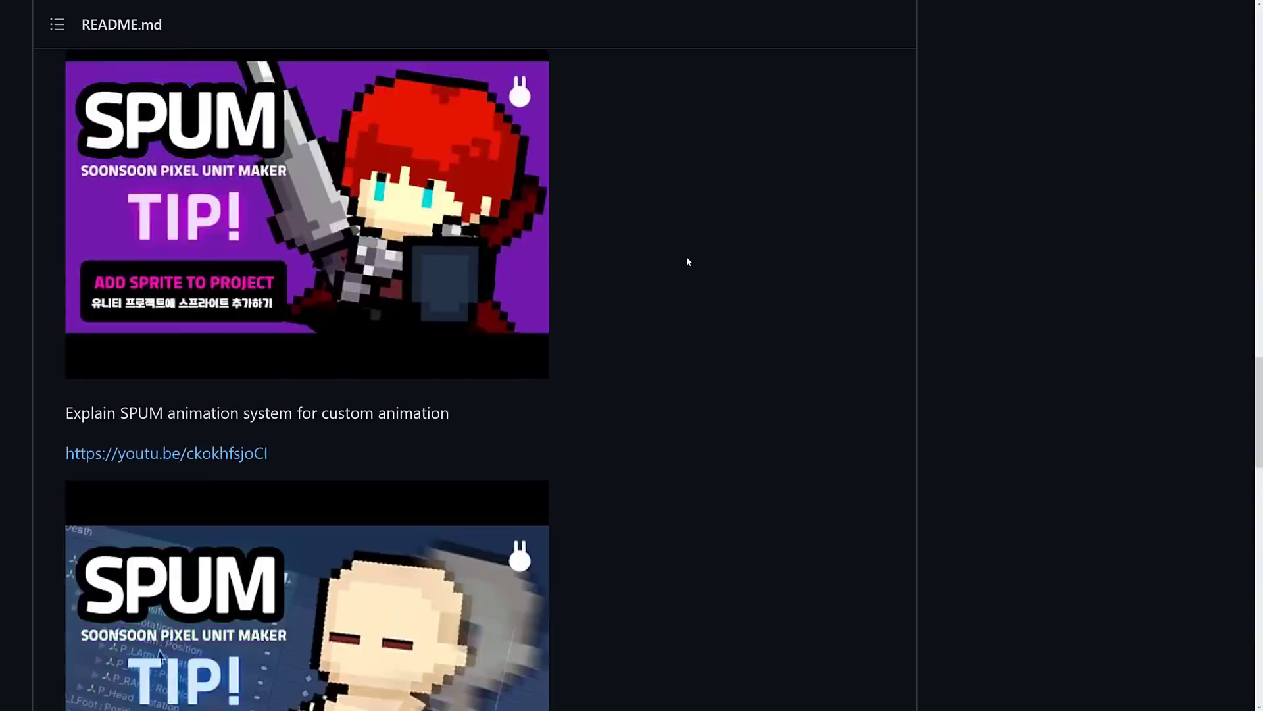
scroll(688, 261, "down", 3)
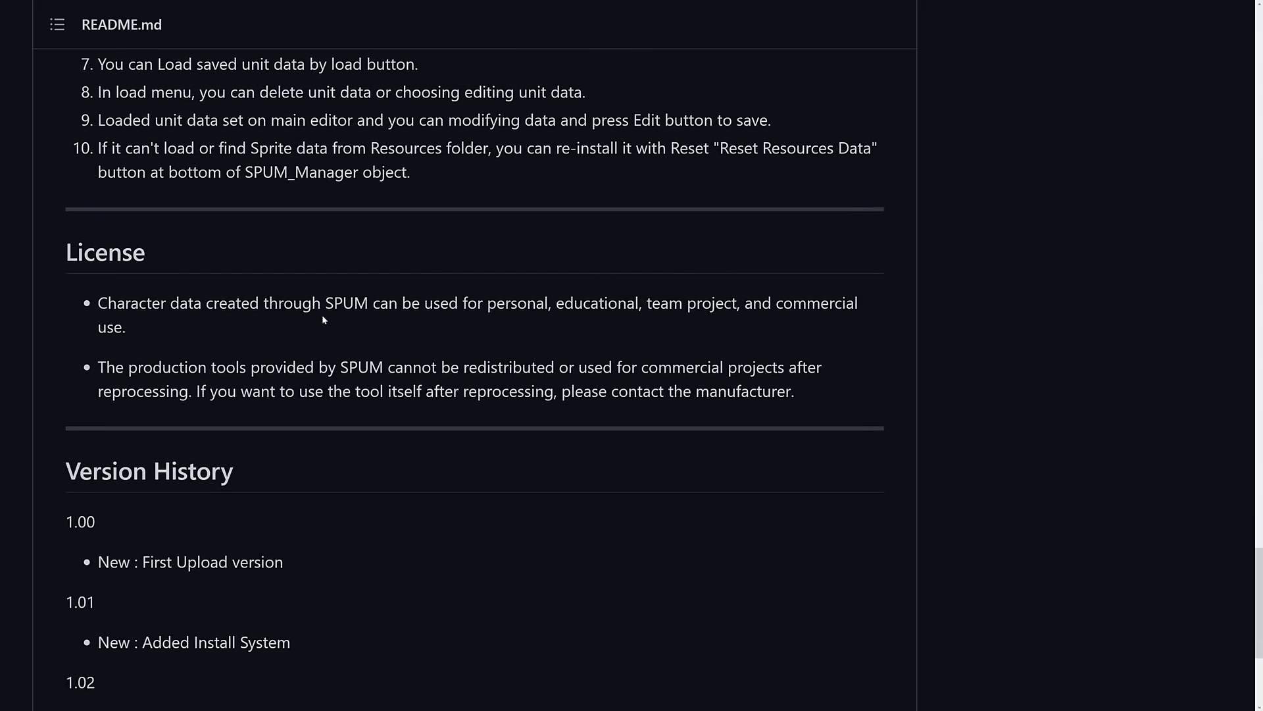
Step: Highlight the License section's redistribution restriction and commercial-use permission
left_click_drag(124, 367, 827, 393)
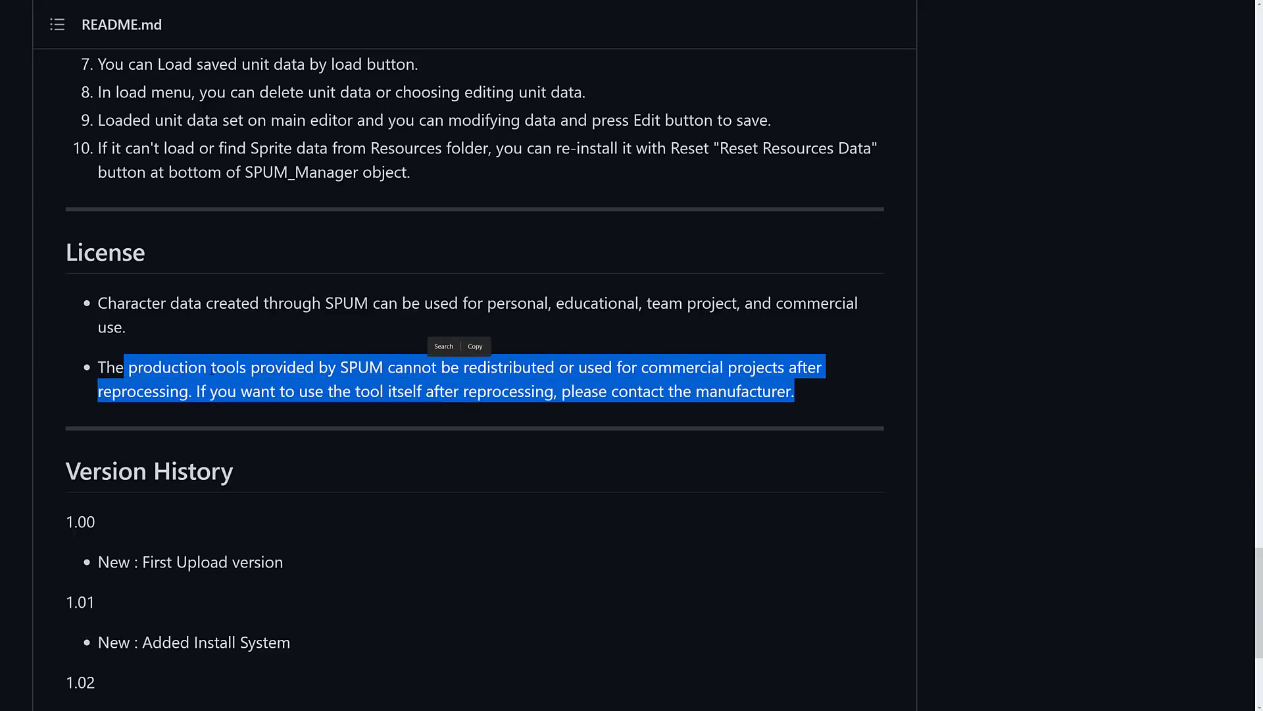
left_click(625, 326)
scroll(625, 327, "up", 4)
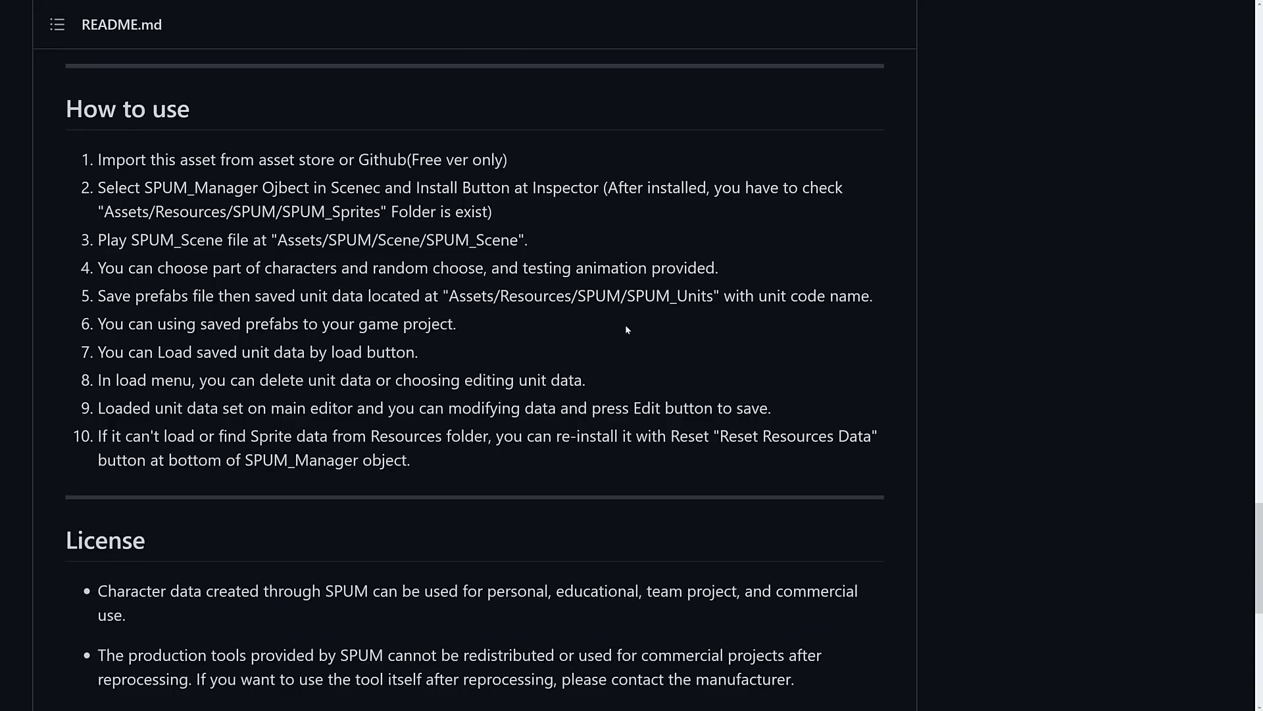
left_click_drag(323, 533, 697, 547)
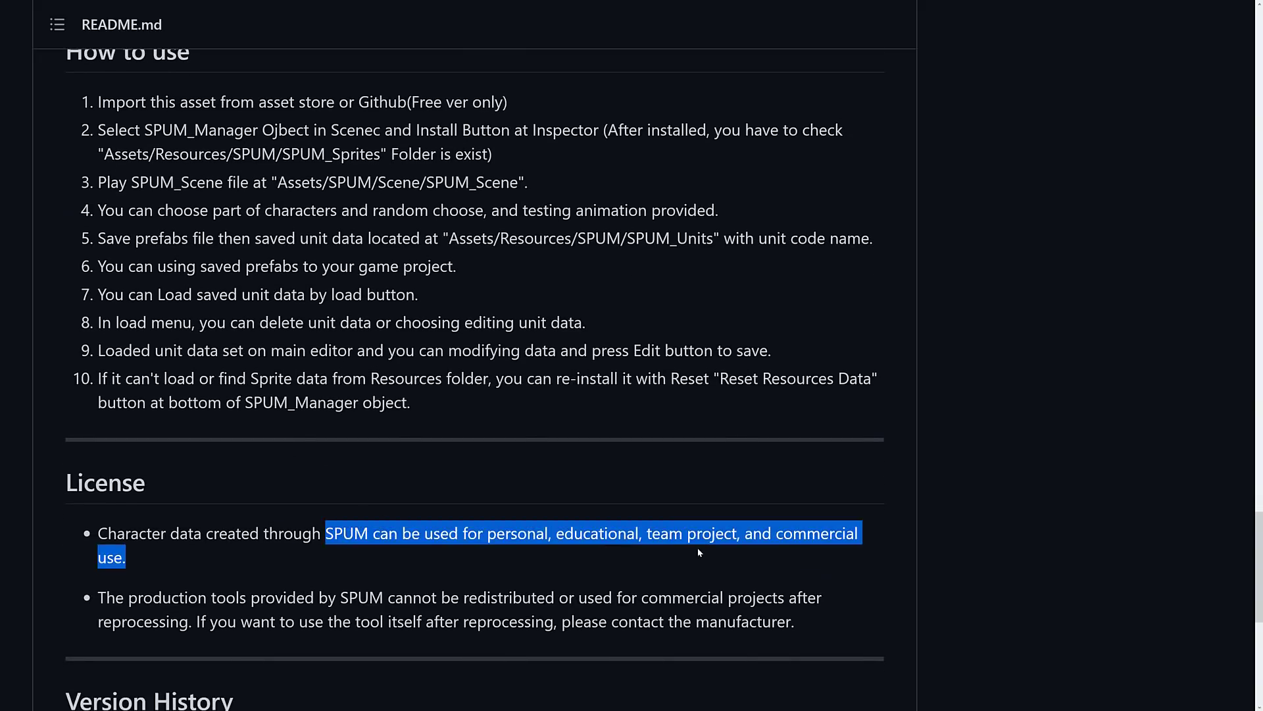
left_click(639, 551)
left_click_drag(277, 533, 473, 554)
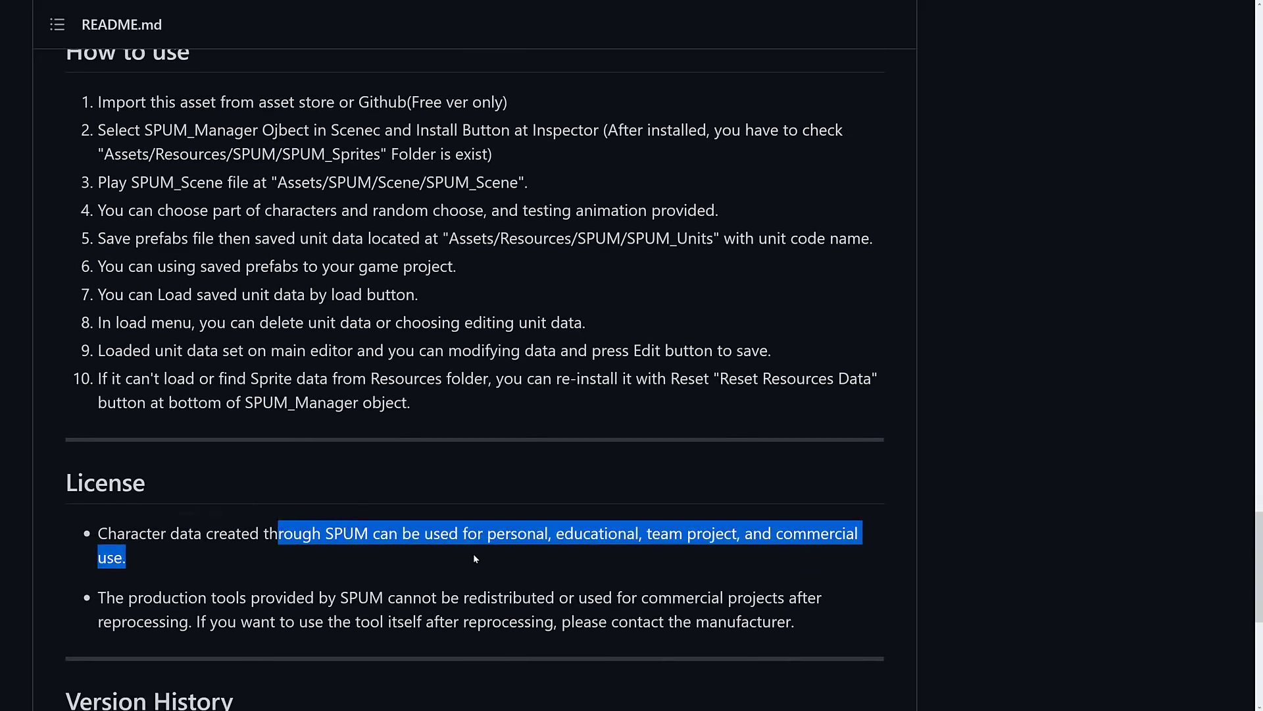
left_click(473, 554)
Step: Highlight the two legal download sources and pirated-copy warning, then open the ver 1.0.2 free version release
scroll(500, 494, "up", 3)
scroll(526, 491, "up", 15)
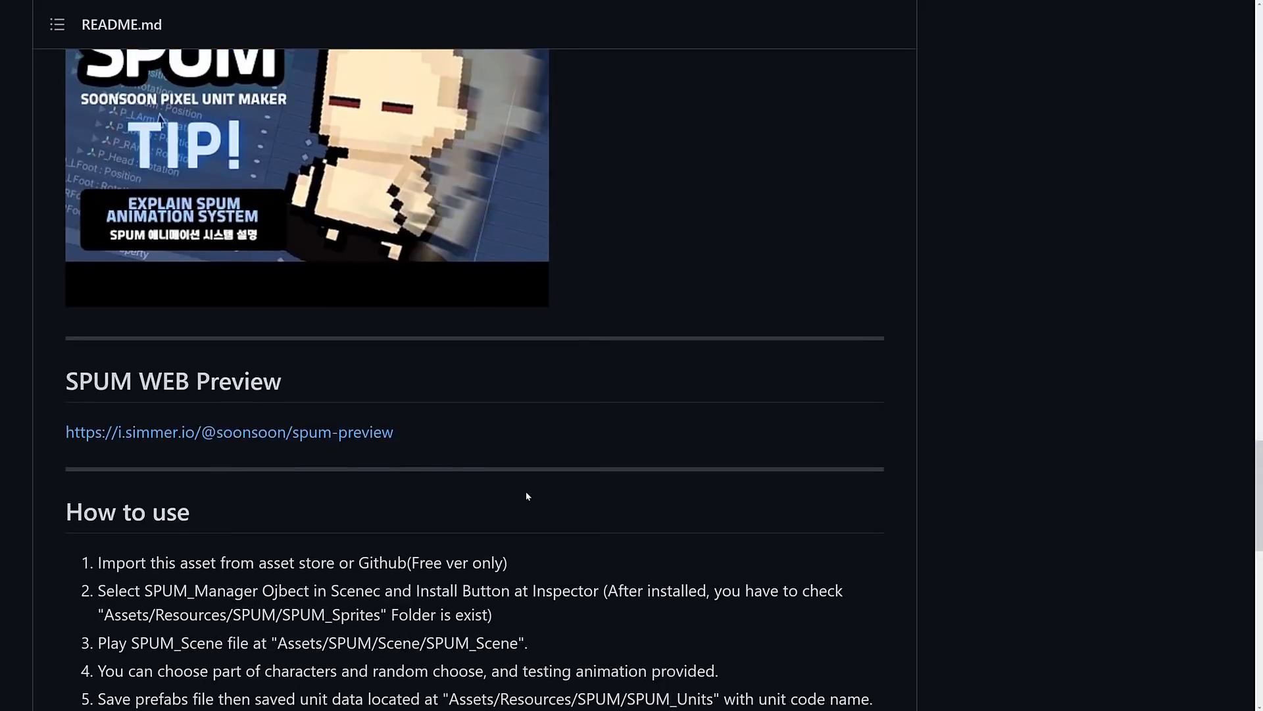
scroll(685, 498, "up", 20)
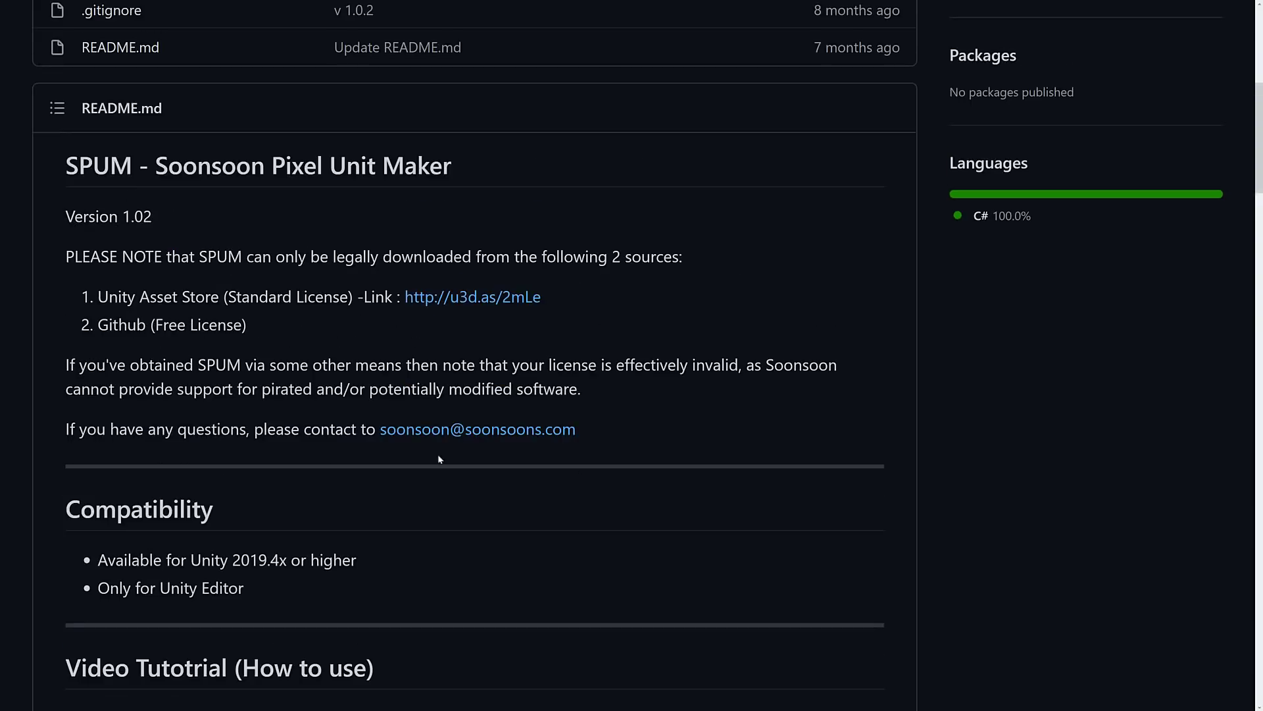
left_click_drag(264, 328, 62, 294)
left_click(66, 275)
left_click_drag(111, 325, 278, 323)
left_click(278, 322)
left_click_drag(300, 365, 662, 390)
left_click(662, 390)
scroll(909, 381, "up", 7)
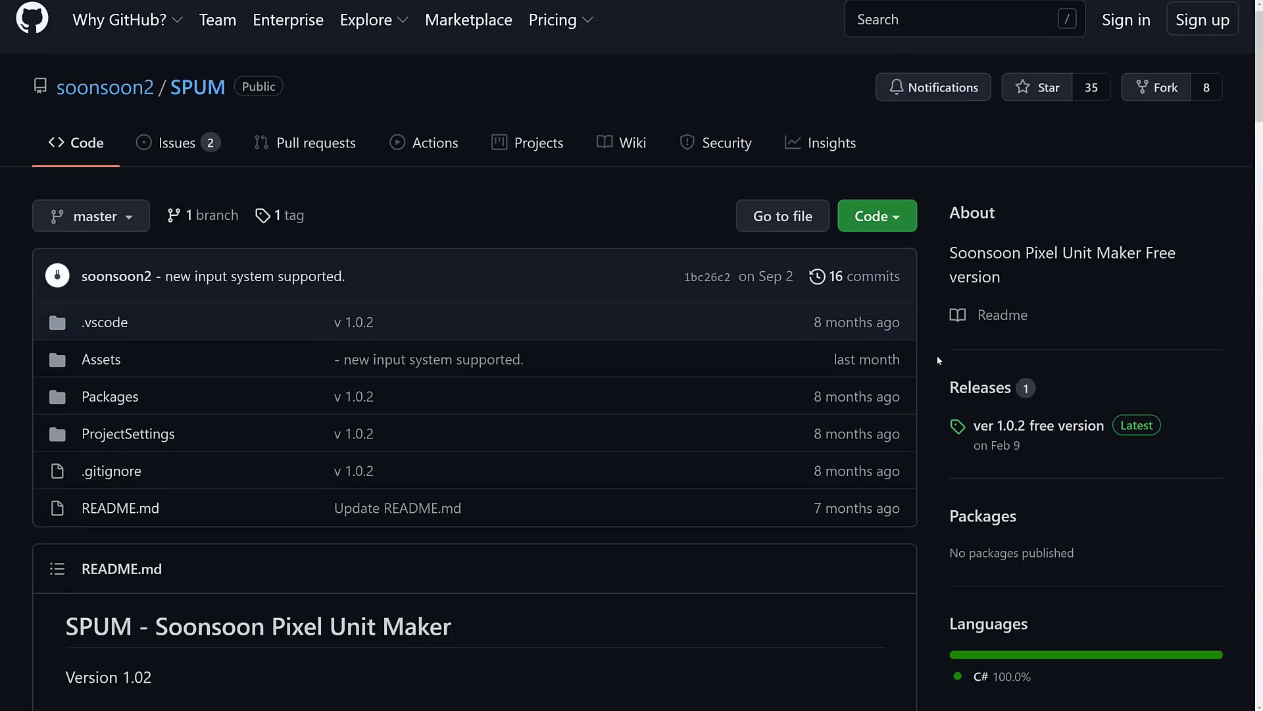
left_click(1079, 425)
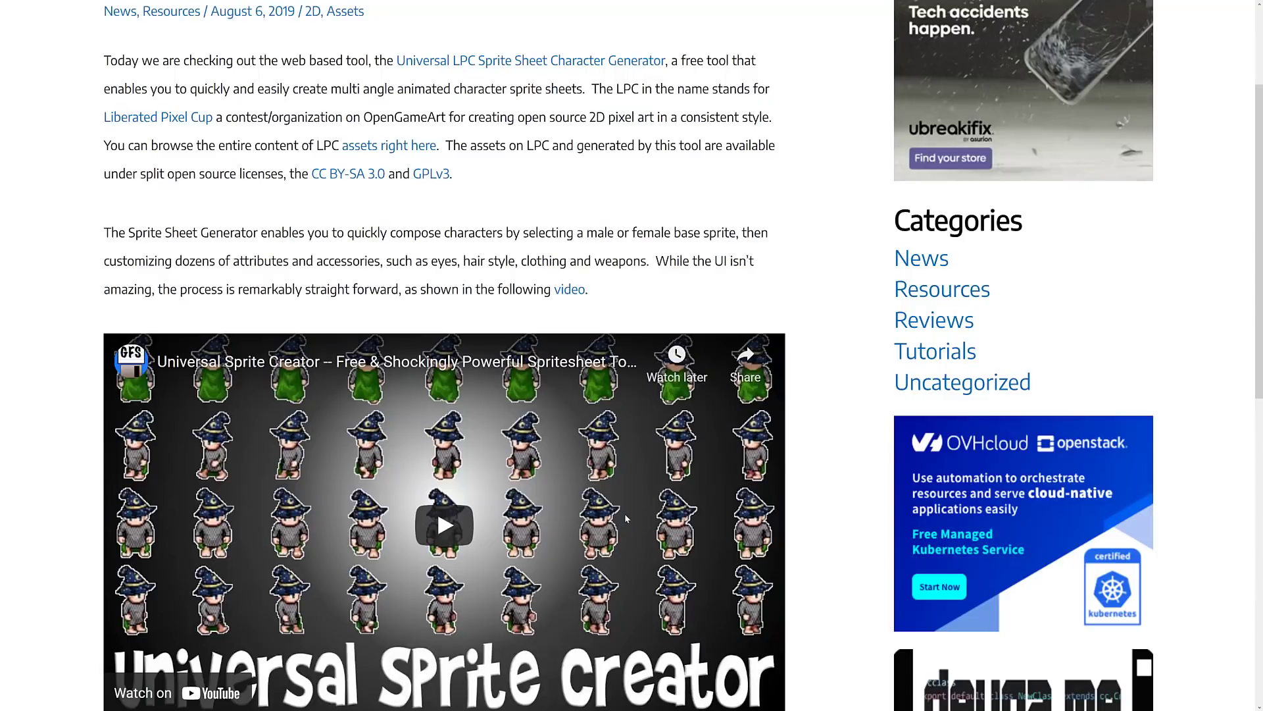
Step: Scroll through the Universal Sprite Sheet Character Creator article's intro and embedded video
scroll(721, 383, "up", 3)
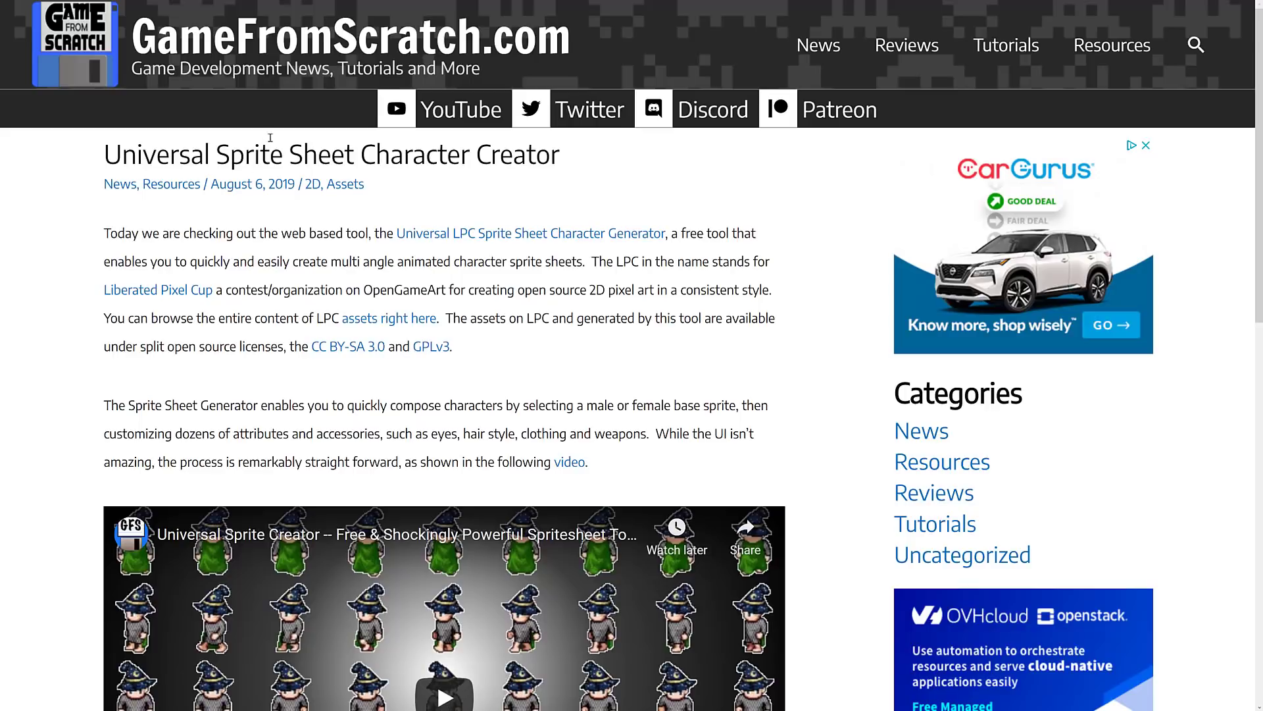
scroll(561, 431, "down", 4)
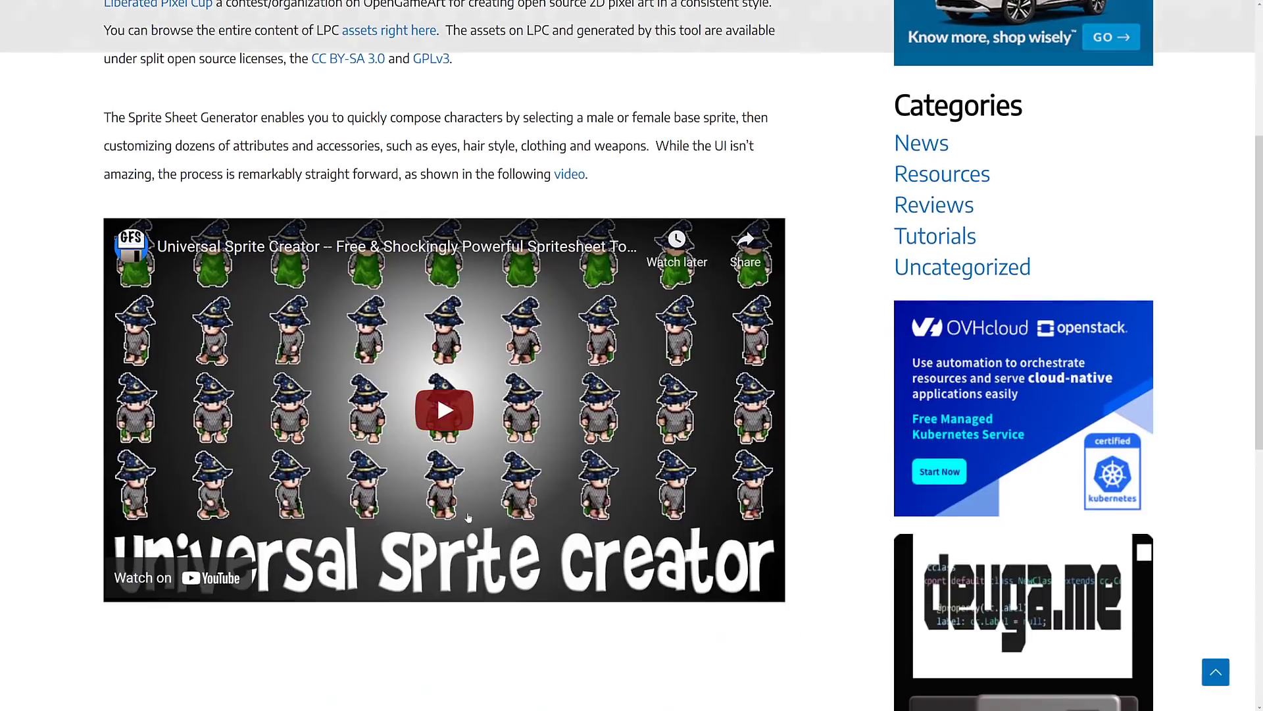
scroll(548, 447, "up", 1)
scroll(547, 448, "up", 2)
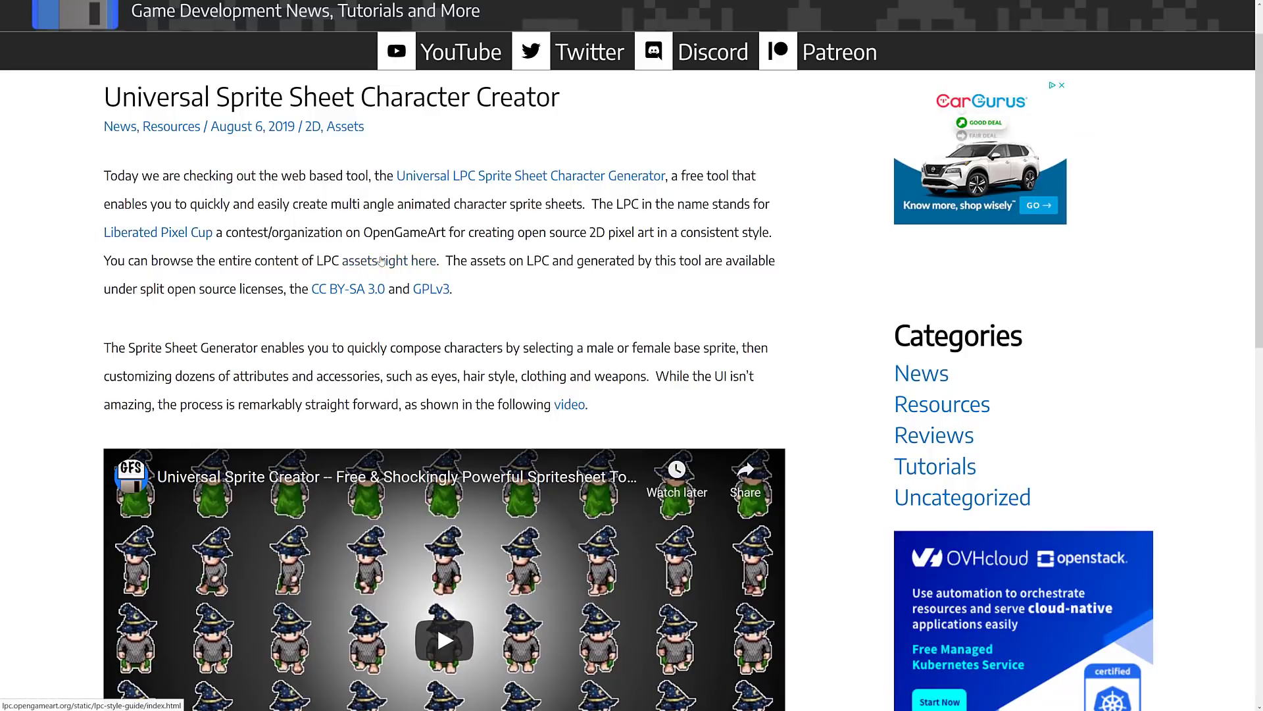
Step: Follow 'assets right here' to the LPC Asset Directory and scroll through the asset list
left_click(381, 261)
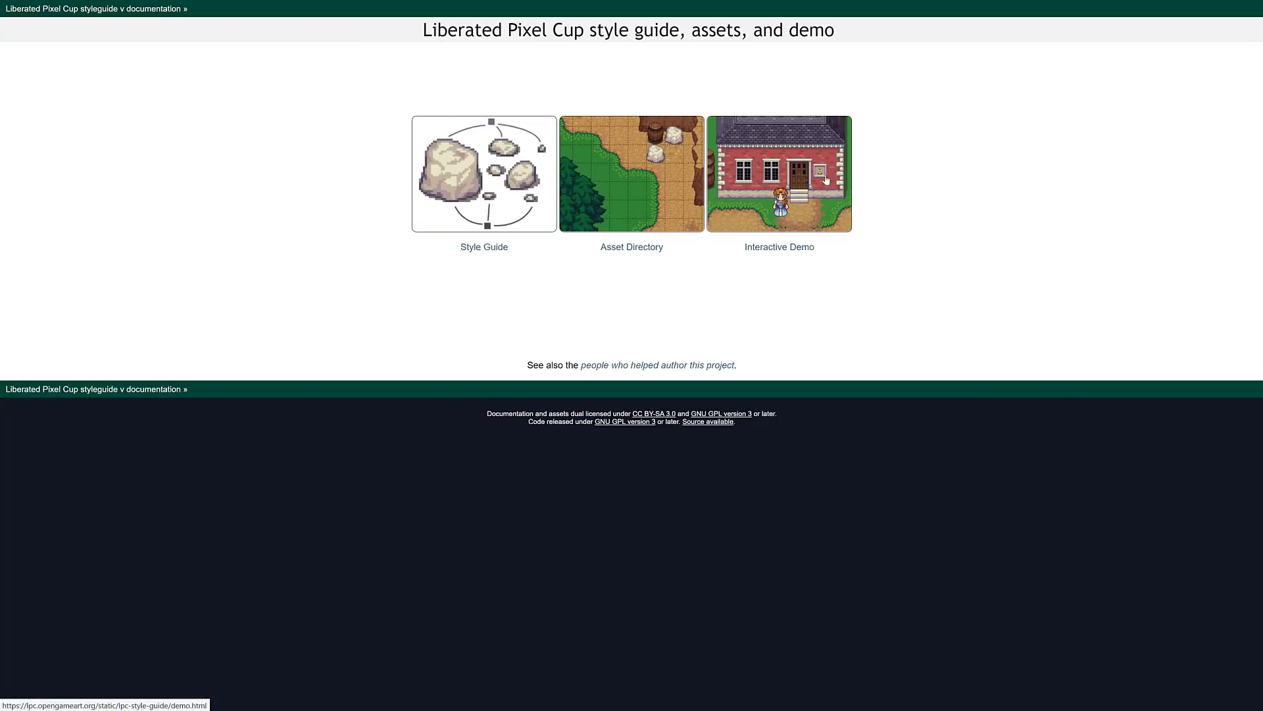
left_click(626, 175)
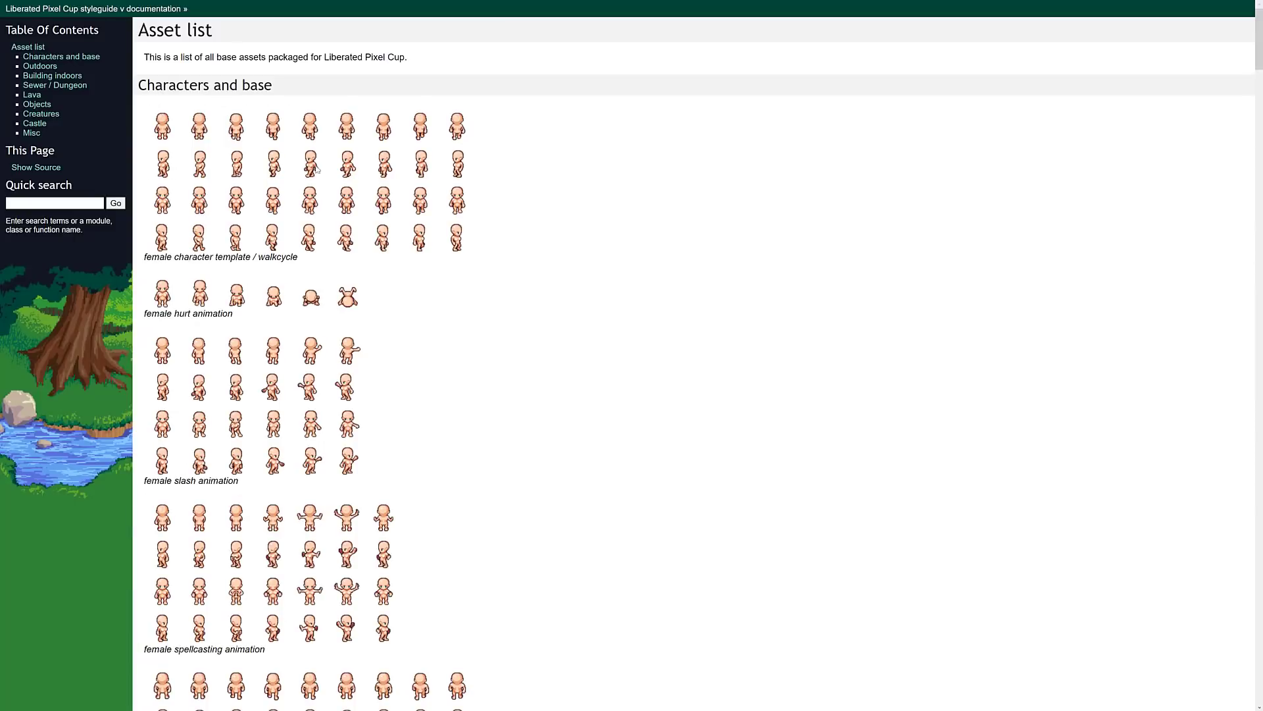
scroll(319, 324, "down", 20)
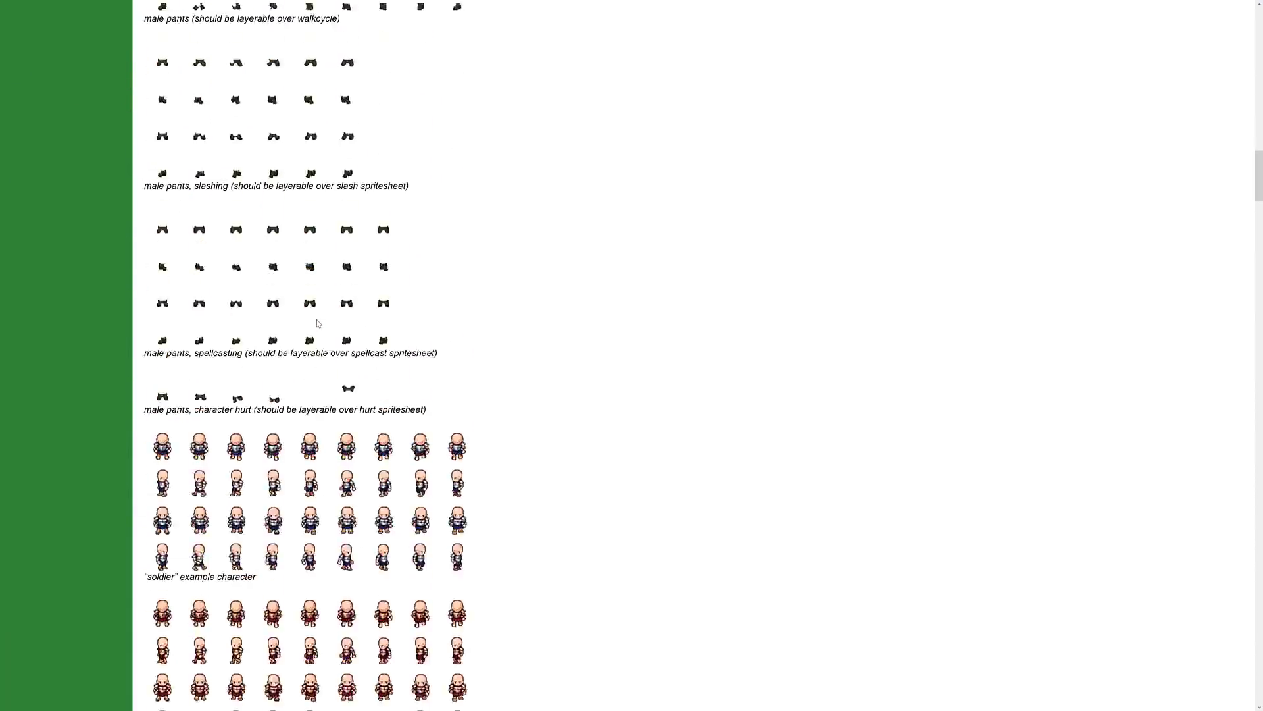
scroll(319, 323, "down", 20)
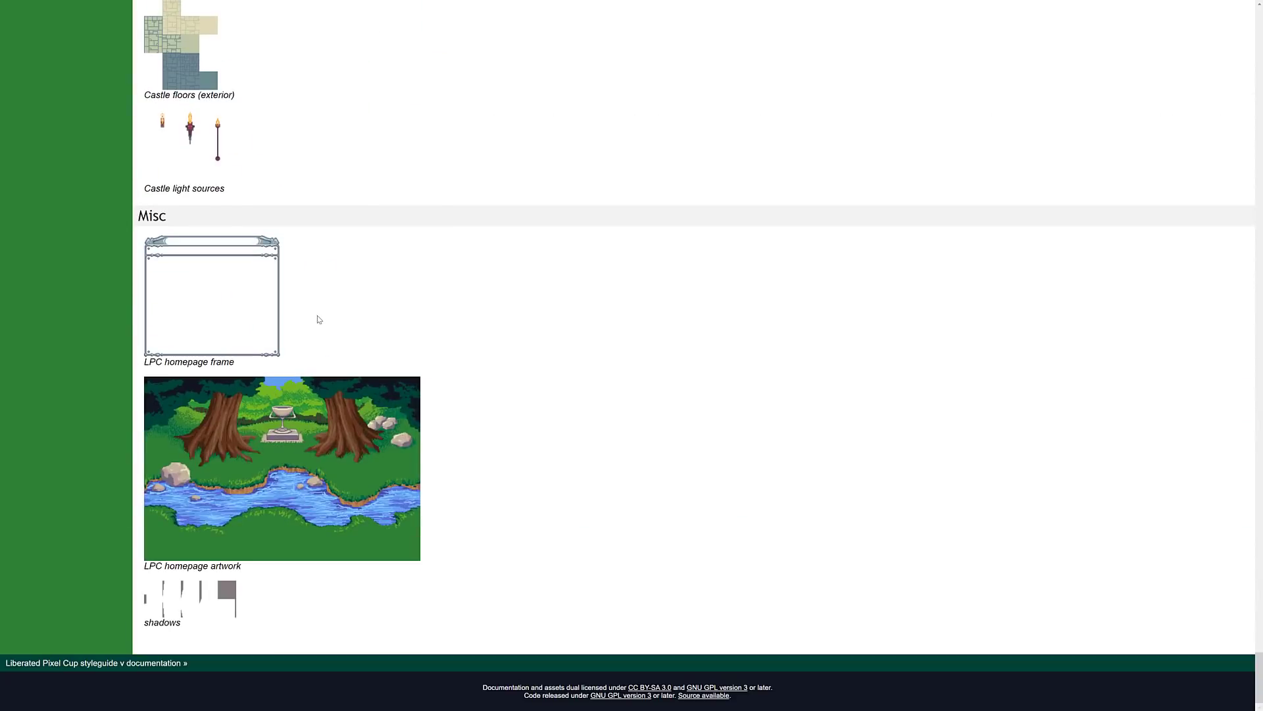
scroll(319, 323, "up", 20)
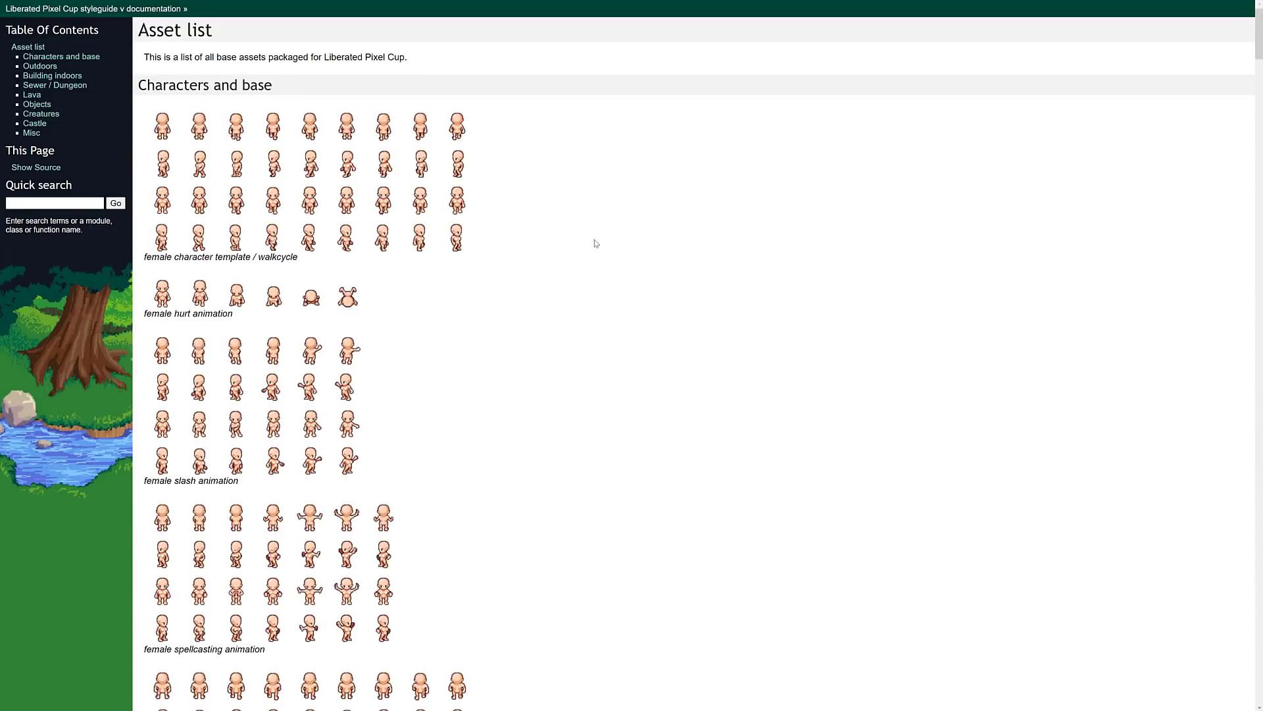
scroll(480, 368, "down", 5)
scroll(479, 366, "down", 15)
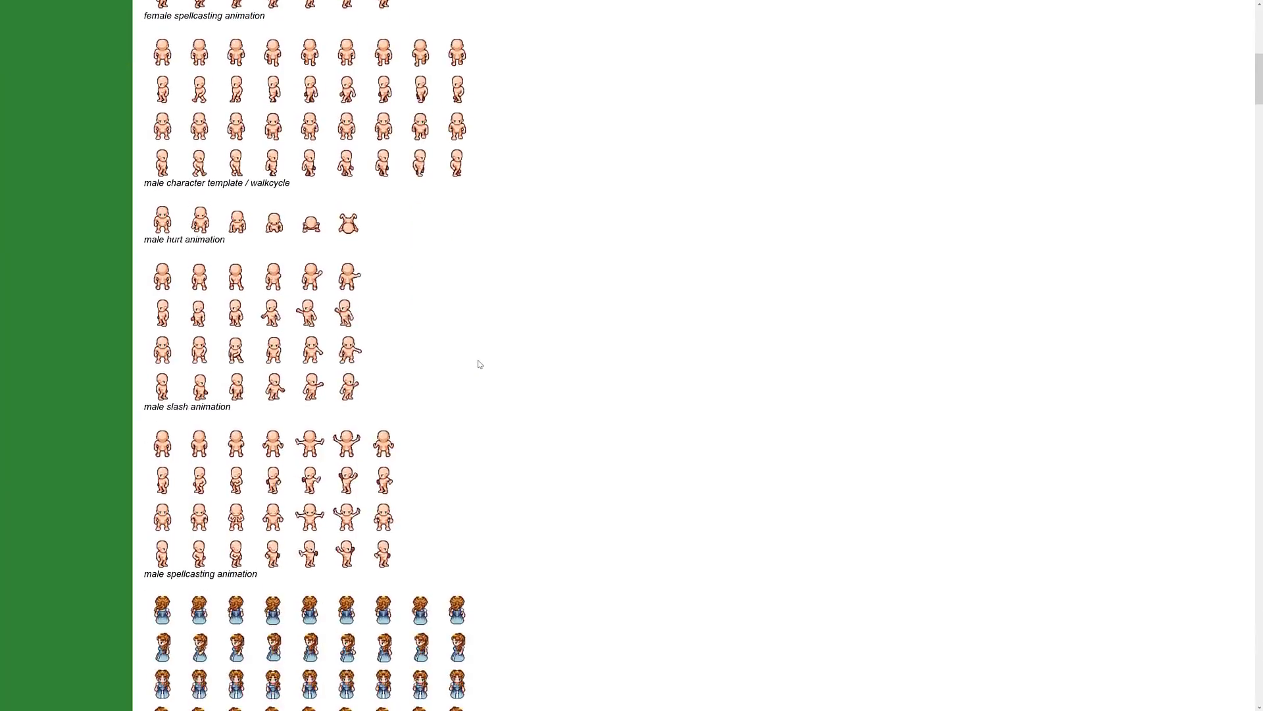
scroll(479, 363, "down", 4)
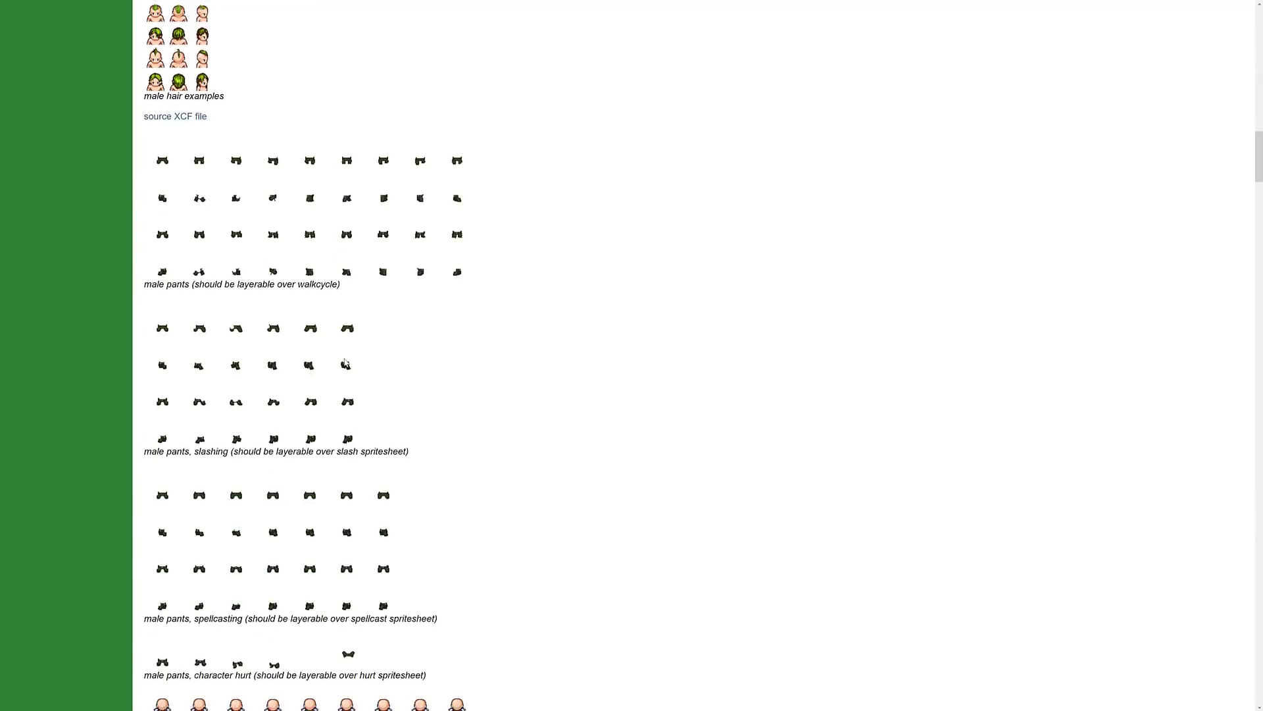
scroll(347, 362, "down", 5)
scroll(562, 375, "down", 3)
Step: Jump back to the top and go to the Characters and base section
key("Home")
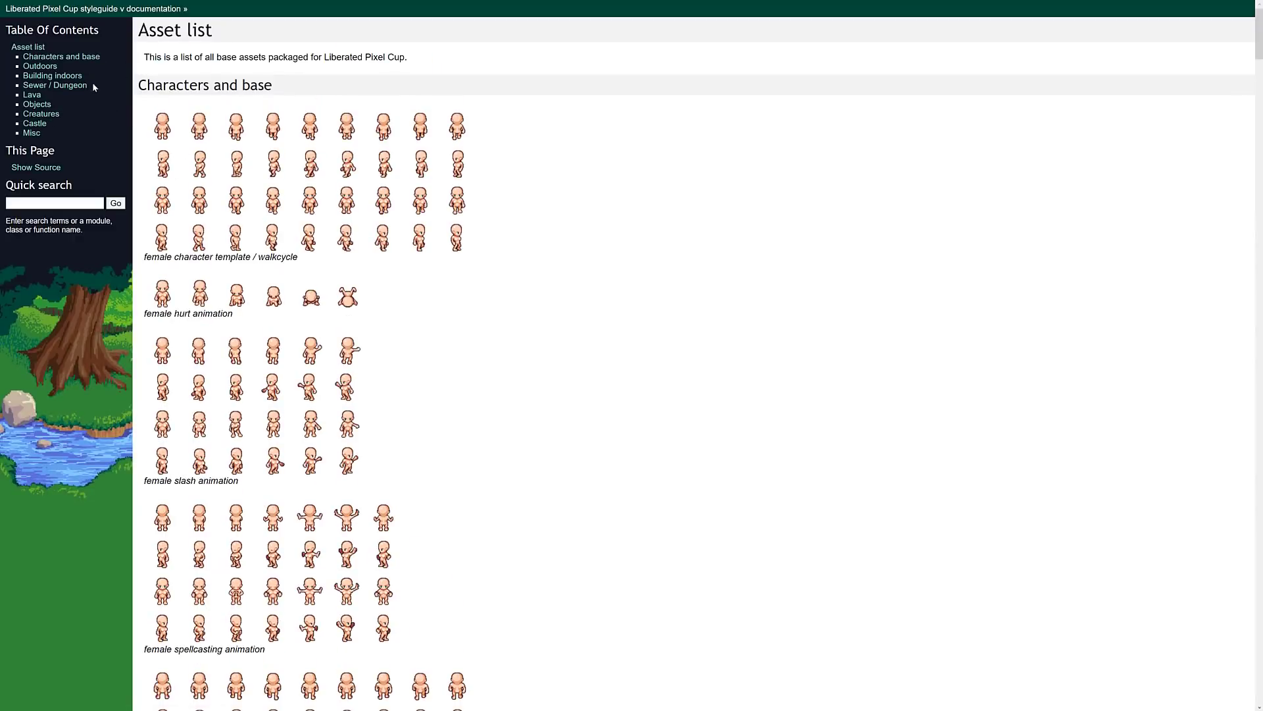
left_click(93, 57)
scroll(531, 337, "down", 15)
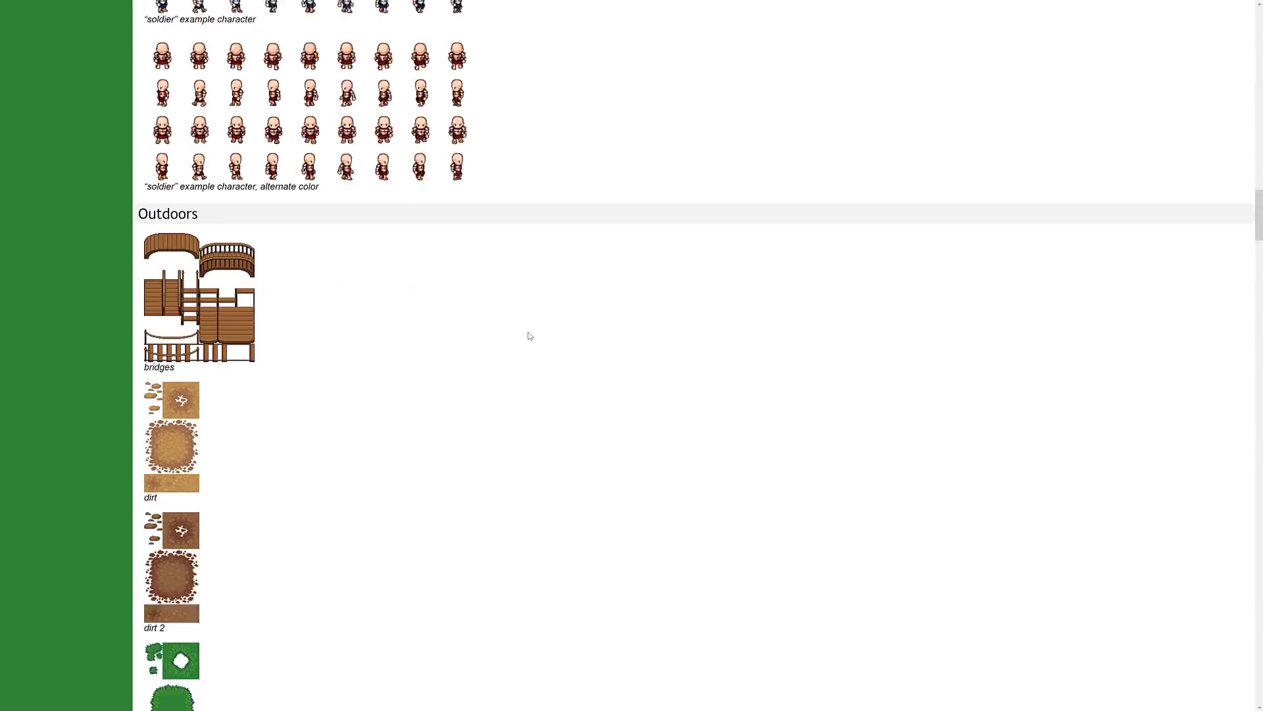
scroll(530, 337, "up", 15)
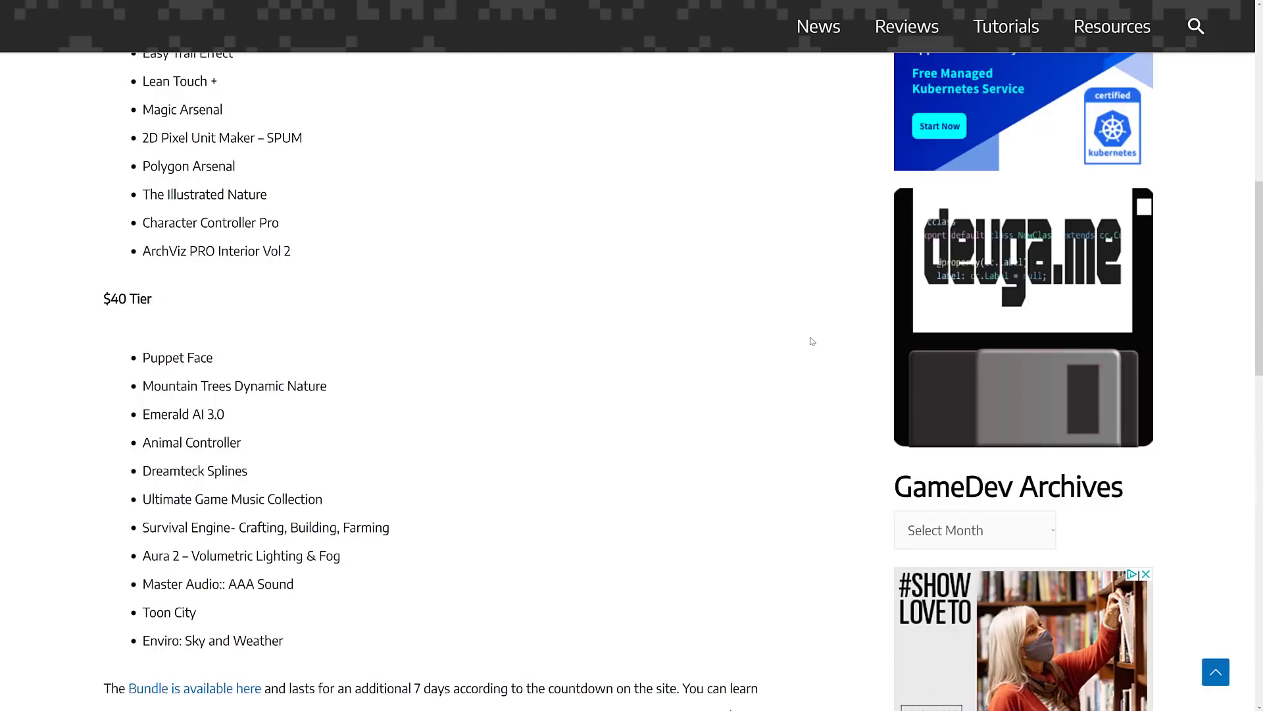
Step: Show the Unity Mega Bundle On Now article after a quick look at Unity, and exit full-screen
scroll(750, 225, "up", 10)
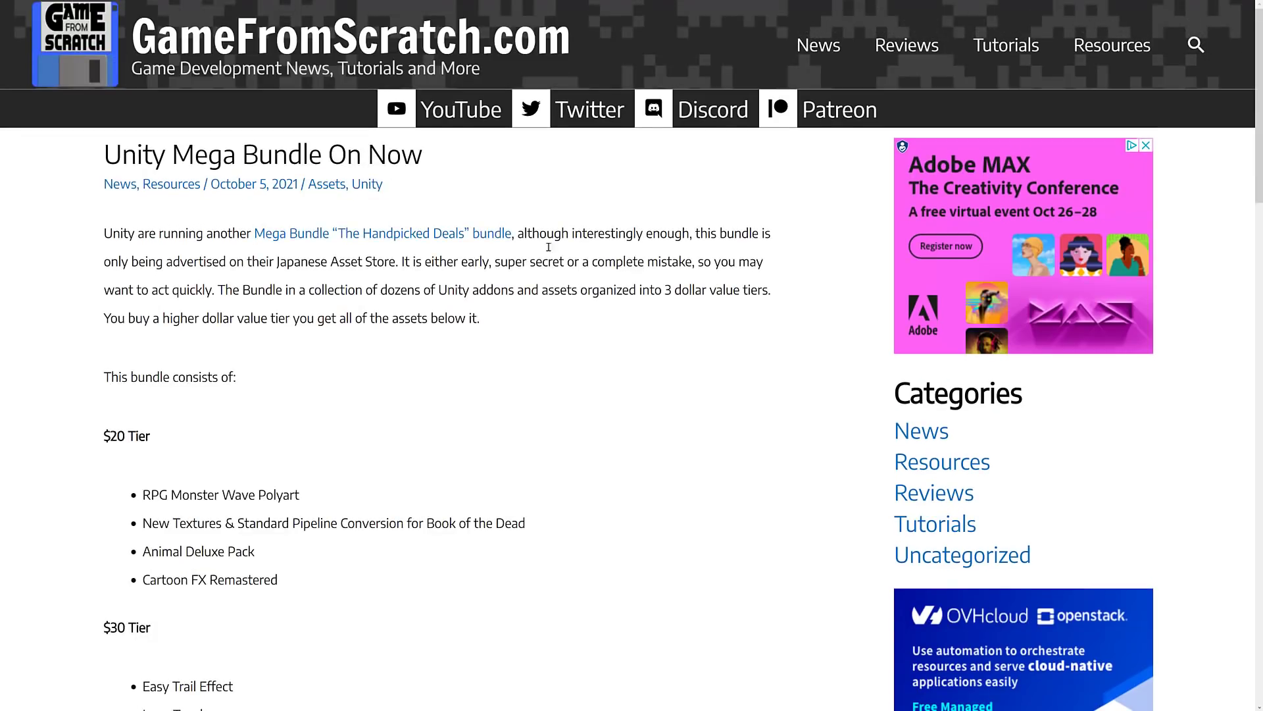
key("alt+Tab")
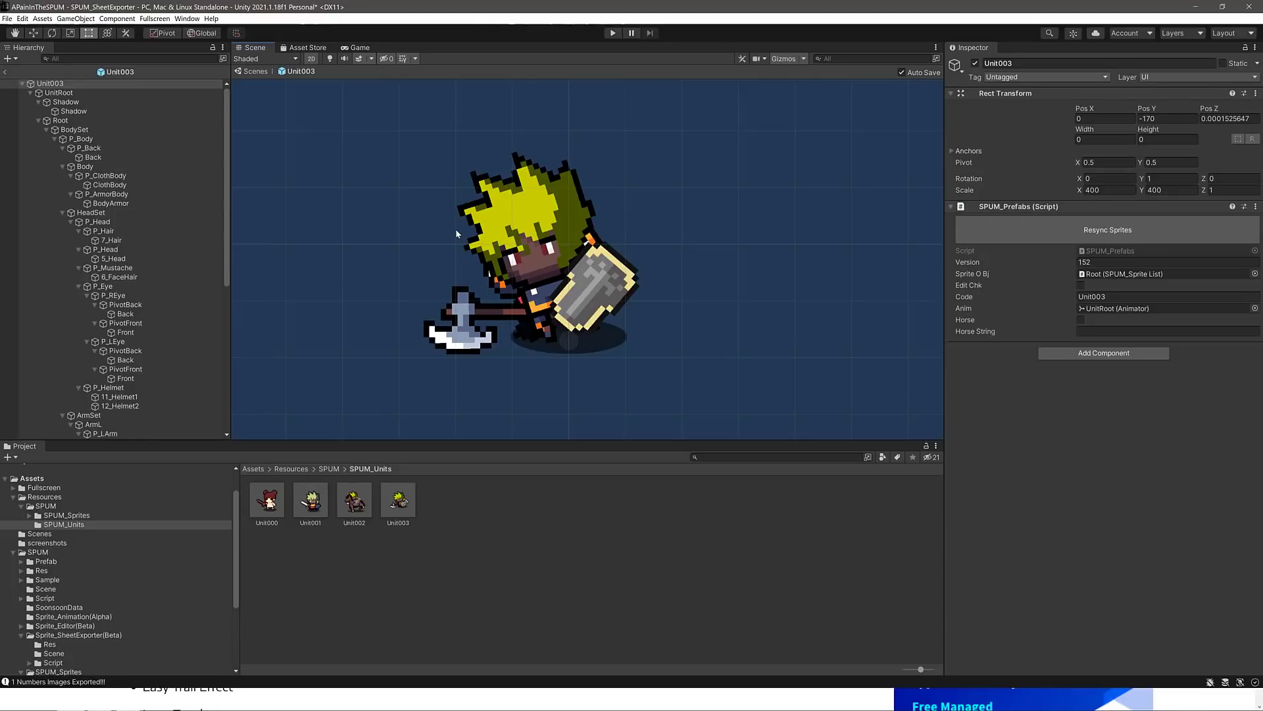
key("alt+Tab")
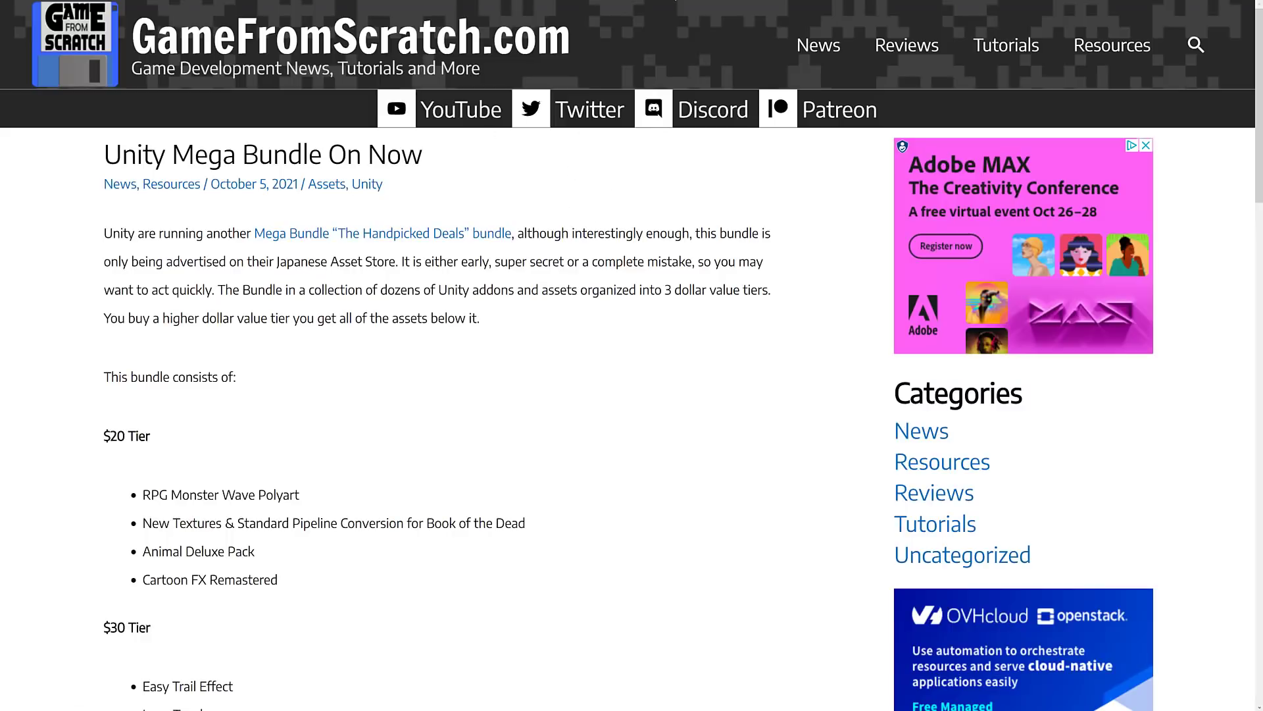
key("F11")
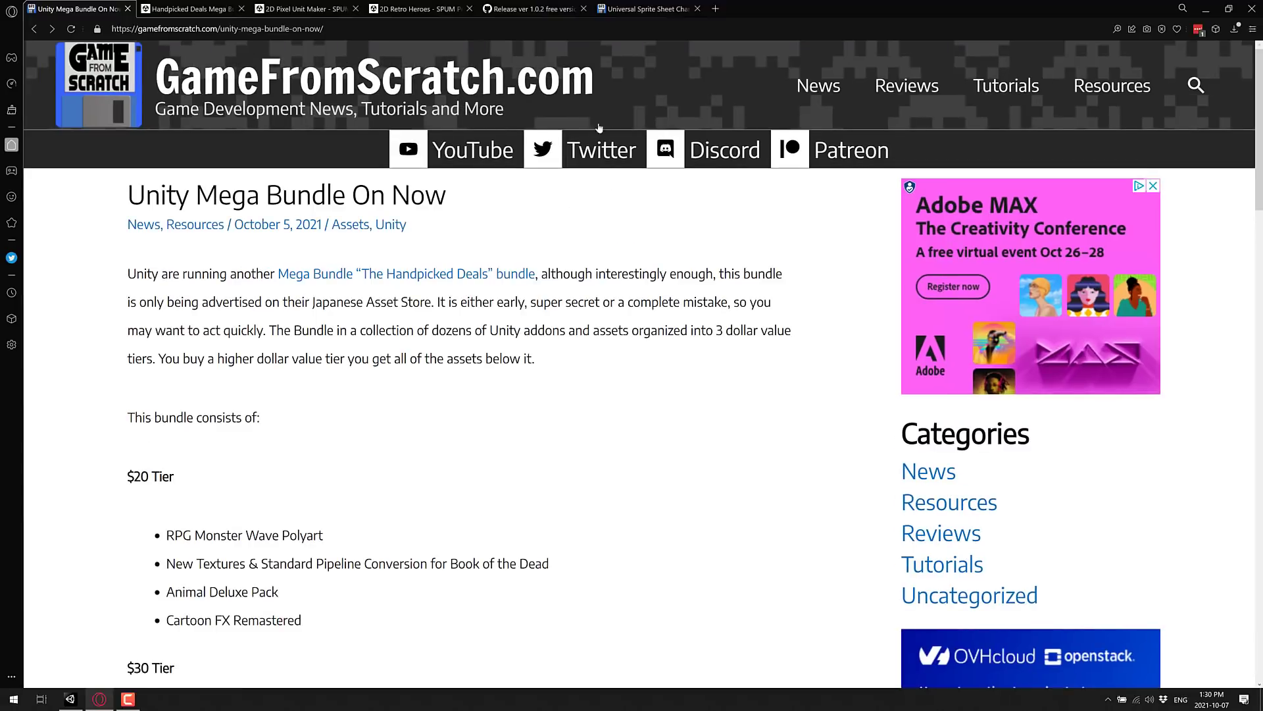
Step: Search Google for 'spum unity' in a new browser tab
left_click(716, 8)
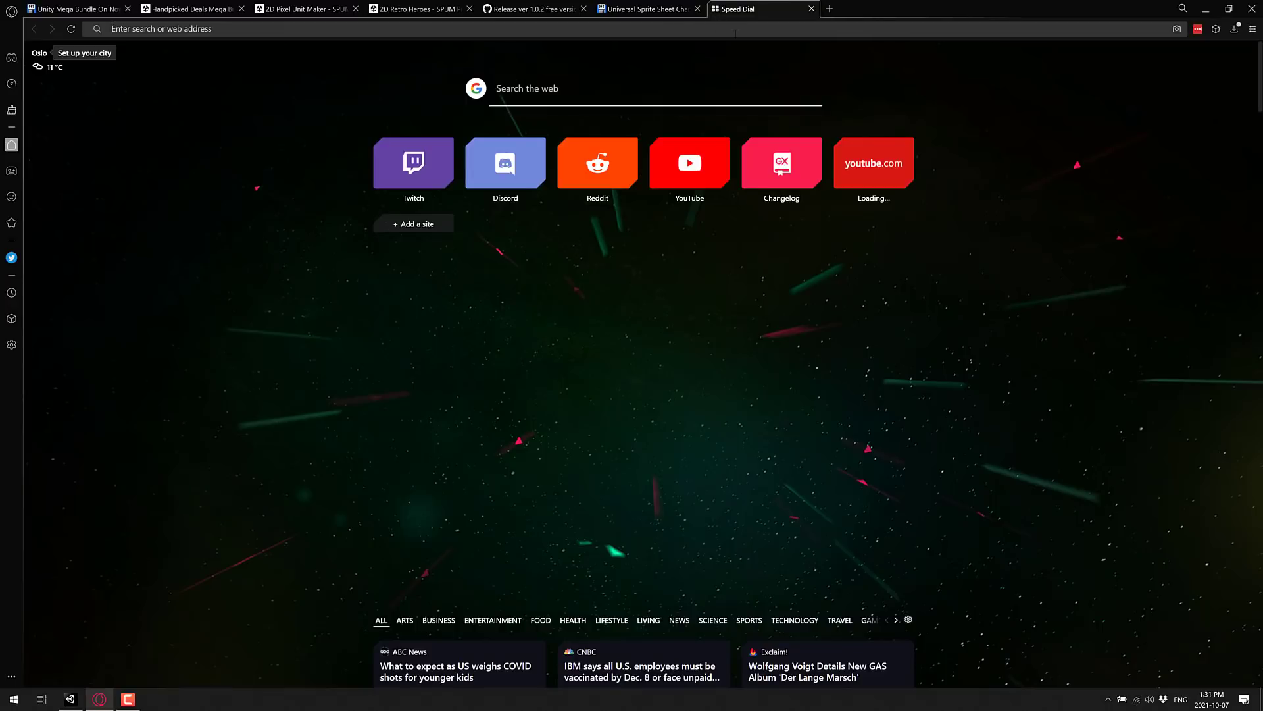
type("spum")
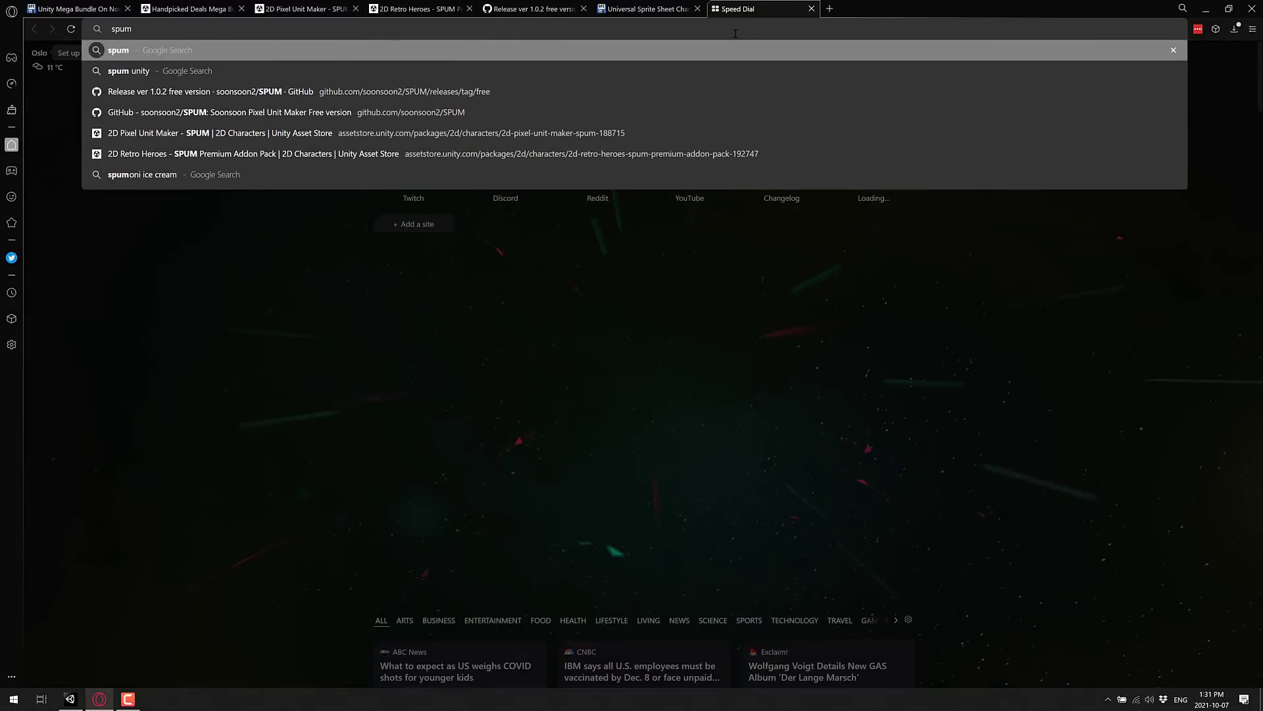
type(" unity")
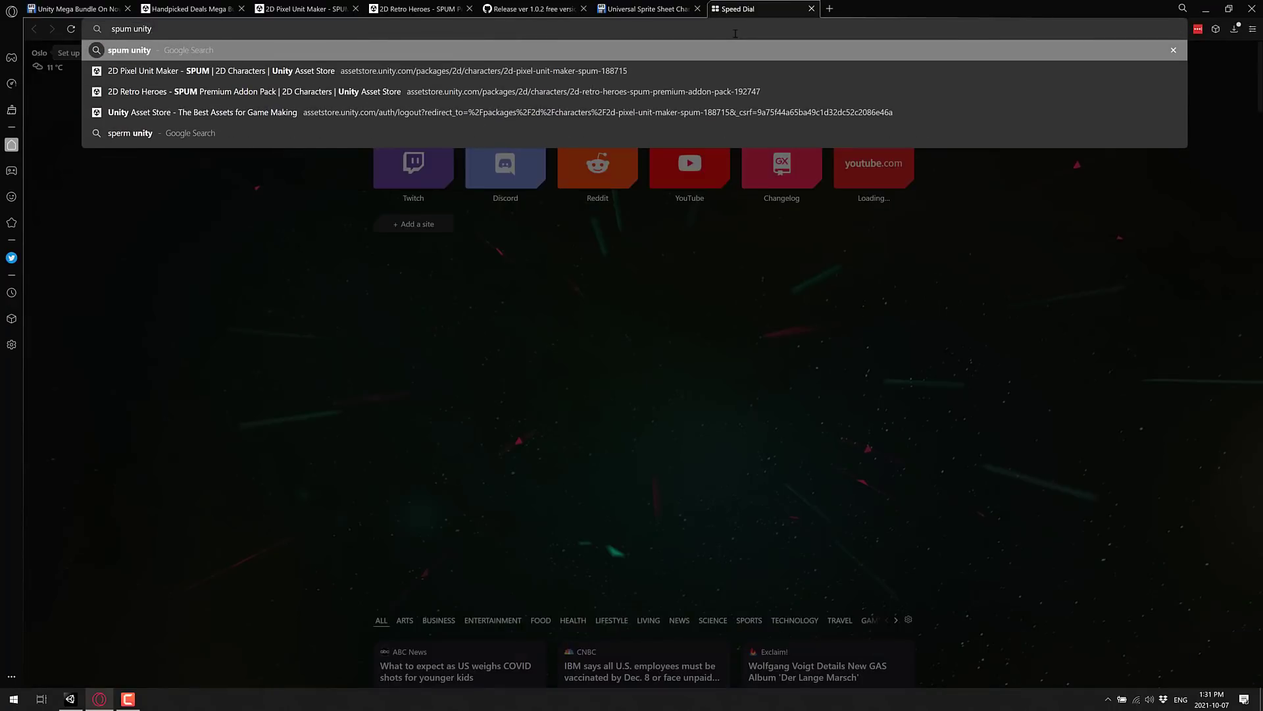
key("Return")
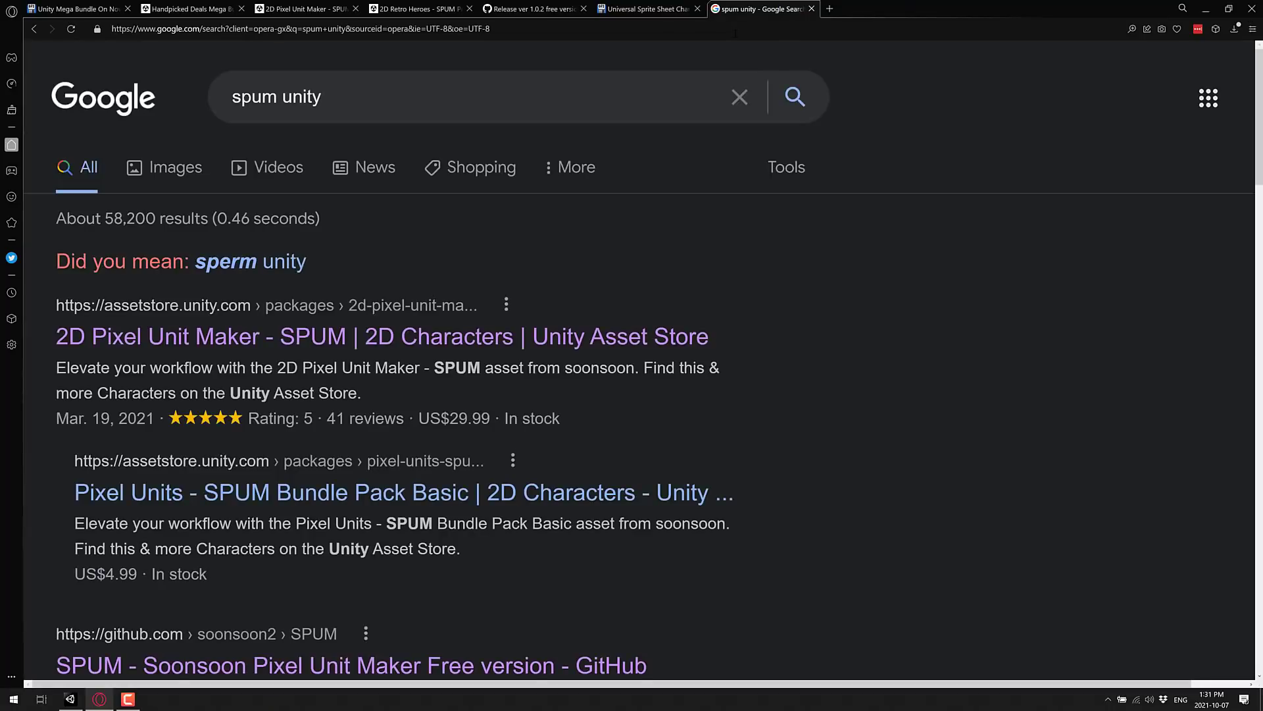